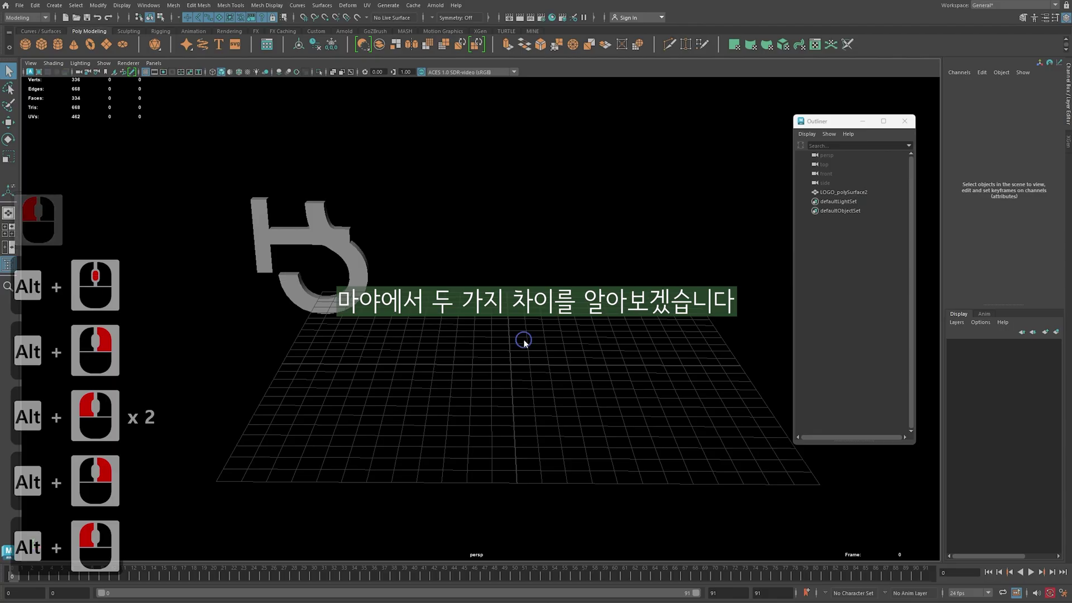
# Create a polygon sphere and scale it uniformly to about 4.246
pyautogui.keyDown('shift'); pyautogui.moveTo(521, 340); pyautogui.dragTo(564, 342, button='right'); pyautogui.keyUp('shift')
pyautogui.keyDown('shift'); pyautogui.moveTo(468, 331); pyautogui.dragTo(517, 332, button='right'); pyautogui.keyUp('shift')
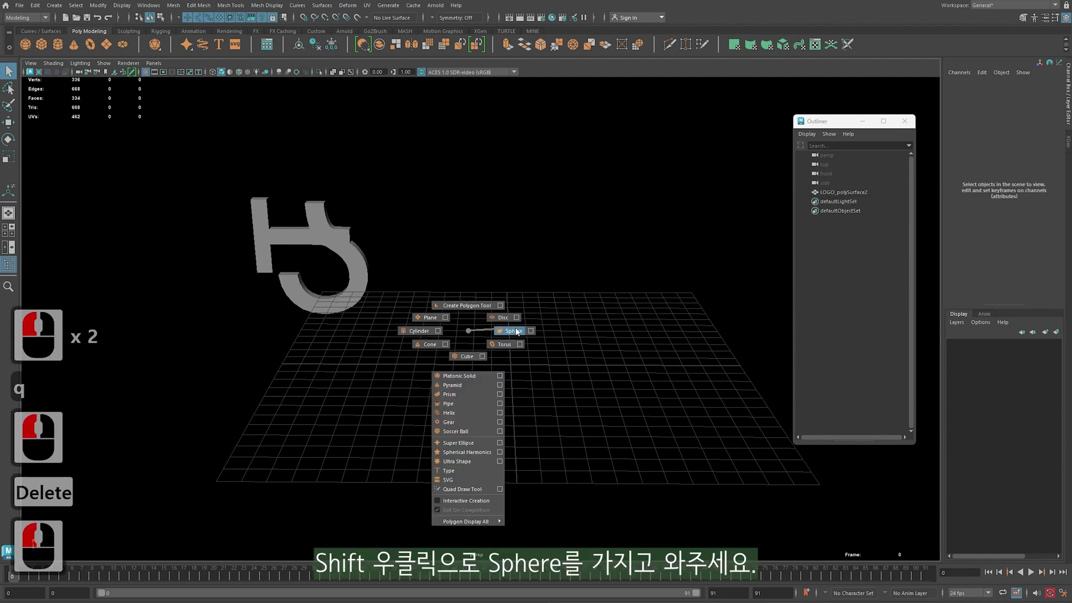
pyautogui.press('r')
pyautogui.moveTo(511, 365)
pyautogui.mouseDown()
pyautogui.moveTo(600, 377)
pyautogui.moveTo(706, 371)
pyautogui.mouseUp()
# Duplicate the sphere and place the copy about 11.35 units away along X
pyautogui.press('w')
pyautogui.keyDown('alt'); pyautogui.moveTo(576, 423); pyautogui.dragTo(476, 423, button='middle'); pyautogui.keyUp('alt')
pyautogui.press('q')
pyautogui.click(414, 425)
pyautogui.keyDown('alt'); pyautogui.moveTo(475, 423); pyautogui.dragTo(431, 389); pyautogui.keyUp('alt')
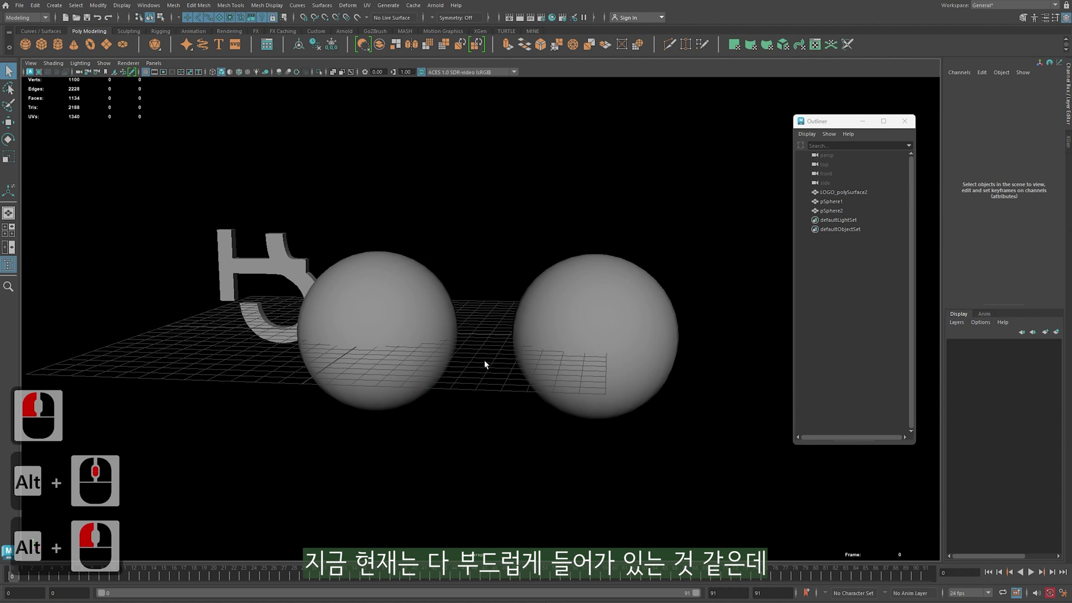
# Apply Harden Edge to the whole duplicated sphere and clear the selection
pyautogui.click(430, 291)
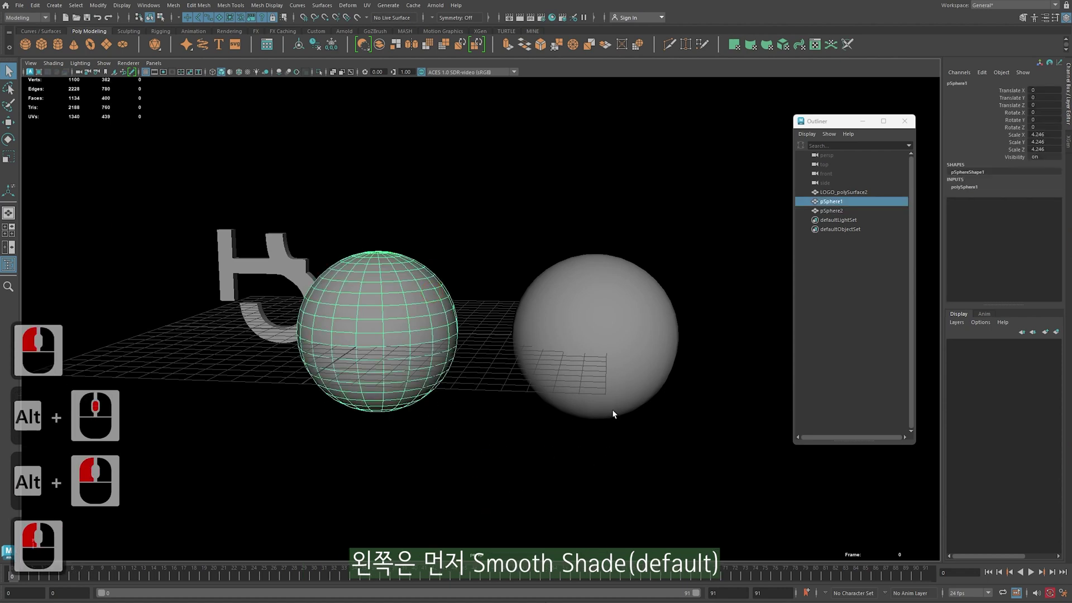
pyautogui.click(641, 414)
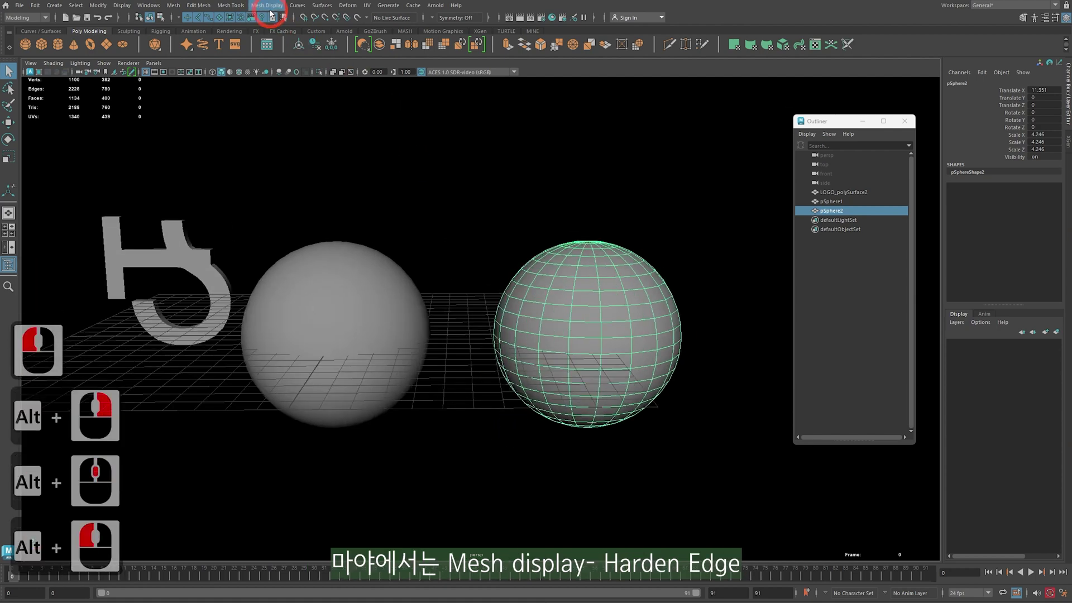
pyautogui.click(270, 7)
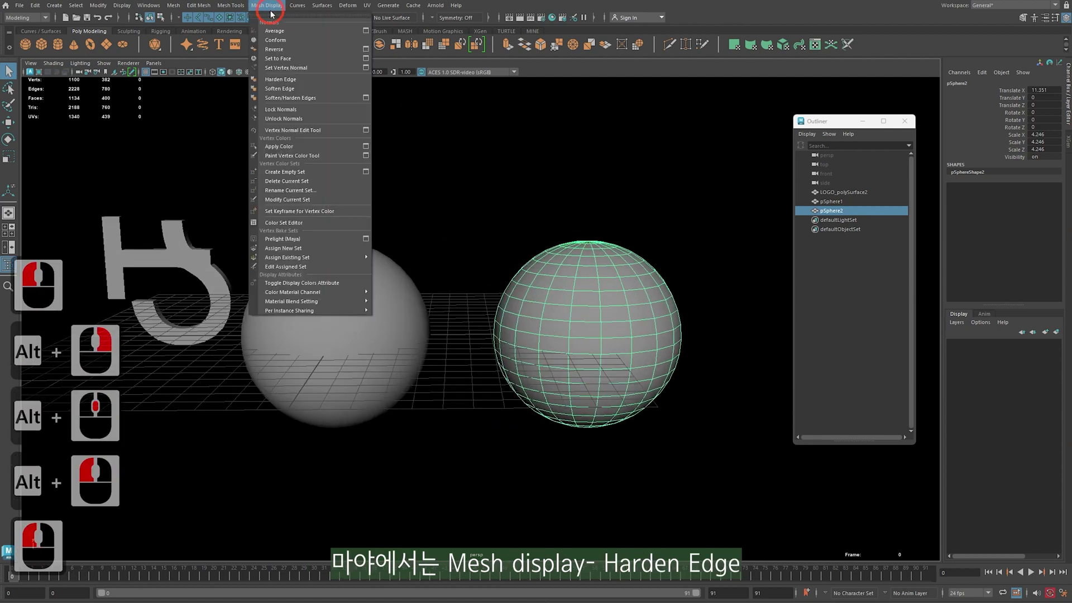
pyautogui.click(293, 81)
pyautogui.moveTo(705, 158); pyautogui.dragTo(647, 269)
pyautogui.doubleClick(680, 200)
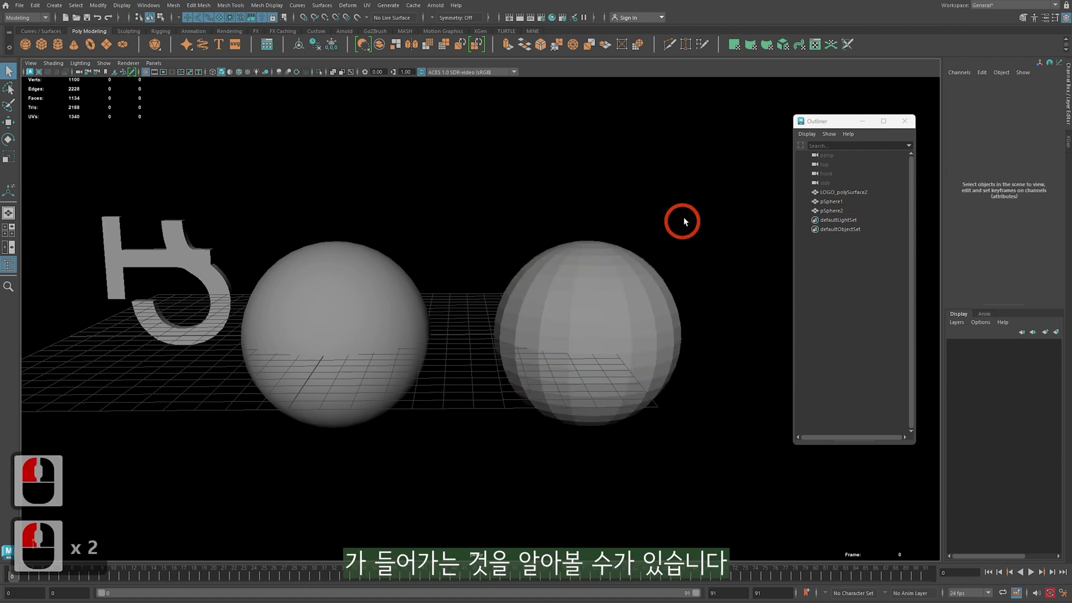
# Compare the surface shading of the smooth original sphere with the hardened copy up close
pyautogui.scroll(7, 531, 332)
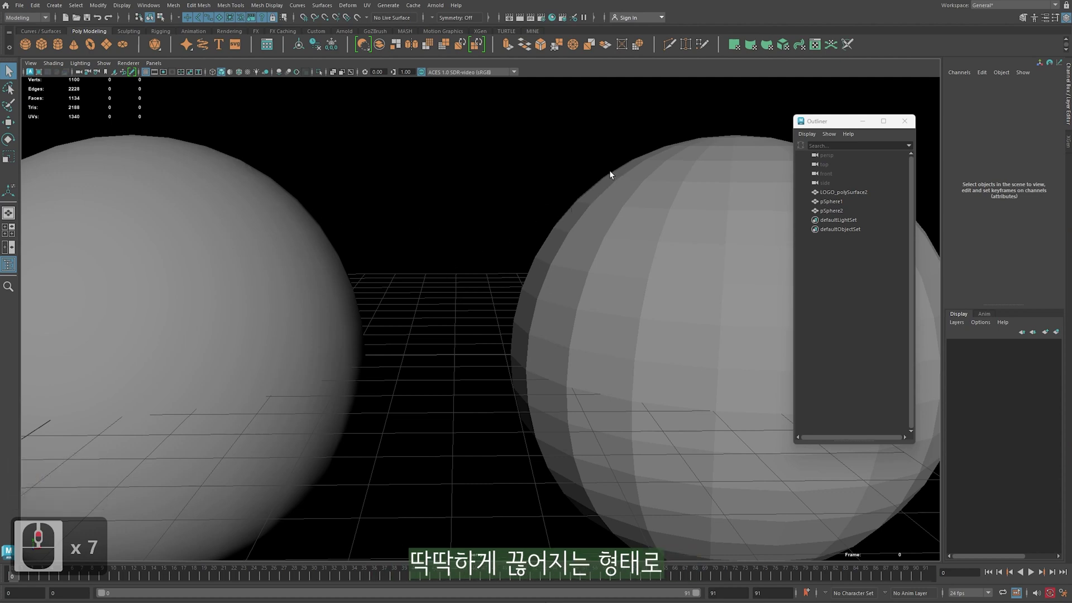
pyautogui.moveTo(566, 204)
pyautogui.keyDown('shift'); pyautogui.mouseDown(button='right')
pyautogui.moveTo(601, 179)
pyautogui.moveTo(534, 244)
pyautogui.moveTo(509, 289)
pyautogui.moveTo(522, 282)
pyautogui.mouseUp(button='right'); pyautogui.keyUp('shift')
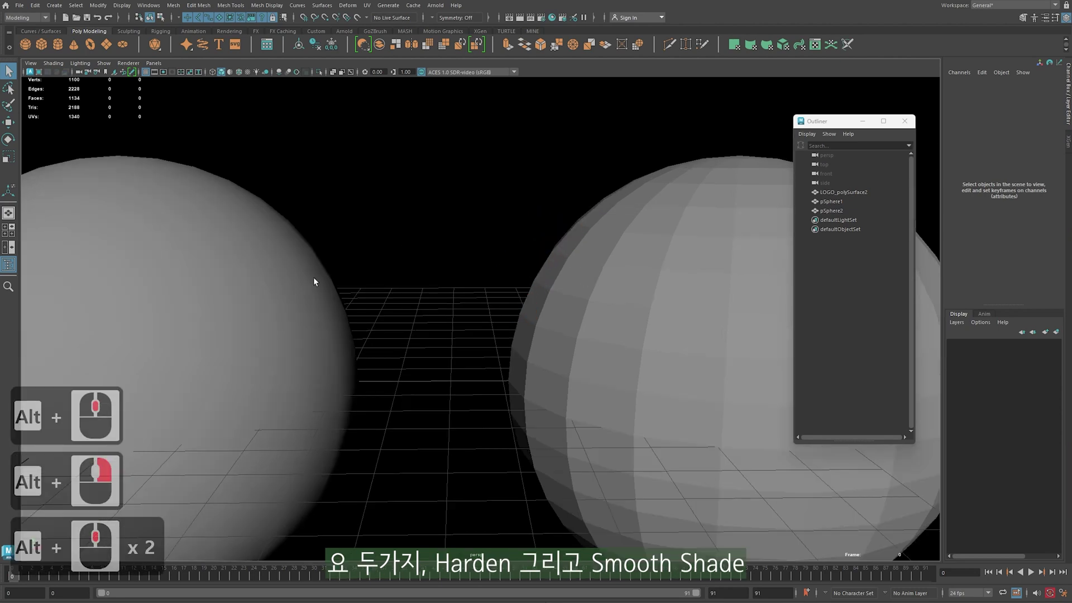
pyautogui.keyDown('alt'); pyautogui.moveTo(597, 240); pyautogui.dragTo(539, 241, button='middle'); pyautogui.keyUp('alt')
pyautogui.keyDown('alt'); pyautogui.moveTo(539, 241); pyautogui.dragTo(634, 266, button='right'); pyautogui.keyUp('alt')
pyautogui.keyDown('alt'); pyautogui.moveTo(625, 269); pyautogui.dragTo(561, 281, button='middle'); pyautogui.keyUp('alt')
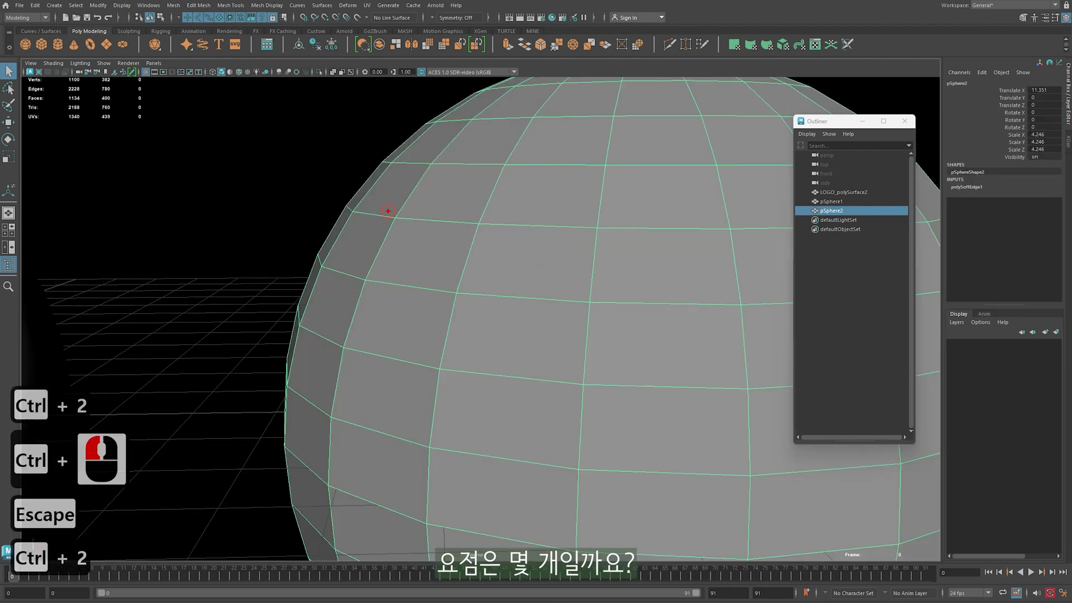
pyautogui.click(394, 218)
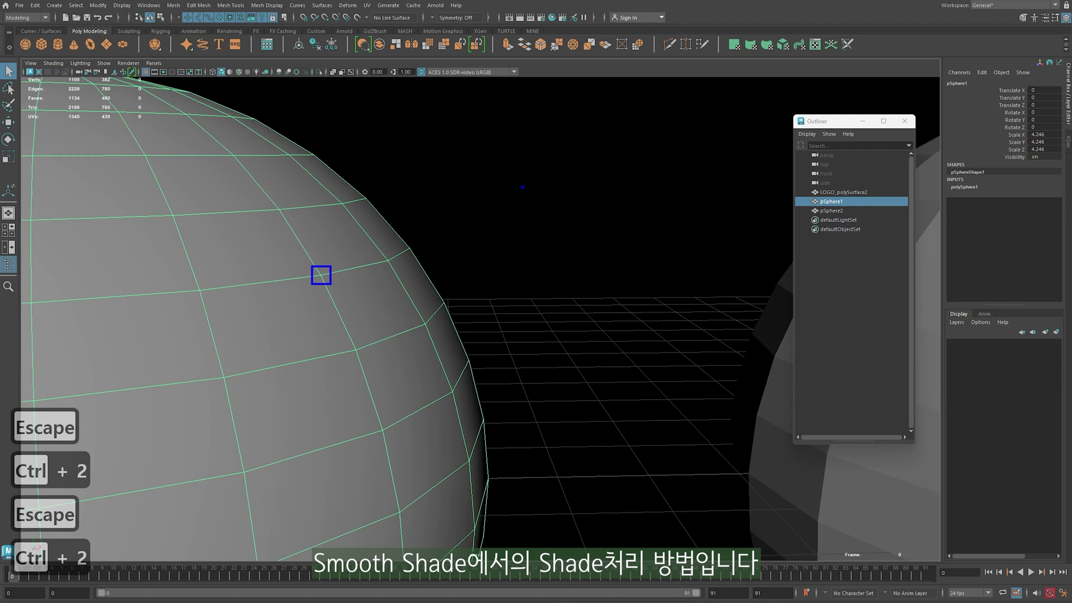
pyautogui.press('Escape')
pyautogui.keyDown('alt'); pyautogui.moveTo(508, 296); pyautogui.dragTo(378, 306, button='middle'); pyautogui.keyUp('alt')
# Turn on the vertex normals display for the smooth sphere
pyautogui.keyDown('shift'); pyautogui.rightClick(527, 174); pyautogui.keyUp('shift')
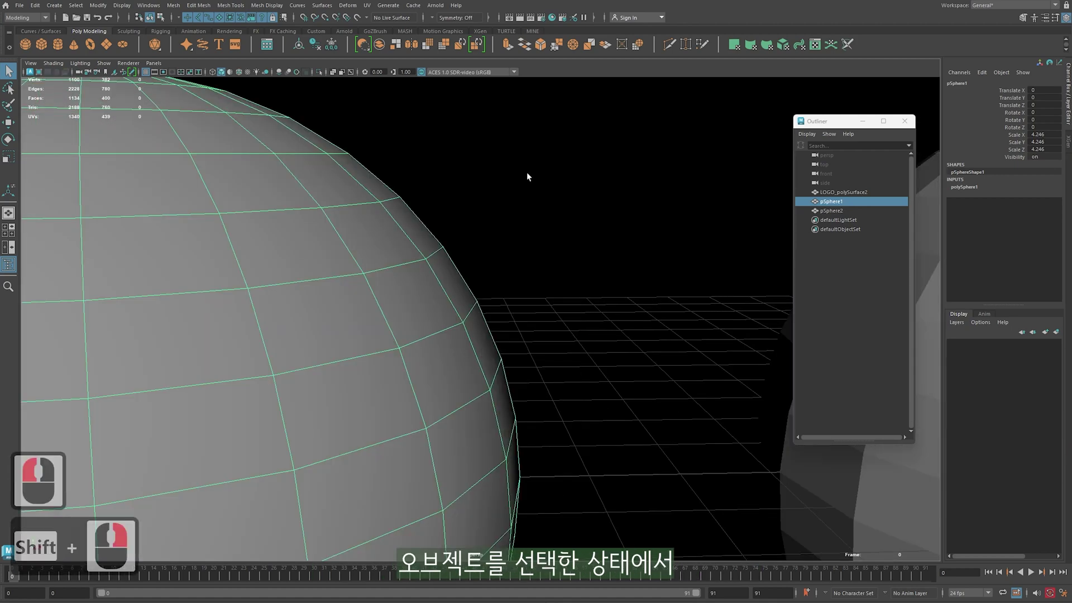
pyautogui.click(430, 226)
pyautogui.click(424, 235)
pyautogui.click(422, 237)
pyautogui.keyDown('shift'); pyautogui.rightClick(513, 171); pyautogui.keyUp('shift')
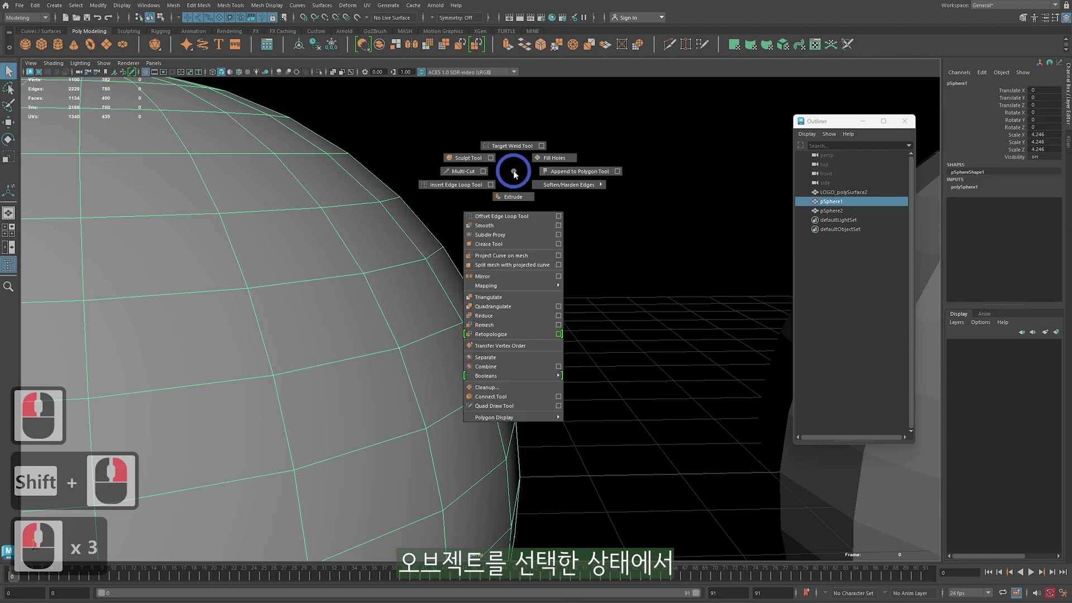
pyautogui.moveTo(518, 418)
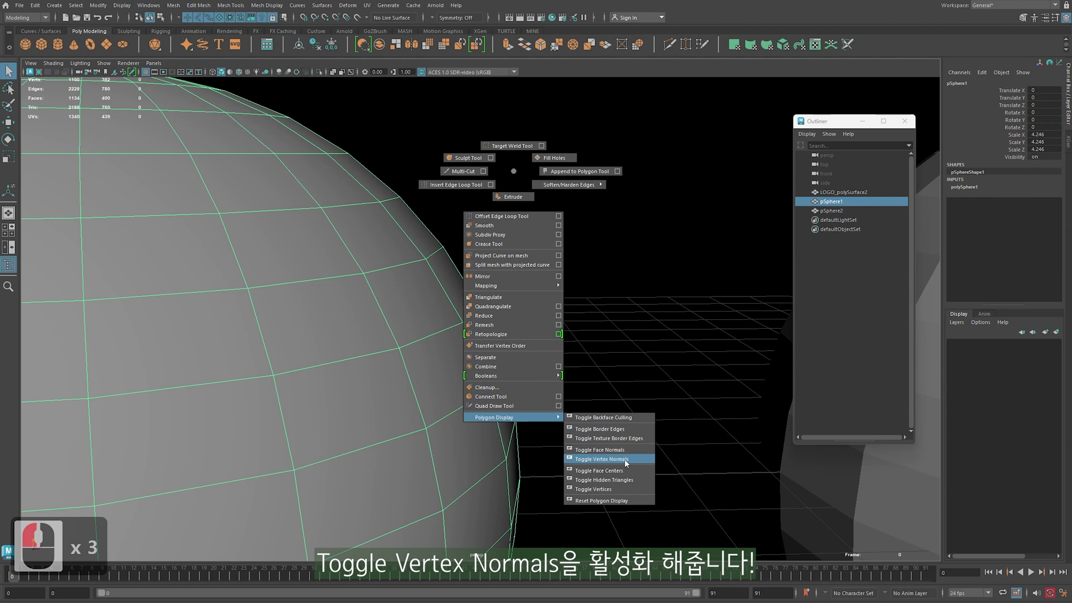
pyautogui.keyDown('shift'); pyautogui.moveTo(624, 460); pyautogui.dragTo(624, 460, button='right'); pyautogui.keyUp('shift')
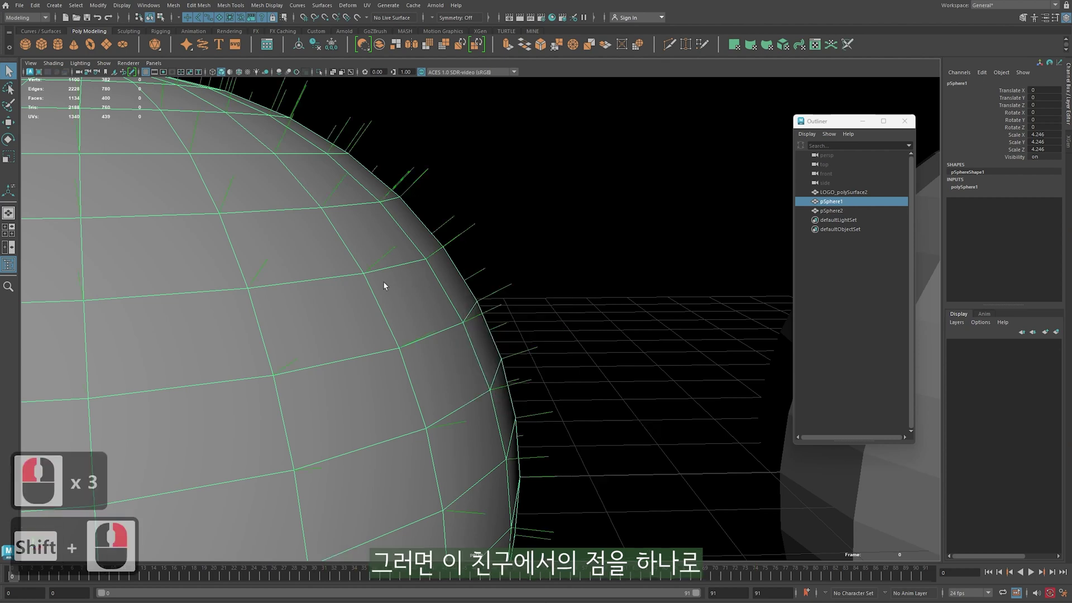
pyautogui.hotkey('ctrl', '2')
pyautogui.keyDown('ctrl'); pyautogui.moveTo(420, 253); pyautogui.dragTo(435, 268); pyautogui.keyUp('ctrl')
pyautogui.click(428, 260)
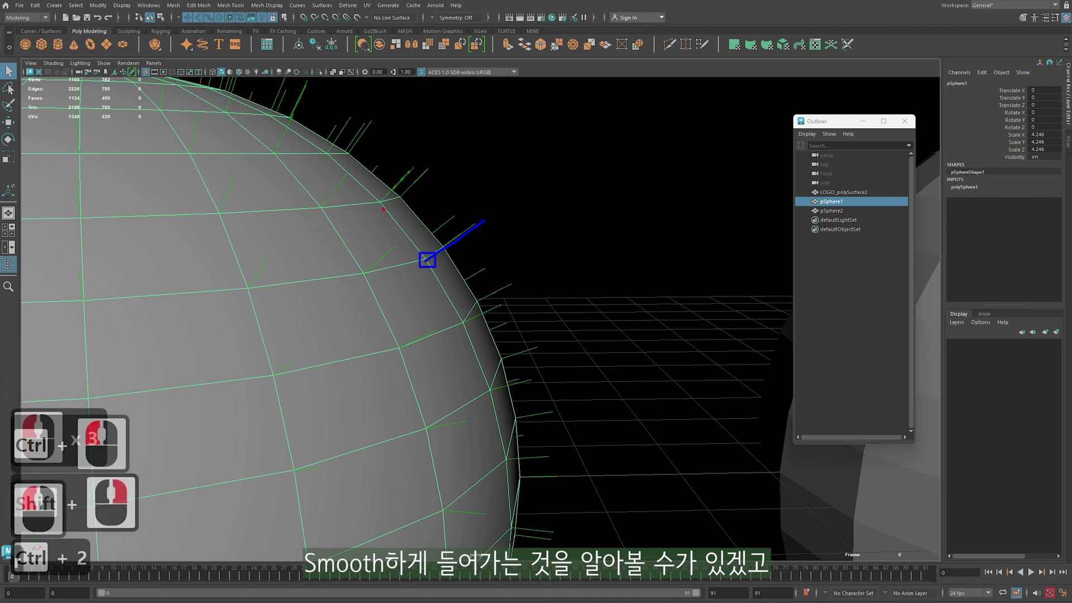
pyautogui.moveTo(405, 232); pyautogui.dragTo(464, 318)
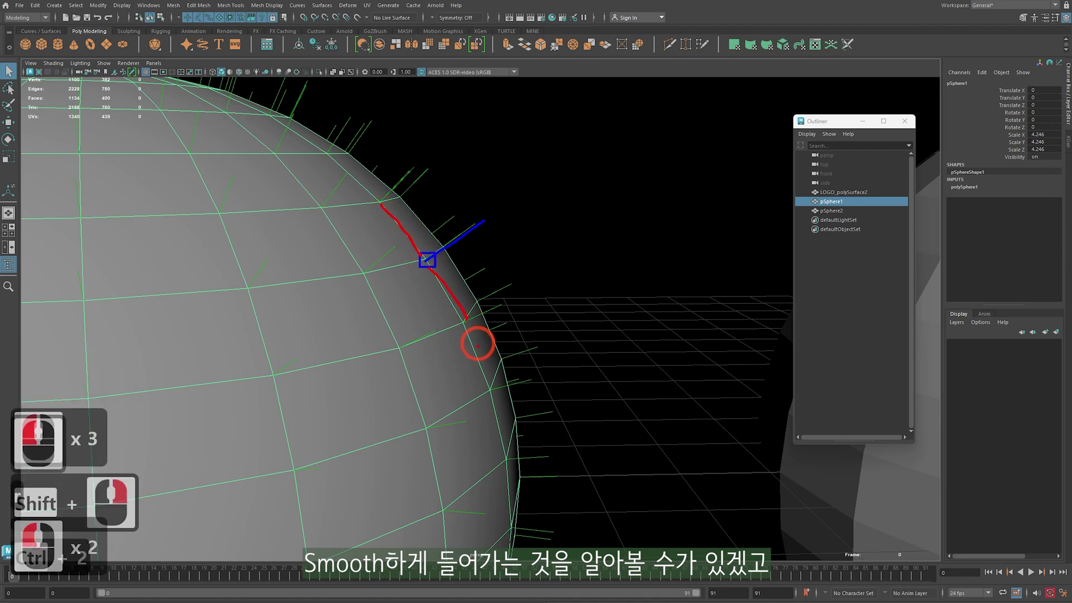
pyautogui.press('Escape')
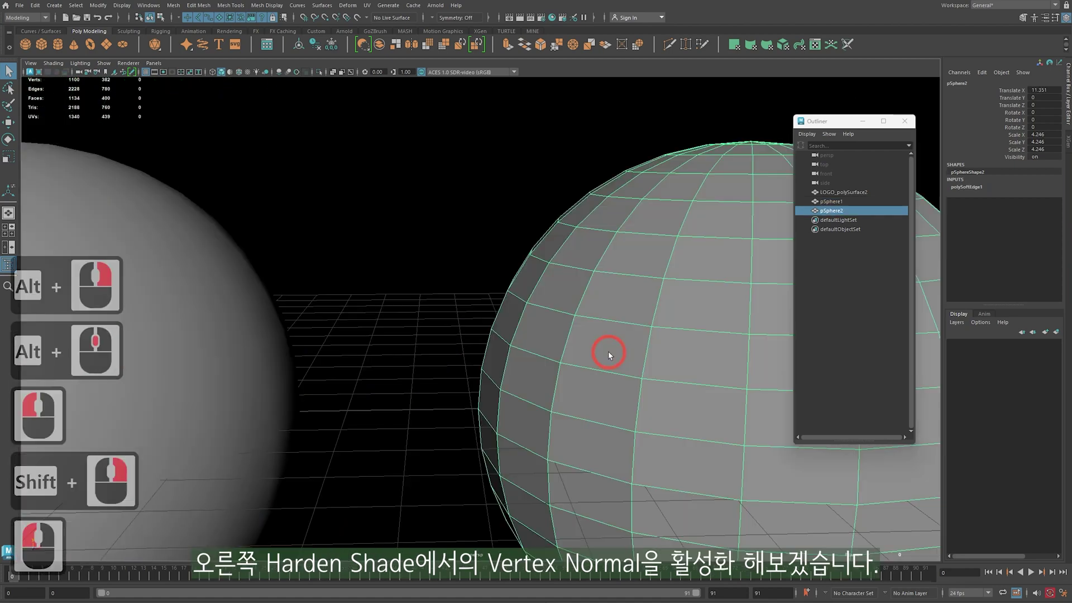
# Turn on the vertex normals display for the hardened sphere
pyautogui.click(546, 352)
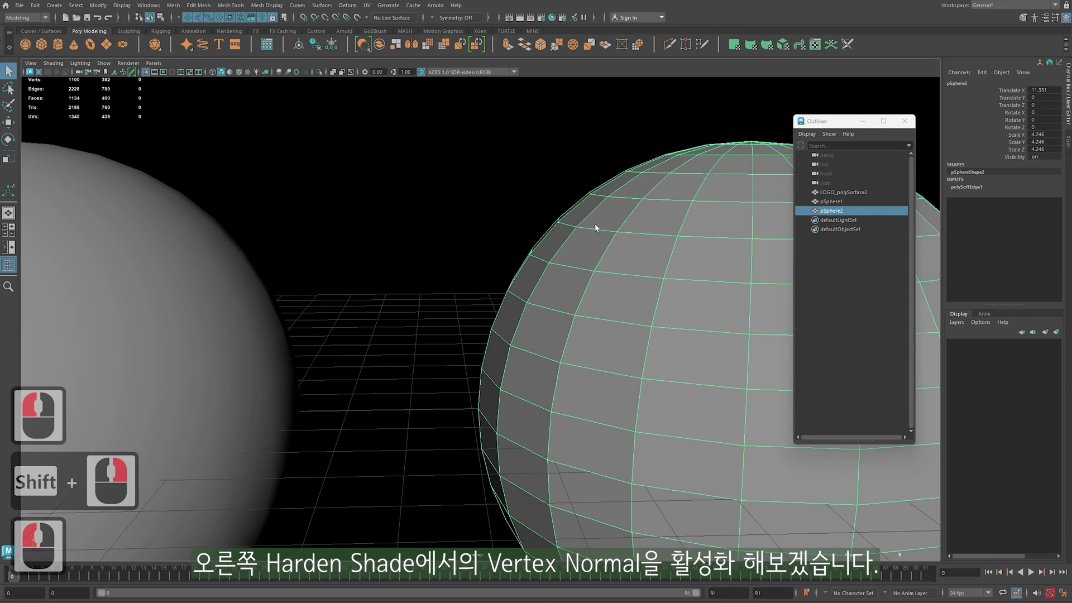
pyautogui.keyDown('shift'); pyautogui.moveTo(344, 219); pyautogui.dragTo(450, 507, button='right'); pyautogui.keyUp('shift')
pyautogui.keyDown('alt'); pyautogui.moveTo(502, 391); pyautogui.dragTo(469, 369, button='middle'); pyautogui.keyUp('alt')
pyautogui.keyDown('alt'); pyautogui.moveTo(502, 373); pyautogui.dragTo(787, 373, button='right'); pyautogui.keyUp('alt')
pyautogui.keyDown('alt'); pyautogui.moveTo(349, 315); pyautogui.dragTo(491, 325, button='middle'); pyautogui.keyUp('alt')
pyautogui.keyDown('alt'); pyautogui.moveTo(490, 325); pyautogui.dragTo(415, 290); pyautogui.keyUp('alt')
pyautogui.moveTo(352, 251)
pyautogui.keyDown('alt'); pyautogui.mouseDown()
pyautogui.moveTo(371, 313)
pyautogui.moveTo(397, 330)
pyautogui.mouseUp(); pyautogui.keyUp('alt')
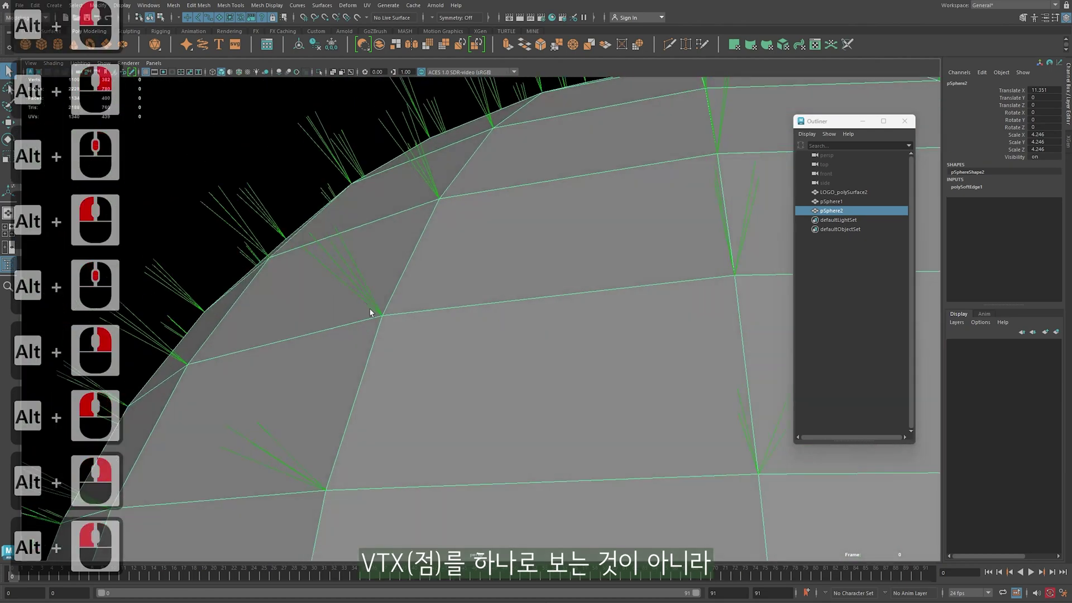
# Examine the vertex normals at individual vertices of the hardened sphere from several angles
pyautogui.hotkey('ctrl', '2')
pyautogui.press('Escape')
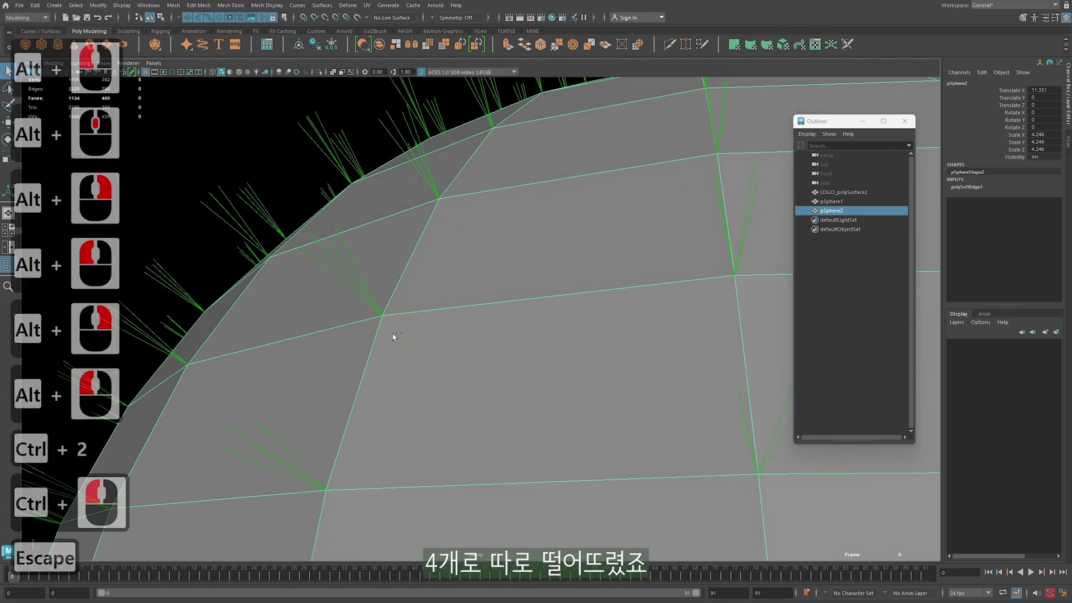
pyautogui.hotkey('ctrl', '2')
pyautogui.click(391, 324)
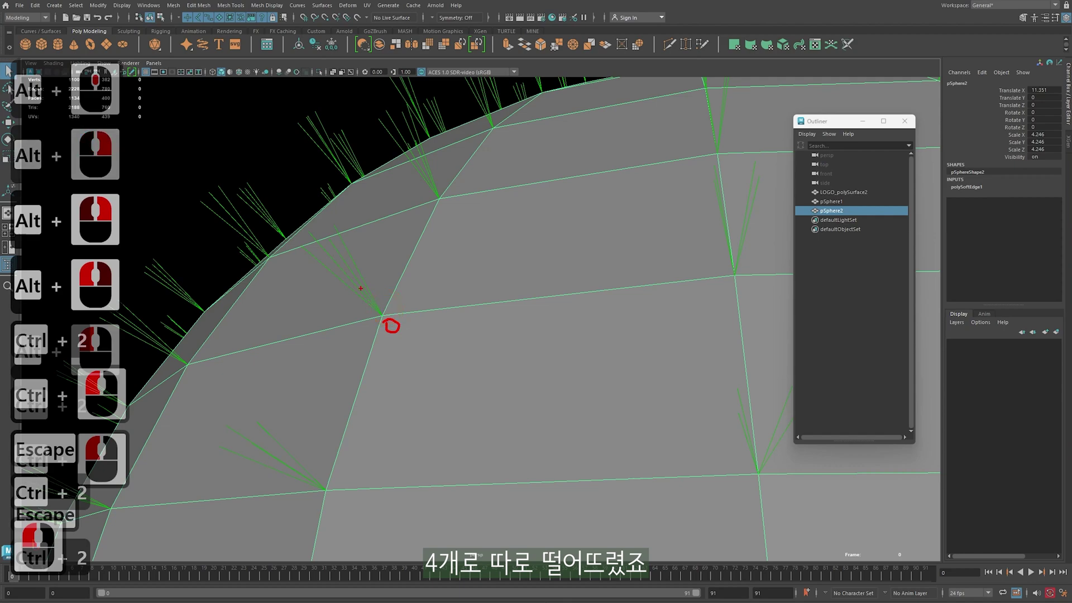
pyautogui.press('Escape')
pyautogui.moveTo(401, 318)
pyautogui.keyDown('alt'); pyautogui.mouseDown()
pyautogui.moveTo(363, 342)
pyautogui.moveTo(309, 339)
pyautogui.moveTo(333, 353)
pyautogui.moveTo(395, 306)
pyautogui.moveTo(409, 333)
pyautogui.mouseUp(); pyautogui.keyUp('alt')
pyautogui.keyDown('alt'); pyautogui.moveTo(409, 333); pyautogui.dragTo(347, 299, button='middle'); pyautogui.keyUp('alt')
pyautogui.keyDown('alt'); pyautogui.moveTo(436, 311); pyautogui.dragTo(409, 311, button='right'); pyautogui.keyUp('alt')
pyautogui.keyDown('alt'); pyautogui.moveTo(409, 310); pyautogui.dragTo(538, 299); pyautogui.keyUp('alt')
pyautogui.keyDown('alt'); pyautogui.moveTo(539, 299); pyautogui.dragTo(376, 311, button='right'); pyautogui.keyUp('alt')
pyautogui.keyDown('alt'); pyautogui.moveTo(376, 311); pyautogui.dragTo(441, 321); pyautogui.keyUp('alt')
pyautogui.keyDown('alt'); pyautogui.moveTo(441, 321); pyautogui.dragTo(504, 332, button='right'); pyautogui.keyUp('alt')
pyautogui.keyDown('alt'); pyautogui.moveTo(504, 332); pyautogui.dragTo(438, 316); pyautogui.keyUp('alt')
pyautogui.keyDown('alt'); pyautogui.moveTo(438, 316); pyautogui.dragTo(536, 342, button='middle'); pyautogui.keyUp('alt')
pyautogui.keyDown('alt'); pyautogui.moveTo(535, 342); pyautogui.dragTo(419, 294, button='right'); pyautogui.keyUp('alt')
# Select both spheres together to show their vertex normals and move the Outliner out of the way
pyautogui.click(297, 337)
pyautogui.keyDown('shift'); pyautogui.click(295, 338); pyautogui.keyUp('shift')
pyautogui.press('f')
pyautogui.keyDown('alt'); pyautogui.moveTo(580, 209); pyautogui.dragTo(541, 207, button='middle'); pyautogui.keyUp('alt')
pyautogui.moveTo(861, 120); pyautogui.dragTo(961, 210)
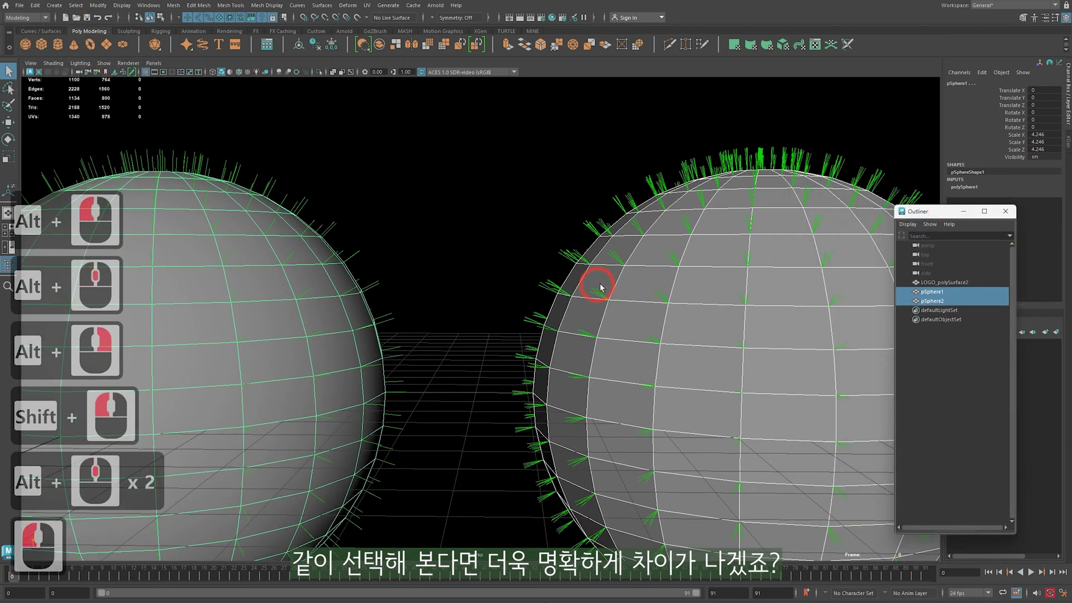
pyautogui.hotkey('ctrl', '2')
pyautogui.moveTo(324, 265); pyautogui.dragTo(368, 232)
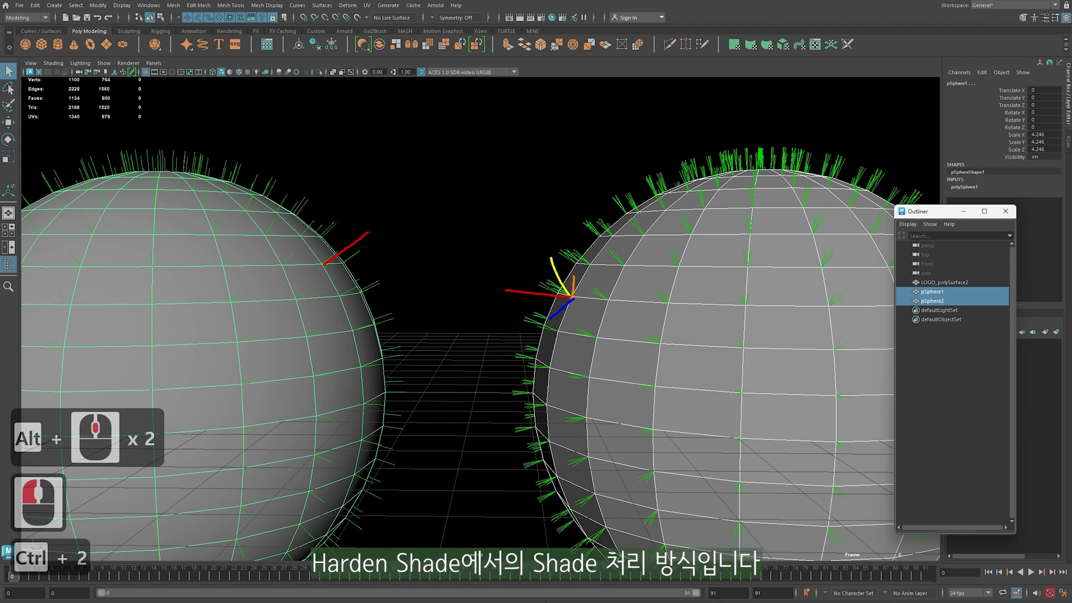
# Examine the vertex normals and shading of the smooth and hardened spheres one after the other
pyautogui.keyDown('alt'); pyautogui.moveTo(485, 366); pyautogui.dragTo(502, 369, button='right'); pyautogui.keyUp('alt')
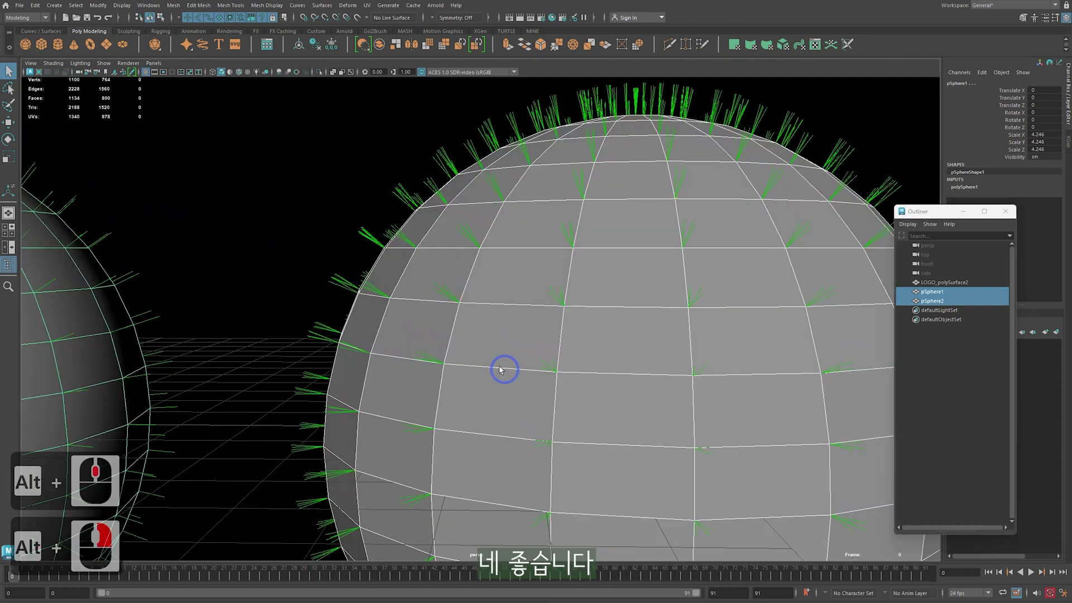
pyautogui.keyDown('alt'); pyautogui.moveTo(502, 368); pyautogui.dragTo(670, 385, button='middle'); pyautogui.keyUp('alt')
pyautogui.keyDown('alt'); pyautogui.moveTo(670, 385); pyautogui.dragTo(493, 316, button='right'); pyautogui.keyUp('alt')
pyautogui.click(490, 325)
pyautogui.moveTo(493, 316)
pyautogui.keyDown('alt'); pyautogui.mouseDown(button='middle')
pyautogui.moveTo(575, 315)
pyautogui.moveTo(494, 307)
pyautogui.mouseUp(button='middle'); pyautogui.keyUp('alt')
pyautogui.keyDown('alt'); pyautogui.moveTo(494, 307); pyautogui.dragTo(552, 307, button='right'); pyautogui.keyUp('alt')
pyautogui.click(398, 288)
pyautogui.click(701, 250)
pyautogui.click(462, 310)
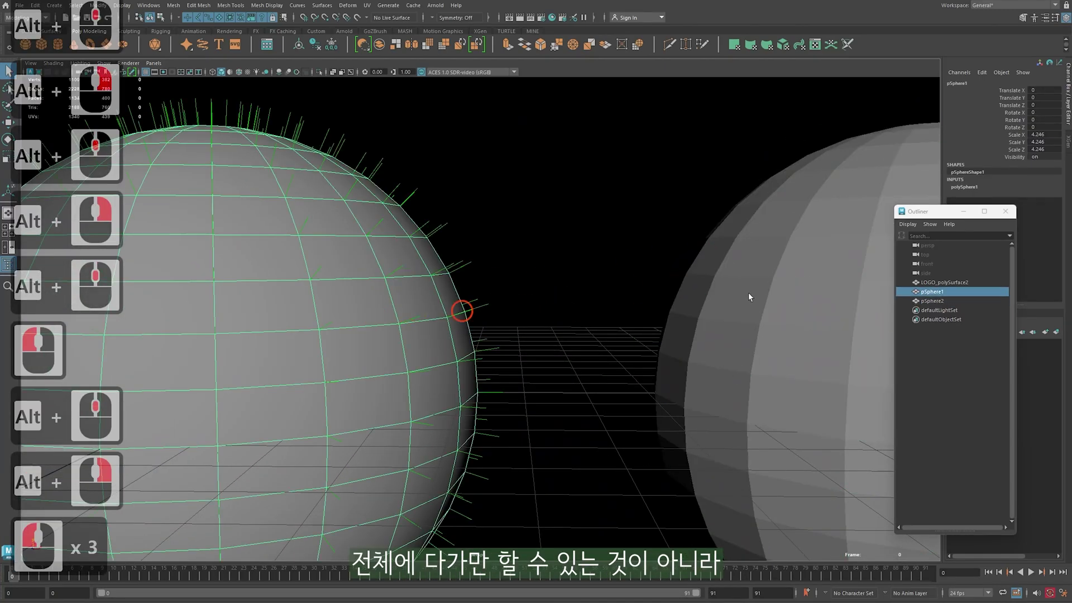
pyautogui.click(749, 297)
pyautogui.click(497, 304)
pyautogui.click(700, 304)
pyautogui.click(340, 304)
pyautogui.keyDown('alt'); pyautogui.moveTo(436, 234); pyautogui.dragTo(531, 307, button='middle'); pyautogui.keyUp('alt')
pyautogui.keyDown('alt'); pyautogui.moveTo(530, 307); pyautogui.dragTo(506, 310, button='right'); pyautogui.keyUp('alt')
pyautogui.keyDown('alt'); pyautogui.moveTo(491, 316); pyautogui.dragTo(478, 306); pyautogui.keyUp('alt')
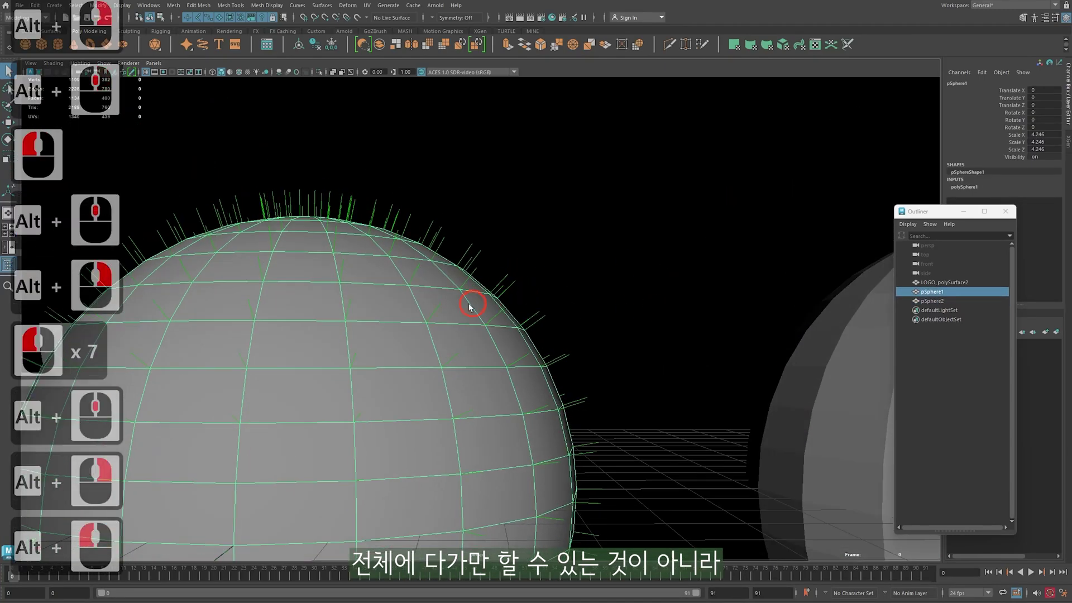
# Try applying Harden Edge to only a block of faces on the upper right of the smooth sphere
pyautogui.click(472, 308)
pyautogui.moveTo(562, 175); pyautogui.dragTo(387, 334)
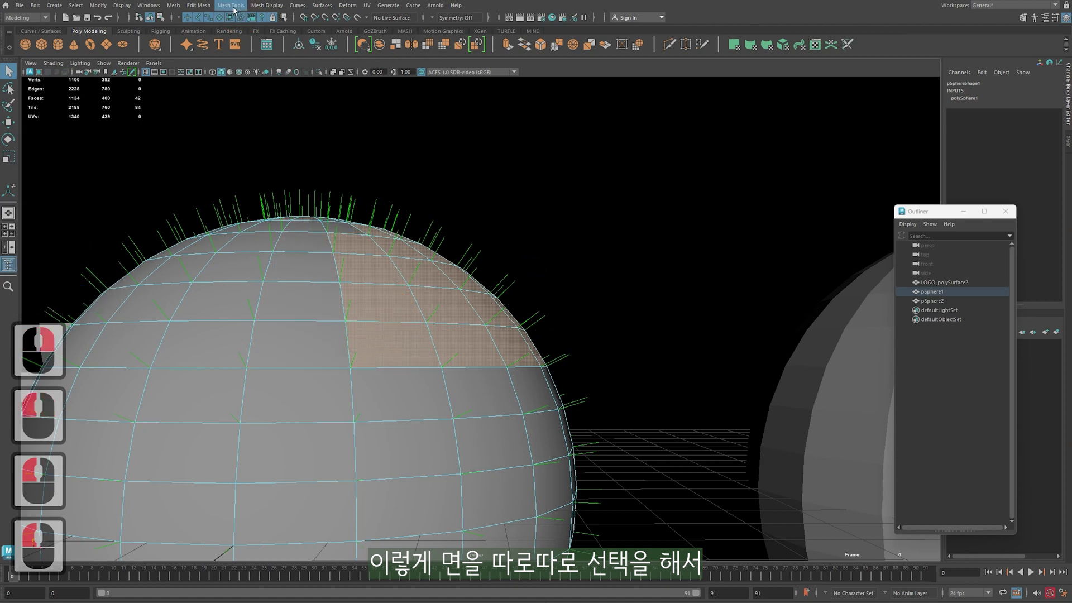
pyautogui.click(265, 6)
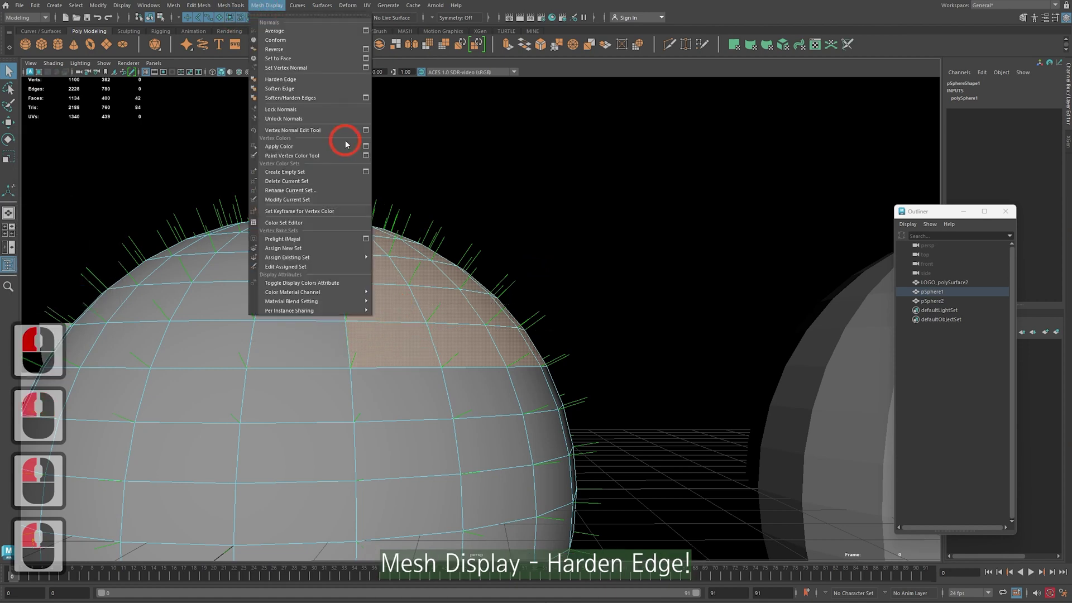
pyautogui.click(321, 80)
pyautogui.click(509, 218)
pyautogui.keyDown('alt'); pyautogui.moveTo(598, 215); pyautogui.dragTo(627, 209); pyautogui.keyUp('alt')
pyautogui.press('q')
pyautogui.moveTo(539, 226); pyautogui.dragTo(568, 201, button='right')
pyautogui.click(561, 206)
pyautogui.keyDown('alt'); pyautogui.moveTo(560, 211); pyautogui.dragTo(452, 244); pyautogui.keyUp('alt')
pyautogui.click(516, 303)
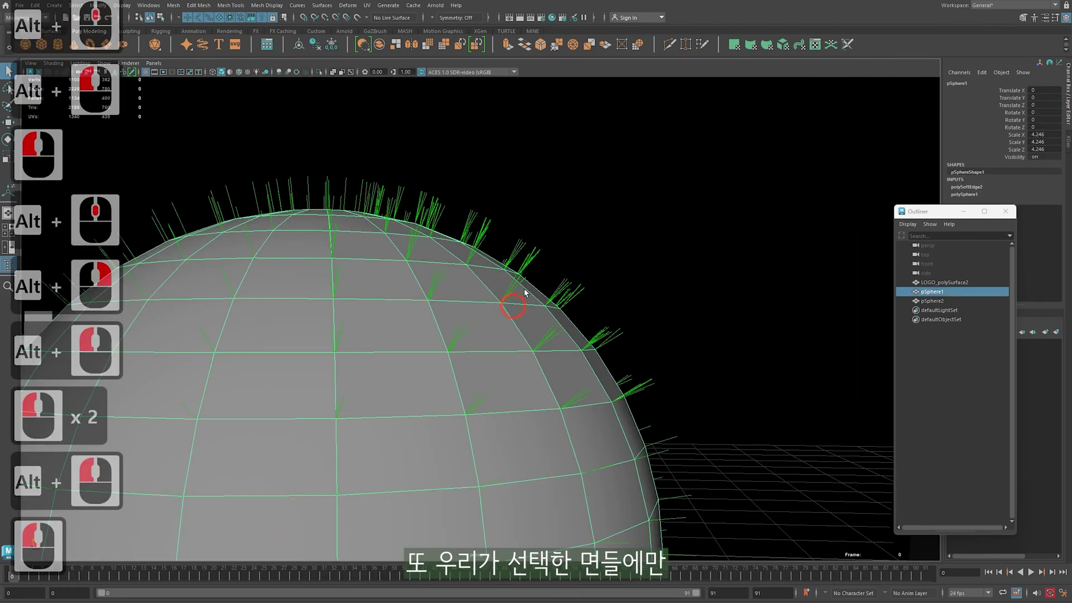
# Undo the partial edge hardening on the smooth sphere
pyautogui.moveTo(572, 203); pyautogui.dragTo(572, 225, button='right')
pyautogui.click(572, 226)
pyautogui.press('z')
pyautogui.press('z')
pyautogui.press('z')
pyautogui.press('z')
pyautogui.press('z')
pyautogui.press('z')
pyautogui.press('z')
pyautogui.press('z')
pyautogui.press('z')
pyautogui.press('z')
# Select a larger block of faces on the smooth sphere's upper right and apply Harden Edge to them
pyautogui.keyDown('alt'); pyautogui.moveTo(649, 319); pyautogui.dragTo(611, 301, button='right'); pyautogui.keyUp('alt')
pyautogui.click(580, 285)
pyautogui.press('q')
pyautogui.click(580, 286)
pyautogui.moveTo(574, 223); pyautogui.dragTo(576, 250, button='right')
pyautogui.keyDown('alt'); pyautogui.moveTo(603, 299); pyautogui.dragTo(589, 308); pyautogui.keyUp('alt')
pyautogui.moveTo(628, 430); pyautogui.dragTo(397, 158)
pyautogui.click(277, 6)
pyautogui.click(297, 90)
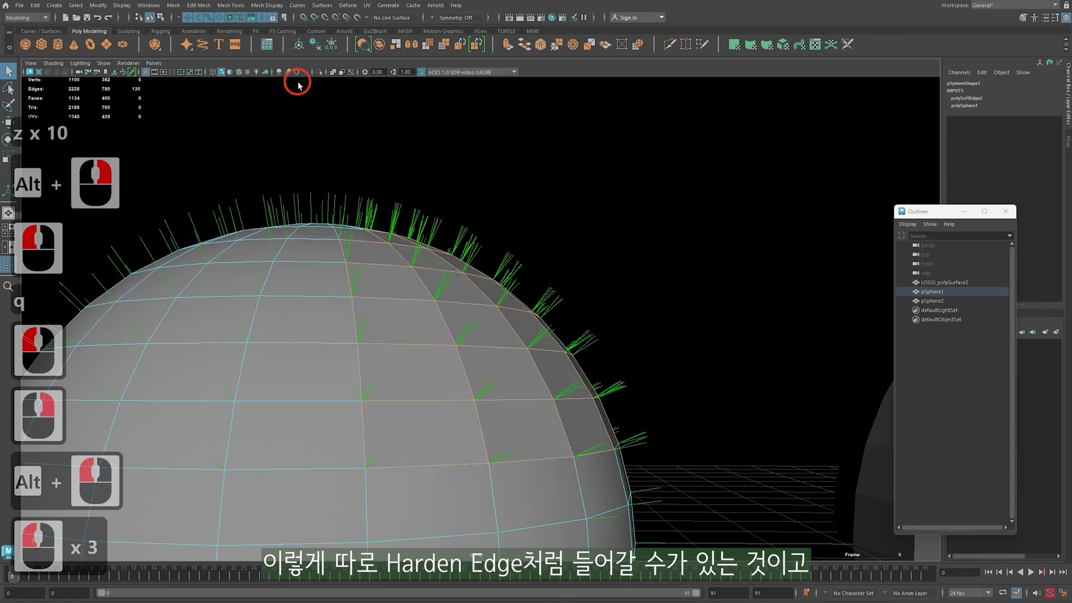
pyautogui.click(546, 246)
pyautogui.scroll(3, 598, 239)
pyautogui.click(515, 336)
# Select a block of faces on the hardened sphere's upper right, apply Soften Edge to them, and clear the selection
pyautogui.keyDown('alt'); pyautogui.moveTo(580, 317); pyautogui.dragTo(335, 251, button='middle'); pyautogui.keyUp('alt')
pyautogui.keyDown('alt'); pyautogui.moveTo(782, 273); pyautogui.dragTo(459, 253, button='middle'); pyautogui.keyUp('alt')
pyautogui.keyDown('alt'); pyautogui.moveTo(459, 254); pyautogui.dragTo(402, 251, button='right'); pyautogui.keyUp('alt')
pyautogui.keyDown('alt'); pyautogui.moveTo(424, 251); pyautogui.dragTo(462, 253); pyautogui.keyUp('alt')
pyautogui.click(732, 266)
pyautogui.keyDown('alt'); pyautogui.moveTo(732, 266); pyautogui.dragTo(425, 256, button='middle'); pyautogui.keyUp('alt')
pyautogui.keyDown('alt'); pyautogui.moveTo(466, 259); pyautogui.dragTo(447, 257, button='right'); pyautogui.keyUp('alt')
pyautogui.keyDown('alt'); pyautogui.moveTo(446, 257); pyautogui.dragTo(475, 268); pyautogui.keyUp('alt')
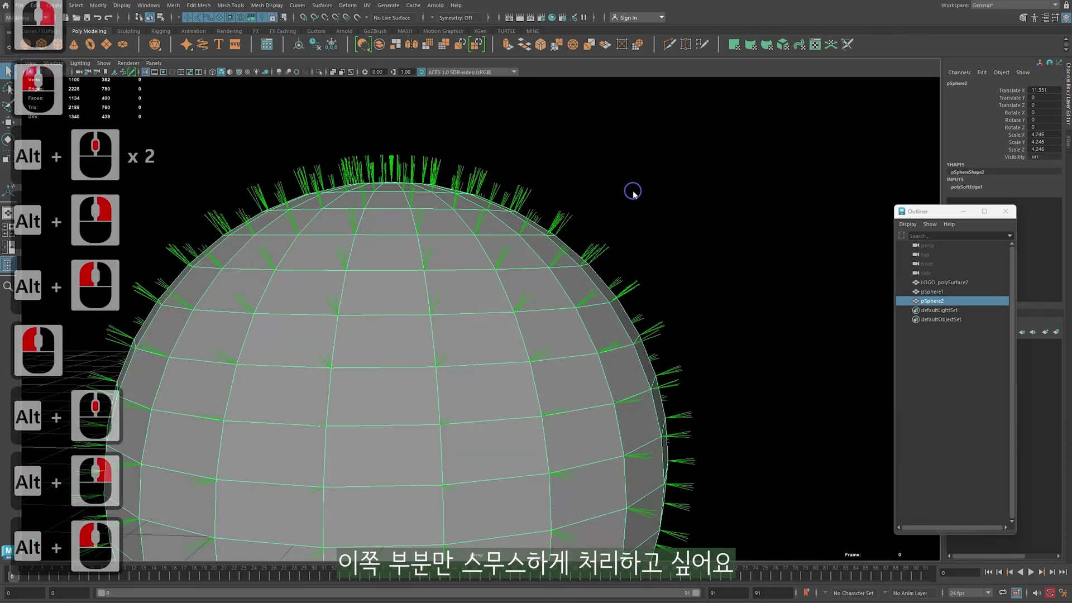
pyautogui.moveTo(633, 197); pyautogui.dragTo(634, 263, button='right')
pyautogui.moveTo(784, 413); pyautogui.dragTo(459, 149)
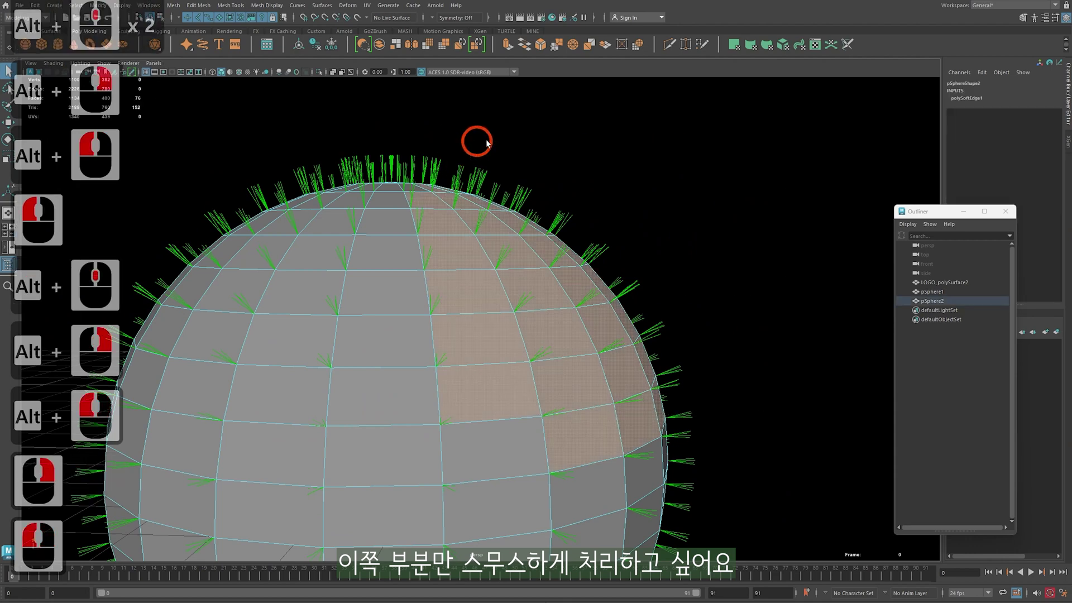
pyautogui.click(268, 5)
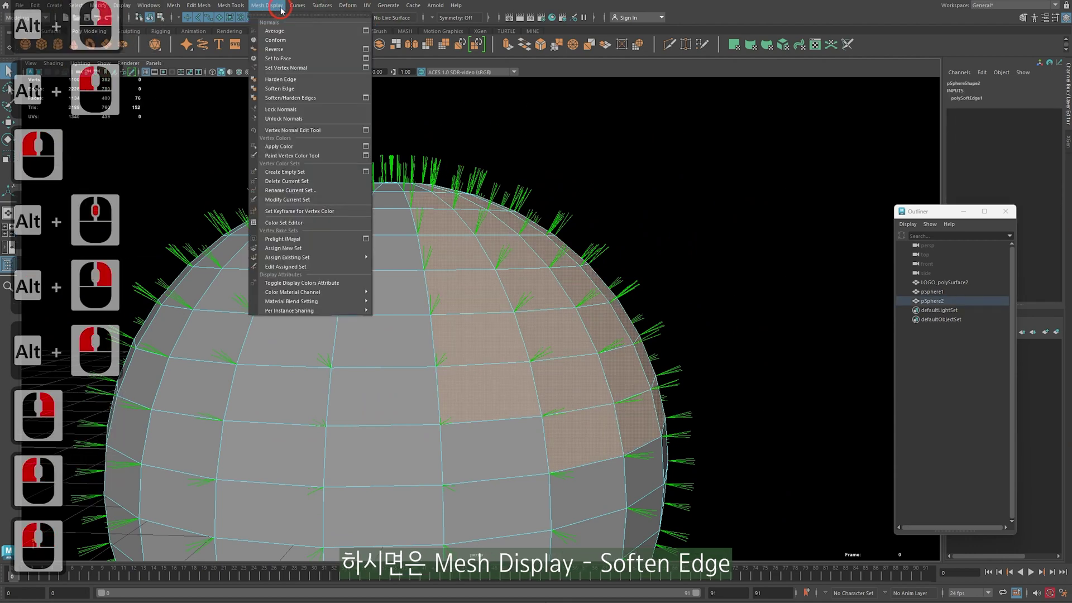
pyautogui.click(279, 88)
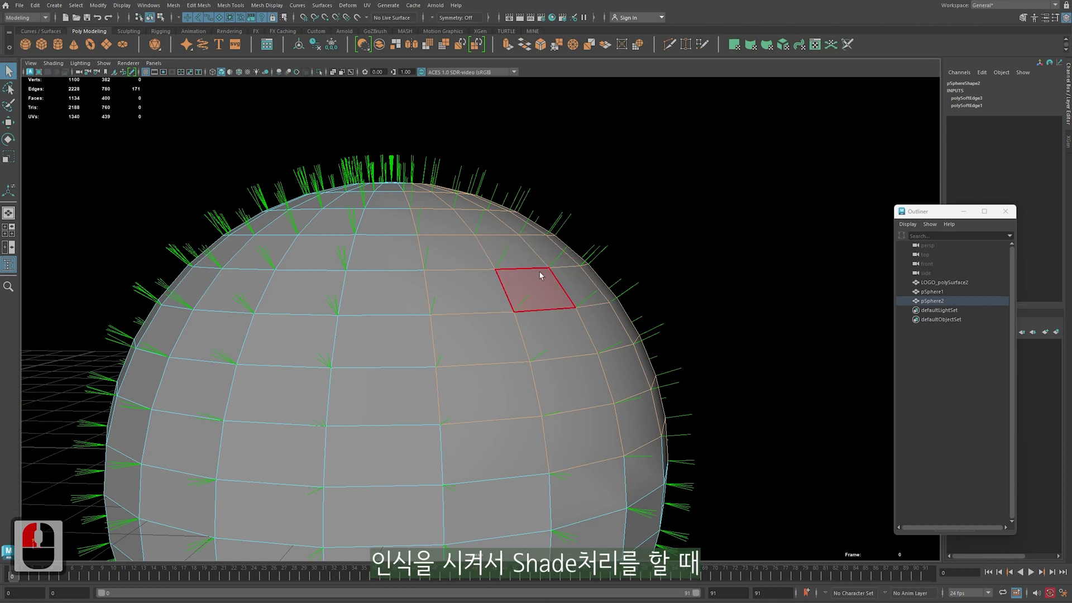
pyautogui.press('q')
pyautogui.click(699, 259)
pyautogui.moveTo(699, 260)
pyautogui.keyDown('alt'); pyautogui.mouseDown()
pyautogui.moveTo(601, 280)
pyautogui.moveTo(486, 249)
pyautogui.moveTo(705, 256)
pyautogui.mouseUp(); pyautogui.keyUp('alt')
pyautogui.keyDown('alt'); pyautogui.moveTo(705, 257); pyautogui.dragTo(581, 277, button='right'); pyautogui.keyUp('alt')
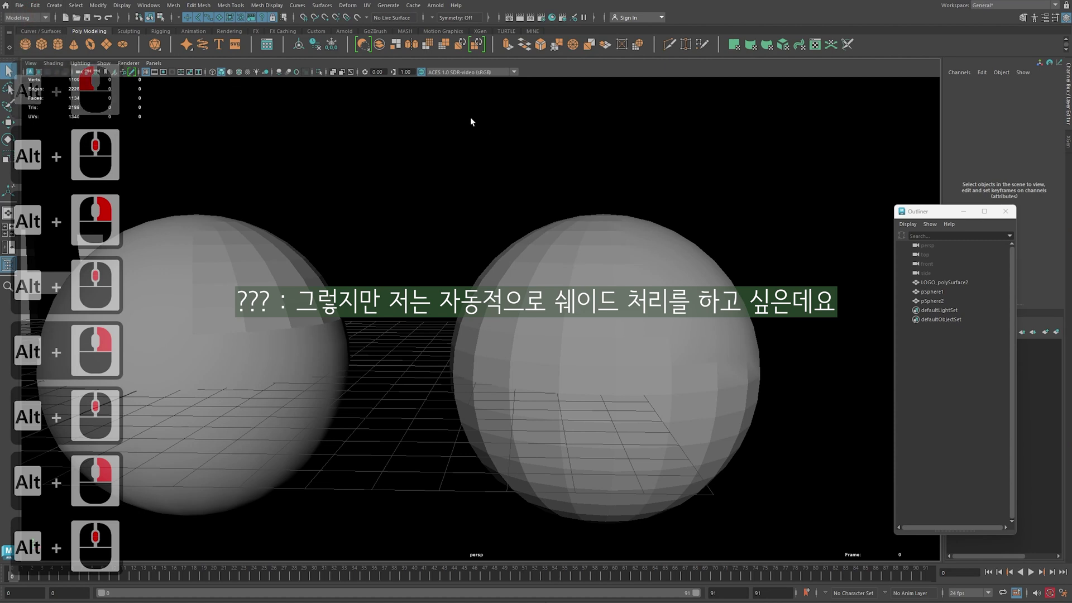
# Apply Soften/Harden Edges to the whole right sphere and inspect its vertex normals up close
pyautogui.click(267, 5)
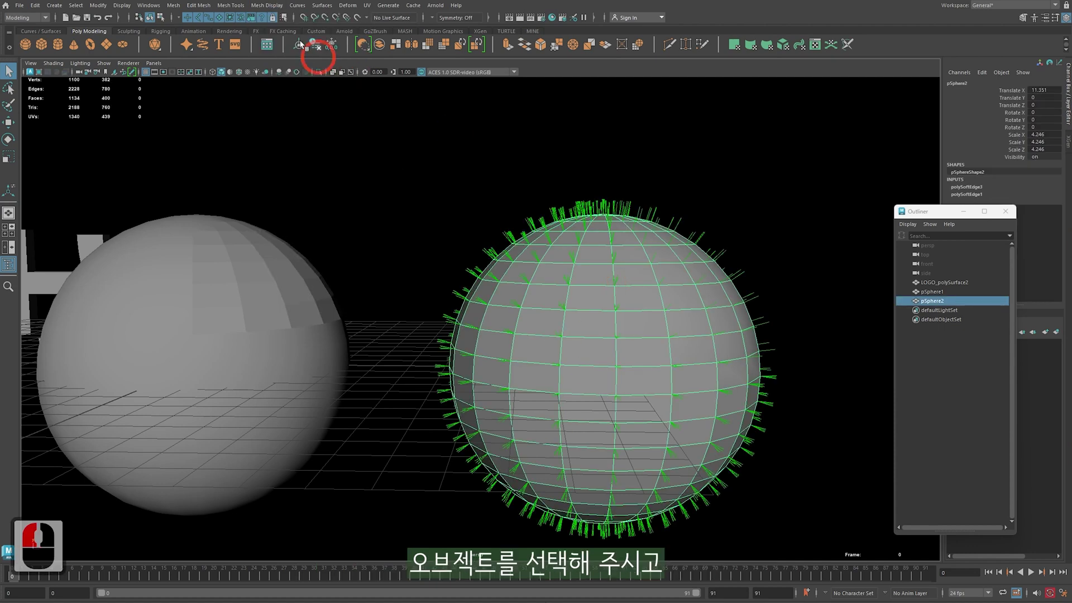
pyautogui.click(267, 7)
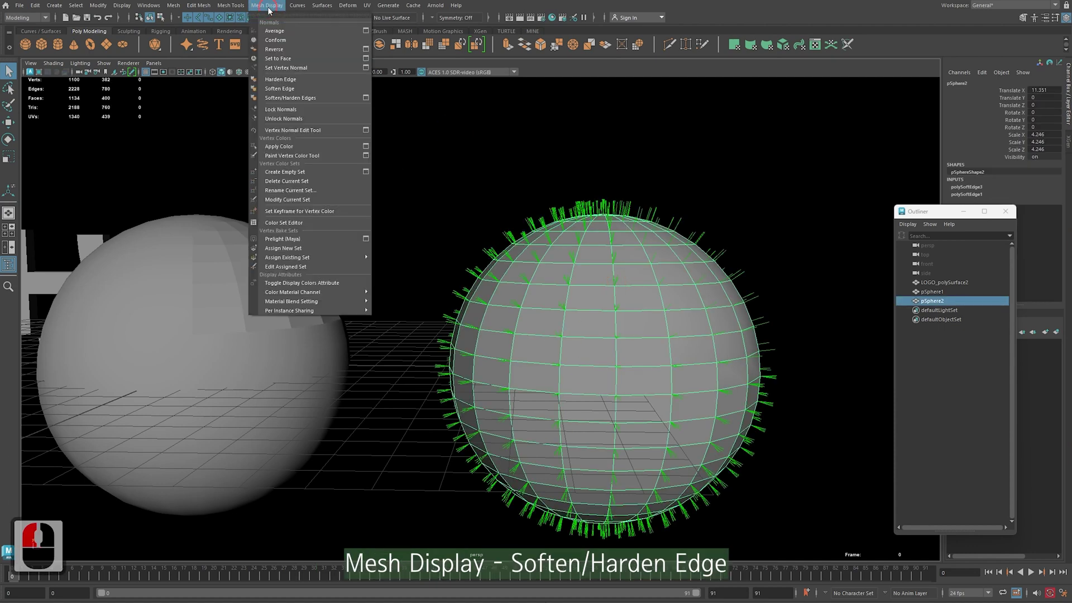
pyautogui.click(324, 96)
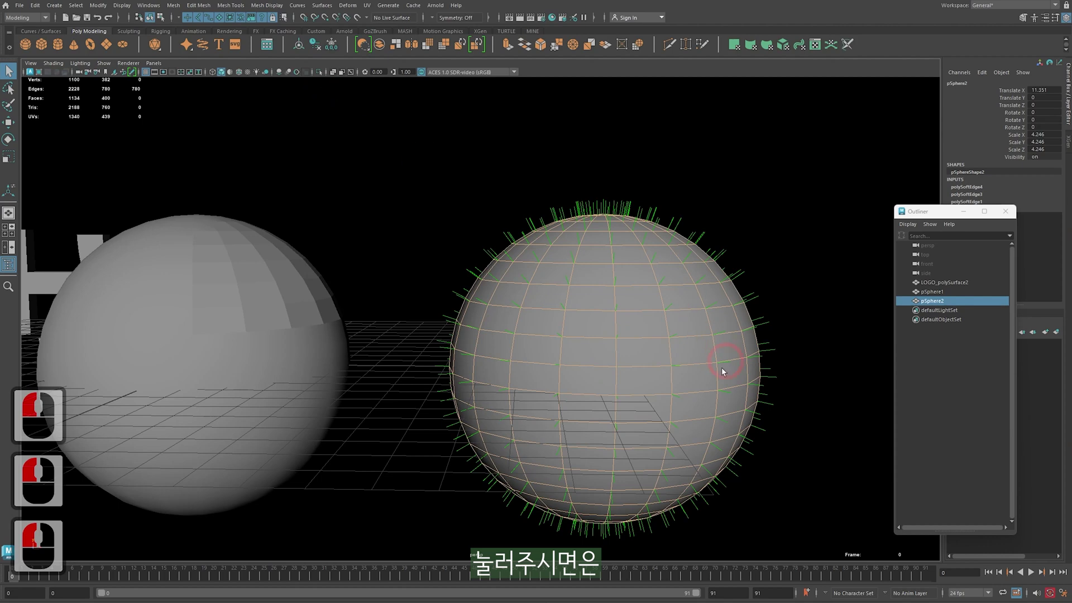
pyautogui.press('f')
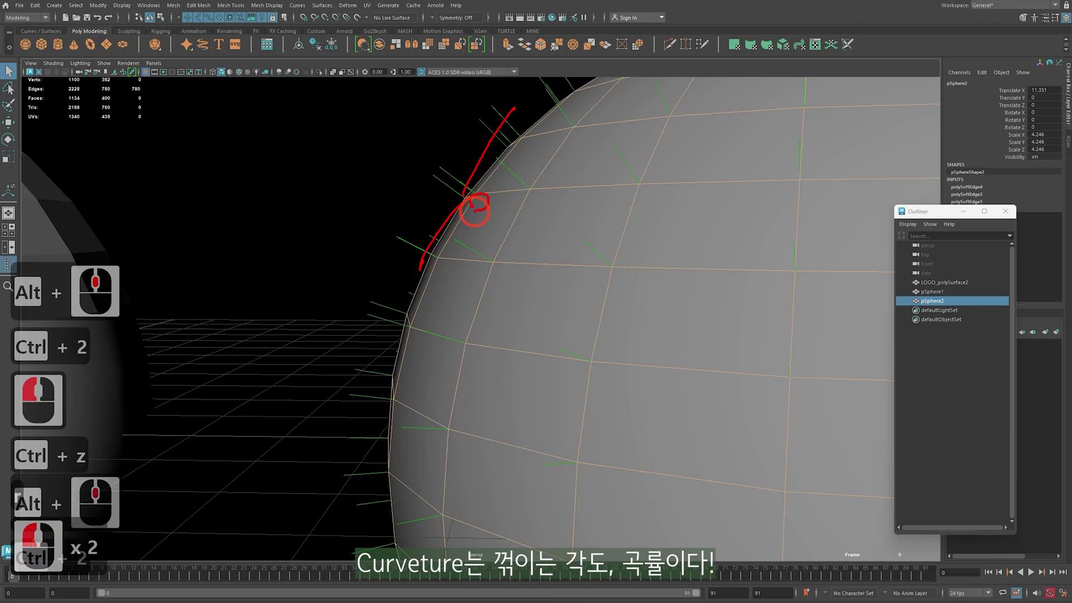
pyautogui.click(383, 263)
pyautogui.press('Escape')
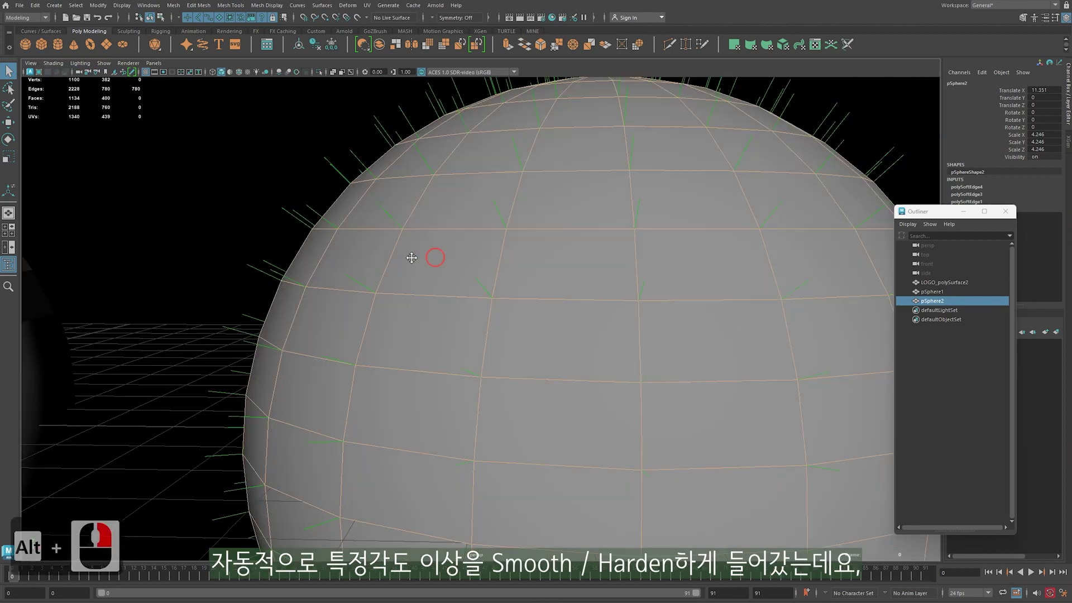
# Reselect the right sphere as an object and expand the settings of its polySoftEdge4 history node
pyautogui.keyDown('alt'); pyautogui.moveTo(431, 251); pyautogui.dragTo(583, 249, button='right'); pyautogui.keyUp('alt')
pyautogui.keyDown('alt'); pyautogui.moveTo(584, 250); pyautogui.dragTo(776, 235); pyautogui.keyUp('alt')
pyautogui.keyDown('alt'); pyautogui.moveTo(787, 234); pyautogui.dragTo(732, 206, button='middle'); pyautogui.keyUp('alt')
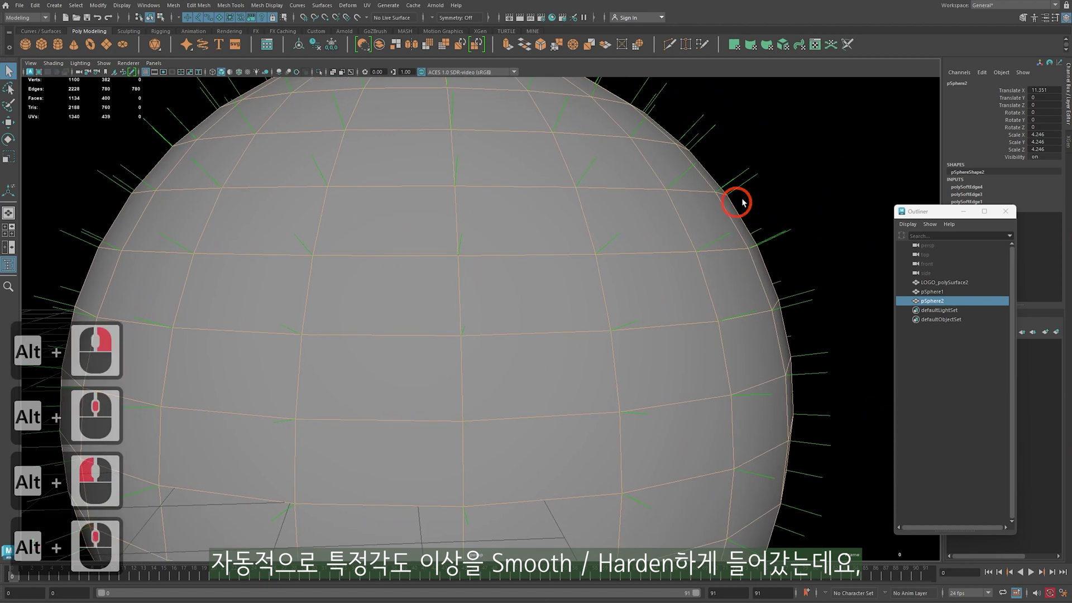
pyautogui.click(778, 187)
pyautogui.moveTo(944, 211); pyautogui.dragTo(952, 297)
pyautogui.keyDown('alt'); pyautogui.moveTo(699, 241); pyautogui.dragTo(584, 278, button='middle'); pyautogui.keyUp('alt')
pyautogui.click(583, 278)
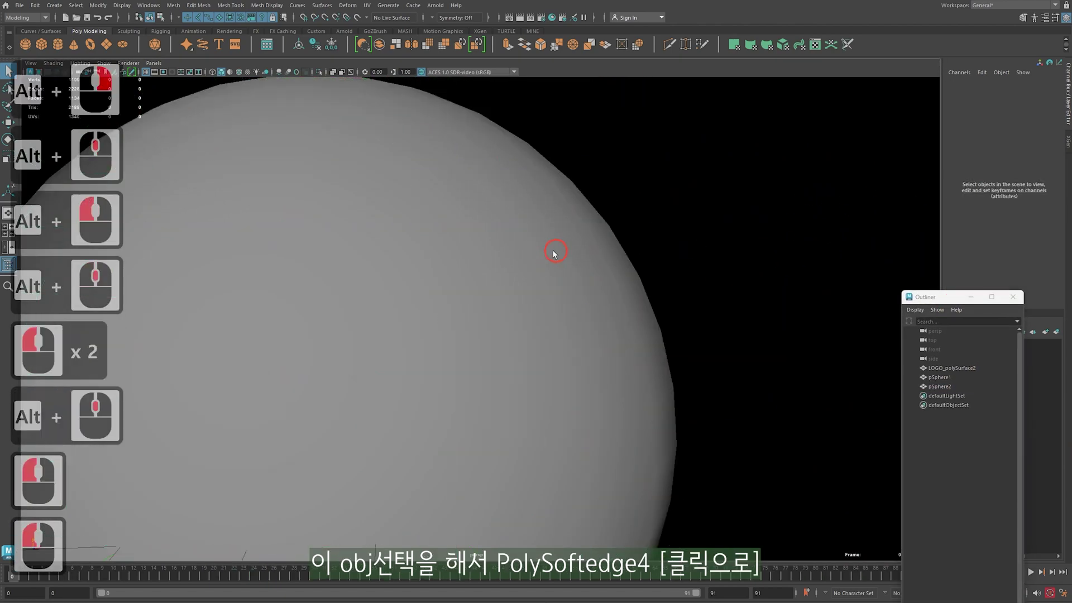
pyautogui.doubleClick(550, 252)
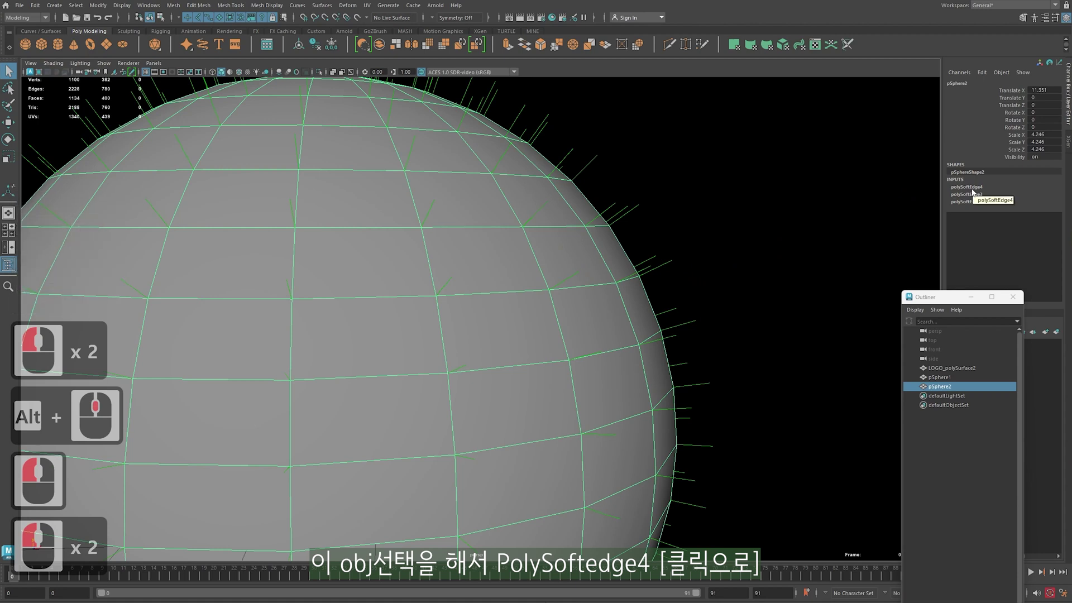
pyautogui.click(967, 187)
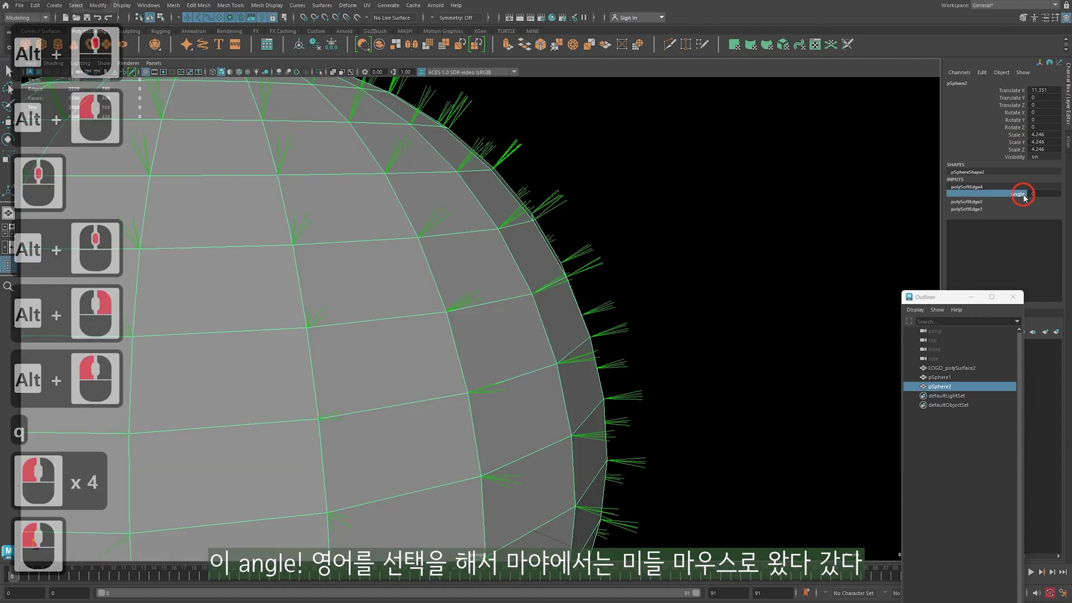
# Scrub the polySoftEdge4 angle of the right sphere up to about 90.5
pyautogui.click(1017, 194)
pyautogui.moveTo(701, 248)
pyautogui.mouseDown(button='middle')
pyautogui.moveTo(647, 236)
pyautogui.moveTo(696, 205)
pyautogui.moveTo(648, 206)
pyautogui.mouseUp(button='middle')
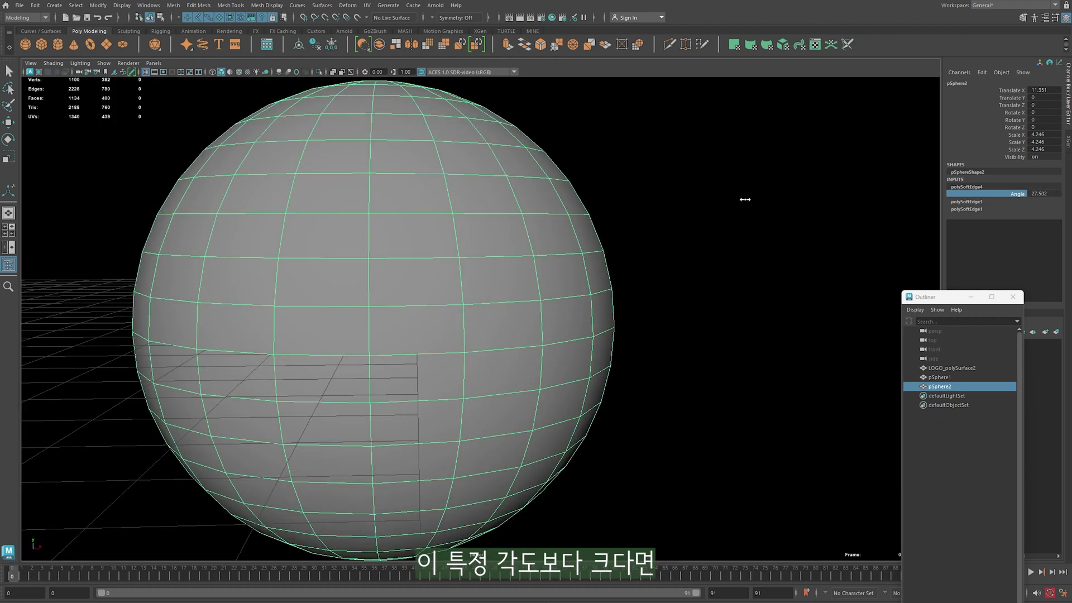
pyautogui.moveTo(744, 198); pyautogui.dragTo(763, 229, button='middle')
pyautogui.moveTo(776, 191); pyautogui.dragTo(751, 184, button='middle')
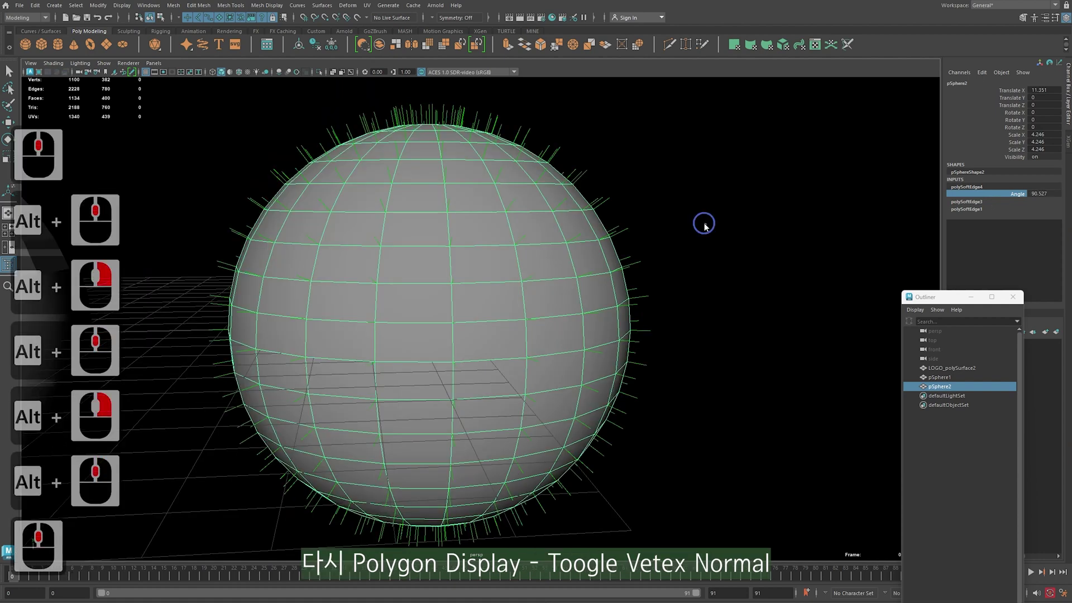
# Turn off the vertex normal display on the right sphere and lower its polySoftEdge4 angle to 0
pyautogui.keyDown('shift'); pyautogui.moveTo(701, 222); pyautogui.dragTo(832, 512, button='right'); pyautogui.keyUp('shift')
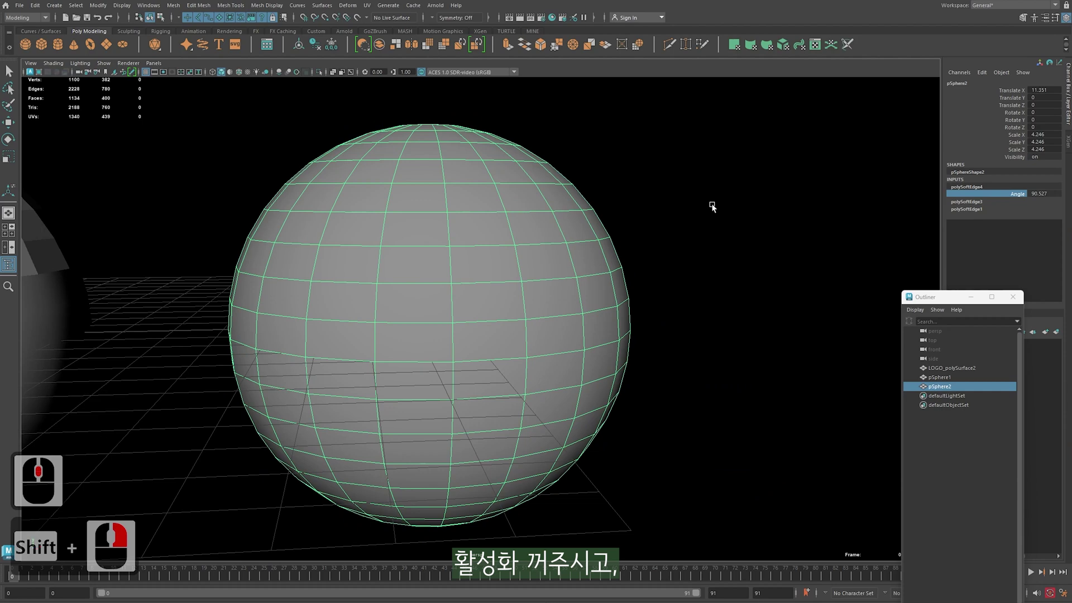
pyautogui.click(1015, 194)
pyautogui.moveTo(761, 205); pyautogui.dragTo(681, 202, button='middle')
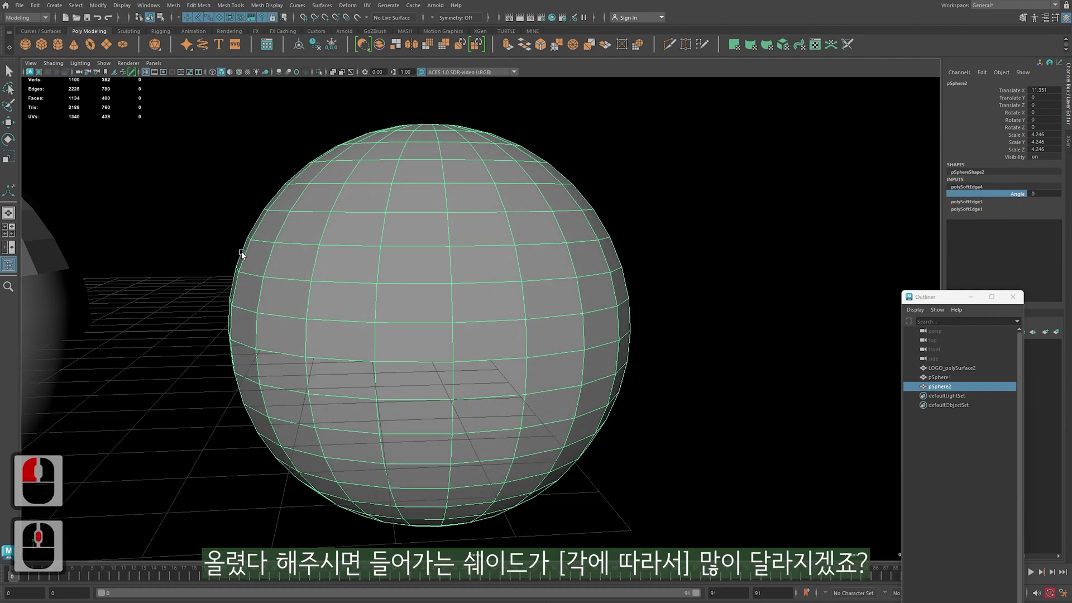
# Set the right sphere's polySoftEdge4 angle to 10
pyautogui.keyDown('alt'); pyautogui.moveTo(244, 230); pyautogui.dragTo(179, 210); pyautogui.keyUp('alt')
pyautogui.moveTo(507, 251); pyautogui.dragTo(662, 226, button='middle')
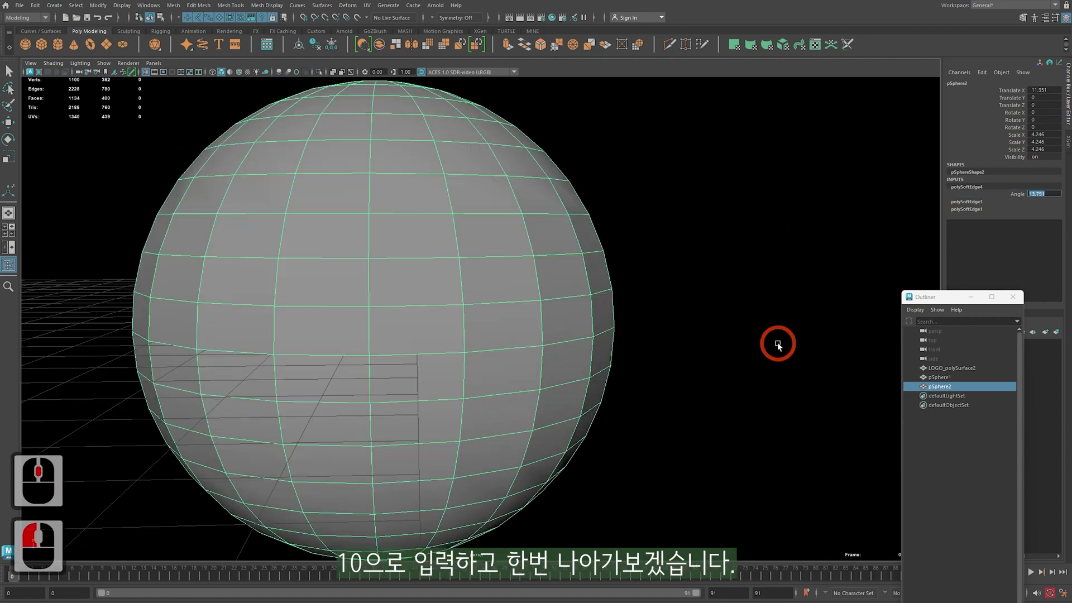
pyautogui.write('10')
pyautogui.press('Return')
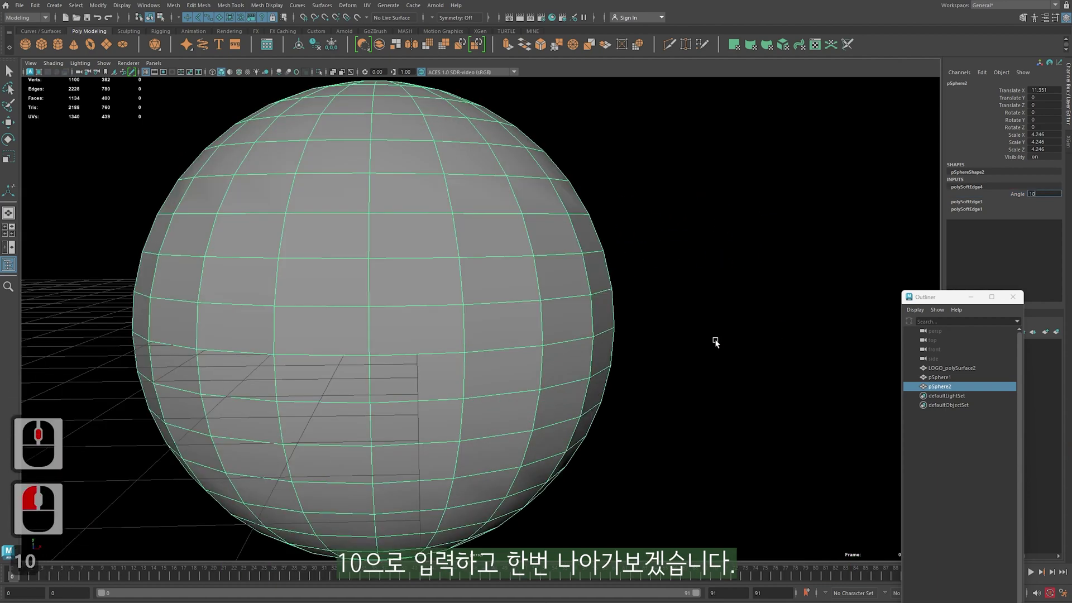
# Deselect the right sphere and examine its shading near the poles and around the middle from a level side view
pyautogui.press('q')
pyautogui.click(710, 330)
pyautogui.keyDown('alt'); pyautogui.moveTo(710, 330); pyautogui.dragTo(601, 332, button='right'); pyautogui.keyUp('alt')
pyautogui.keyDown('alt'); pyautogui.moveTo(601, 333); pyautogui.dragTo(630, 307, button='middle'); pyautogui.keyUp('alt')
pyautogui.keyDown('alt'); pyautogui.moveTo(630, 307); pyautogui.dragTo(620, 307, button='right'); pyautogui.keyUp('alt')
pyautogui.keyDown('alt'); pyautogui.moveTo(619, 307); pyautogui.dragTo(618, 288); pyautogui.keyUp('alt')
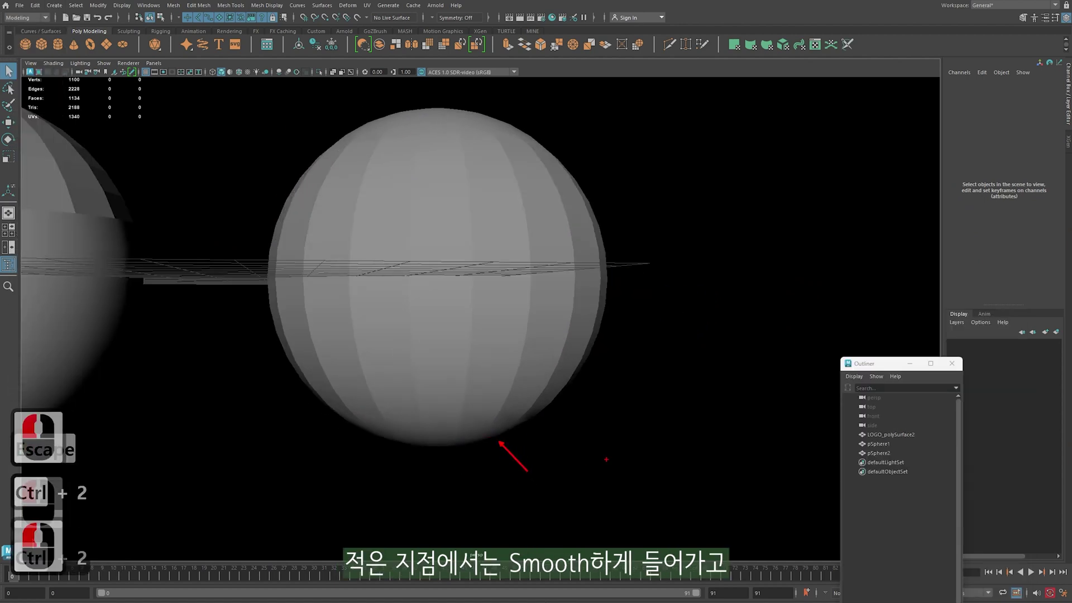
pyautogui.click(634, 319)
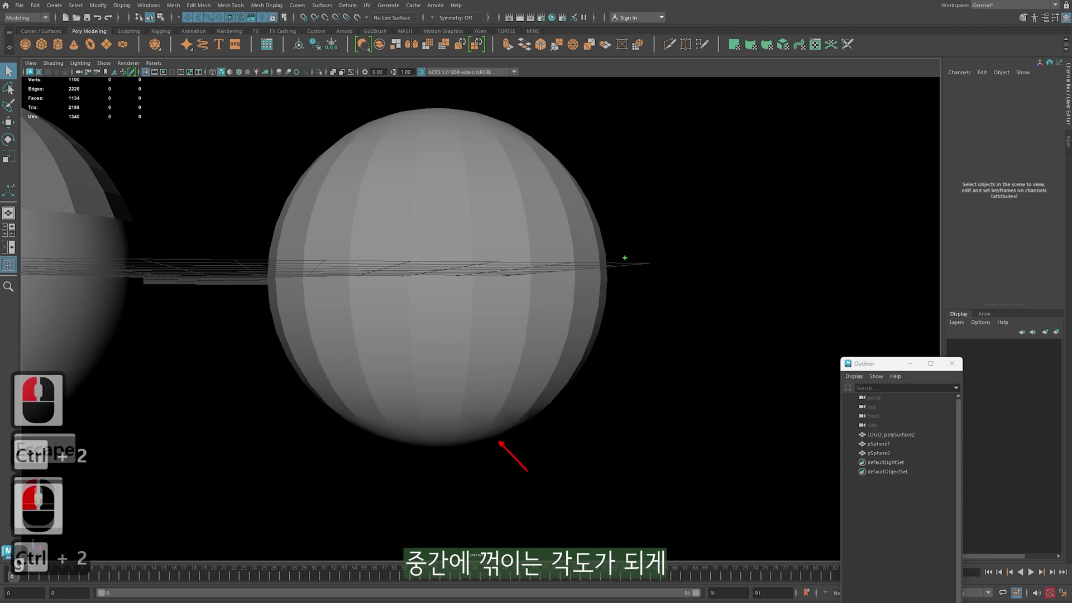
pyautogui.click(701, 332)
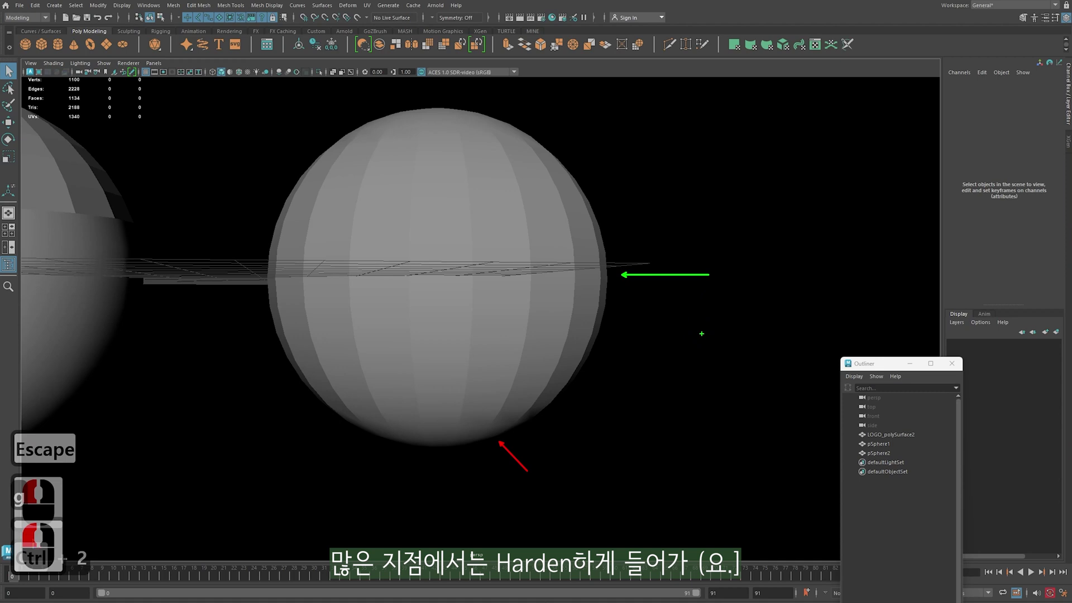
pyautogui.click(661, 290)
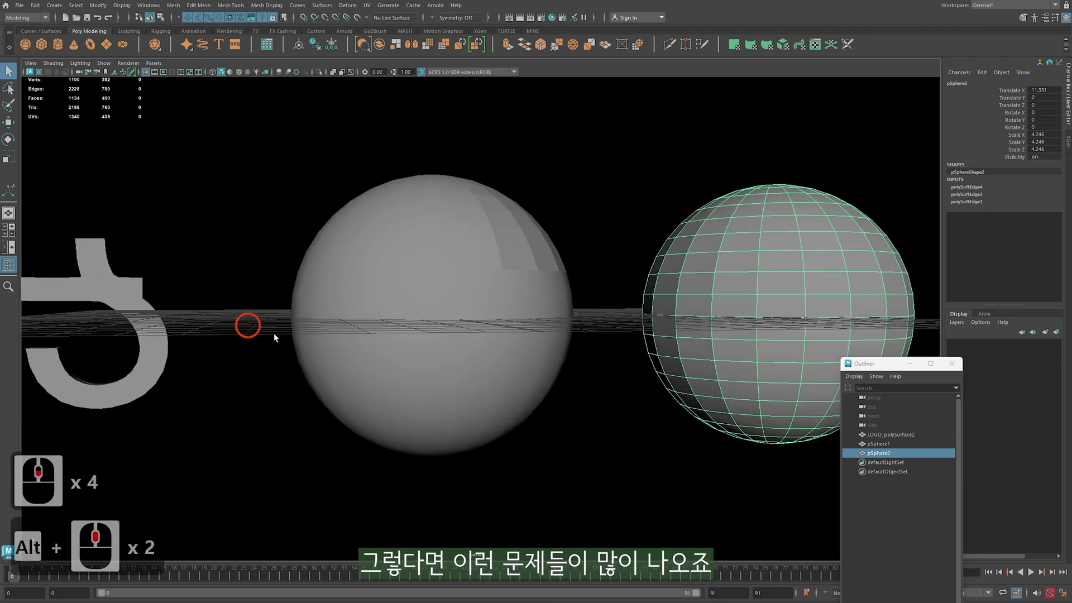
# Delete both spheres from the scene, keeping the logo mesh
pyautogui.moveTo(402, 338)
pyautogui.keyDown('alt'); pyautogui.mouseDown()
pyautogui.moveTo(425, 350)
pyautogui.moveTo(419, 326)
pyautogui.mouseUp(); pyautogui.keyUp('alt')
pyautogui.keyDown('alt'); pyautogui.moveTo(418, 327); pyautogui.dragTo(301, 340, button='middle'); pyautogui.keyUp('alt')
pyautogui.keyDown('alt'); pyautogui.moveTo(307, 311); pyautogui.dragTo(310, 309); pyautogui.keyUp('alt')
pyautogui.click(378, 384)
pyautogui.click(235, 293)
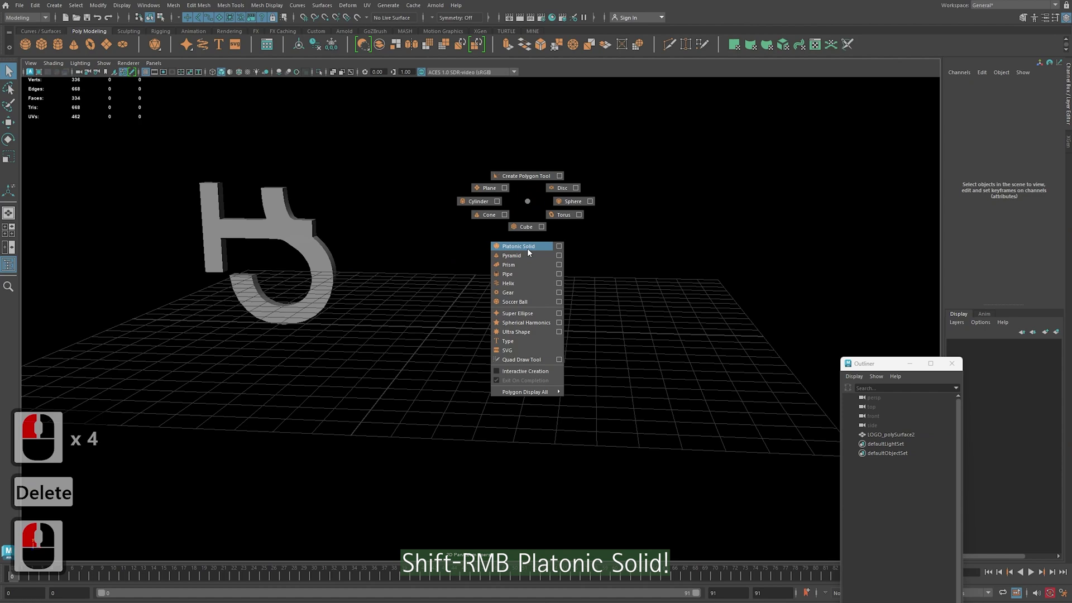
# Create a Platonic Solid at the origin, scale it uniformly to 4.616, and deselect it
pyautogui.keyDown('shift'); pyautogui.moveTo(528, 252); pyautogui.dragTo(528, 251, button='right'); pyautogui.keyUp('shift')
pyautogui.press('w')
pyautogui.press('r')
pyautogui.moveTo(434, 324); pyautogui.dragTo(574, 328)
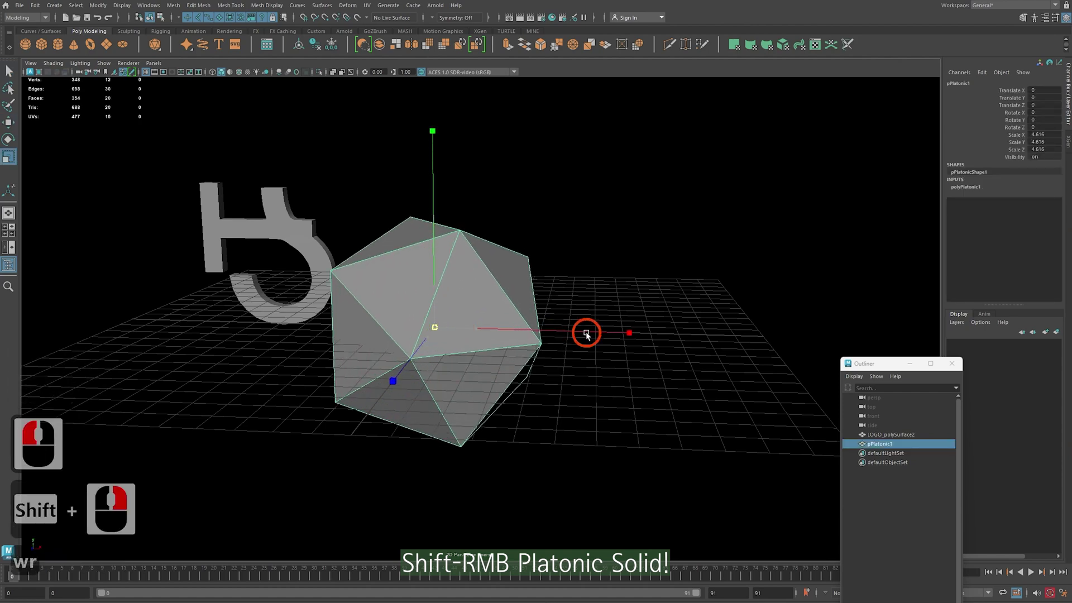
pyautogui.press('q')
pyautogui.click(593, 241)
# Select the platonic solid, apply Soften Edge to it, and view the shading from a raised angle
pyautogui.keyDown('alt'); pyautogui.moveTo(592, 240); pyautogui.dragTo(529, 246, button='right'); pyautogui.keyUp('alt')
pyautogui.keyDown('alt'); pyautogui.click(529, 246); pyautogui.keyUp('alt')
pyautogui.click(497, 271)
pyautogui.click(620, 223)
pyautogui.keyDown('alt'); pyautogui.moveTo(593, 187); pyautogui.dragTo(659, 178); pyautogui.keyUp('alt')
pyautogui.click(562, 283)
pyautogui.click(266, 5)
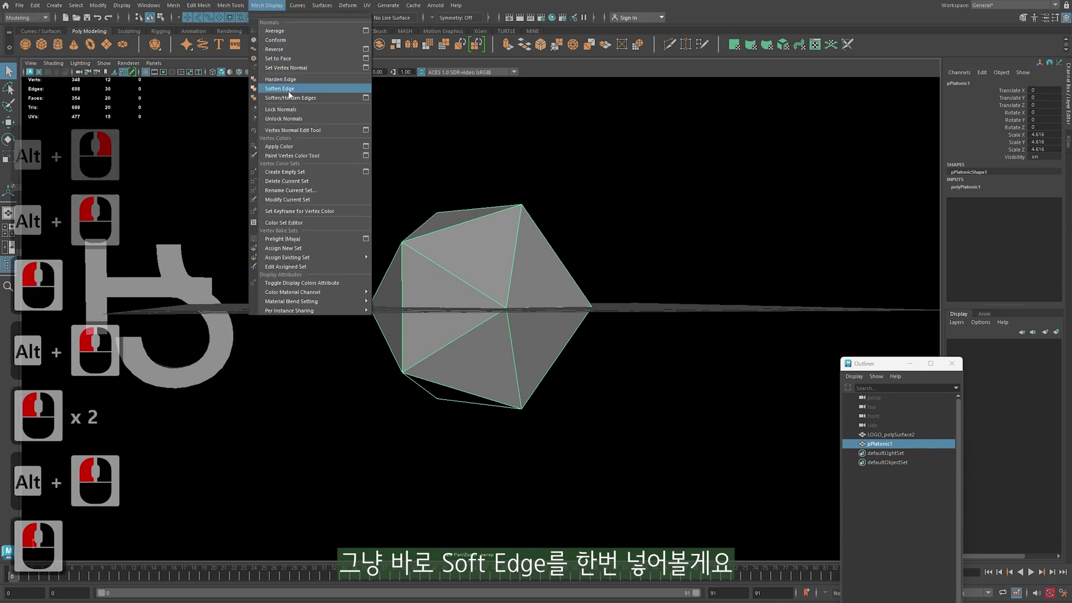
pyautogui.click(279, 88)
pyautogui.click(765, 192)
pyautogui.keyDown('alt'); pyautogui.moveTo(765, 192); pyautogui.dragTo(696, 289); pyautogui.keyUp('alt')
pyautogui.click(593, 323)
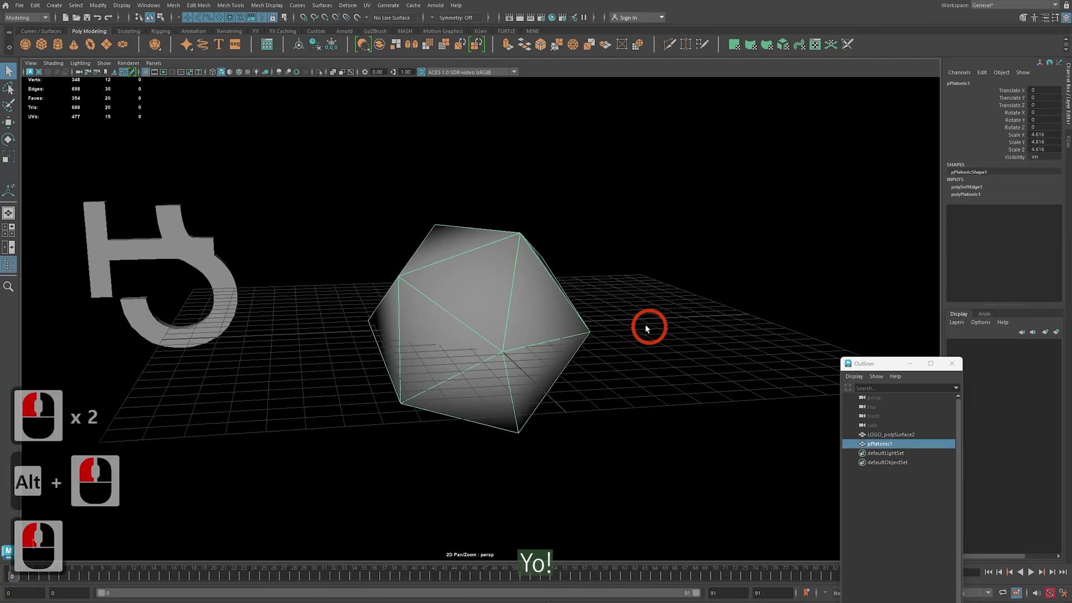
# Apply Soften Edge to the platonic solid a second time and reselect it as an object
pyautogui.keyDown('alt'); pyautogui.moveTo(645, 323); pyautogui.dragTo(677, 360, button='right'); pyautogui.keyUp('alt')
pyautogui.keyDown('alt'); pyautogui.moveTo(692, 339); pyautogui.dragTo(637, 341, button='middle'); pyautogui.keyUp('alt')
pyautogui.keyDown('alt'); pyautogui.moveTo(637, 341); pyautogui.dragTo(641, 338, button='right'); pyautogui.keyUp('alt')
pyautogui.click(443, 198)
pyautogui.moveTo(361, 151); pyautogui.dragTo(565, 230)
pyautogui.moveTo(620, 177); pyautogui.dragTo(351, 451)
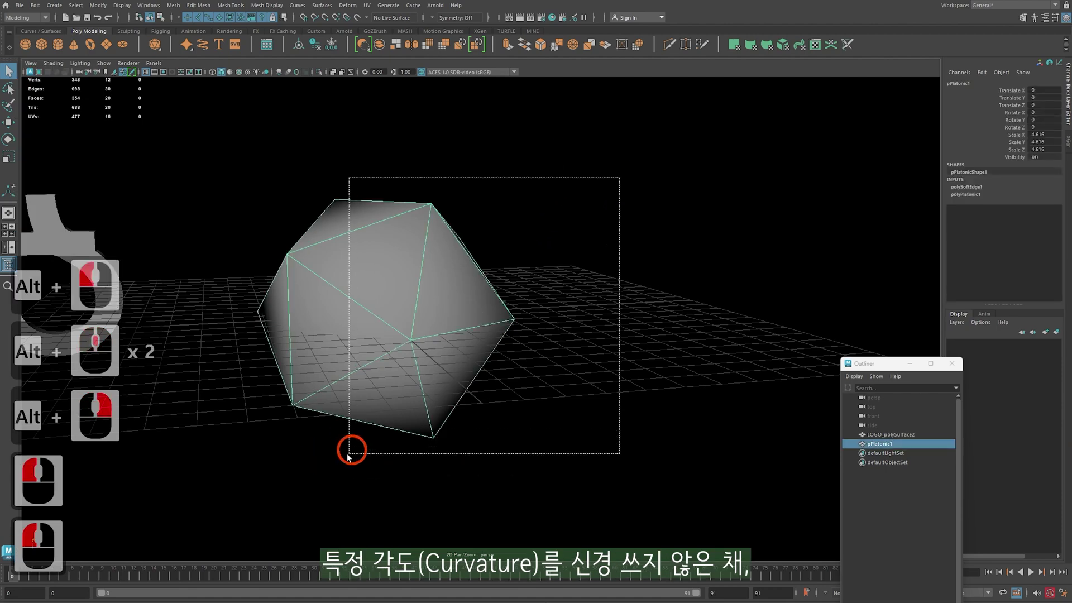
pyautogui.click(266, 5)
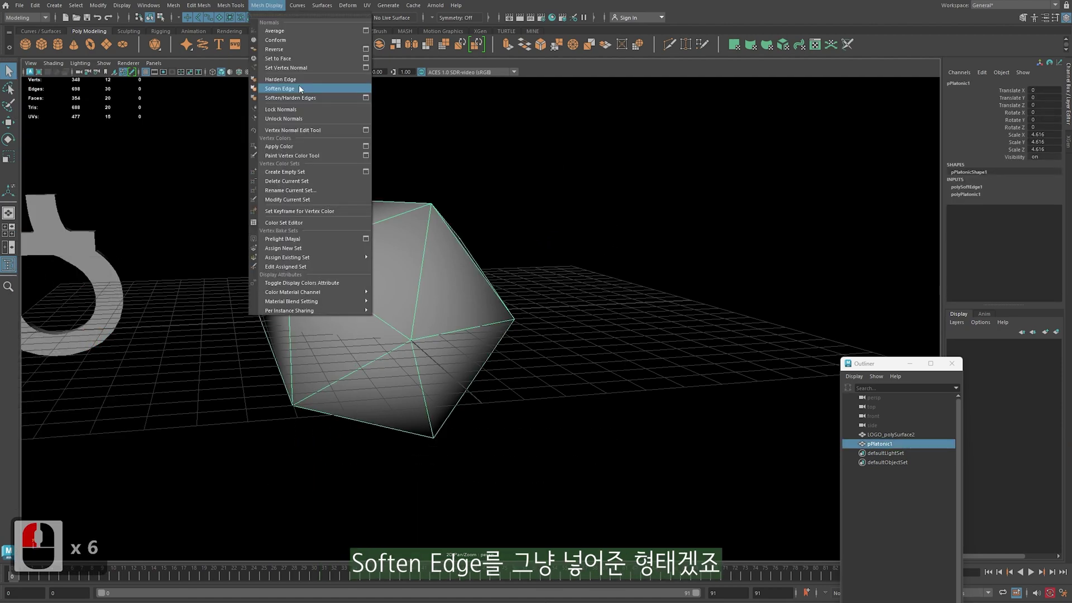
pyautogui.click(299, 88)
pyautogui.click(548, 275)
pyautogui.click(427, 359)
pyautogui.click(412, 223)
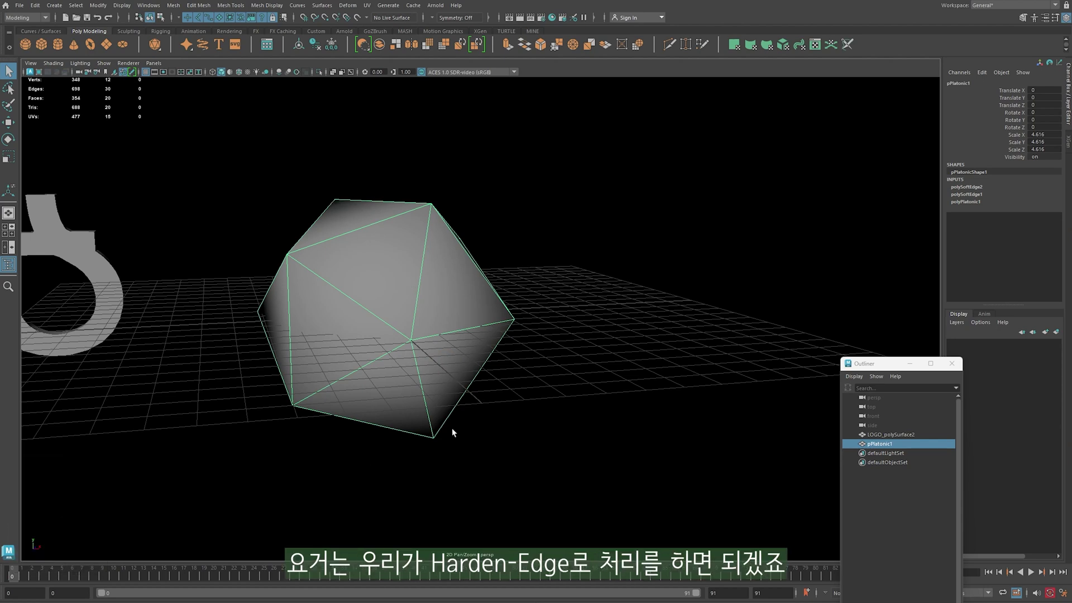
# Try Harden Edge on the platonic solid and undo it
pyautogui.click(256, 5)
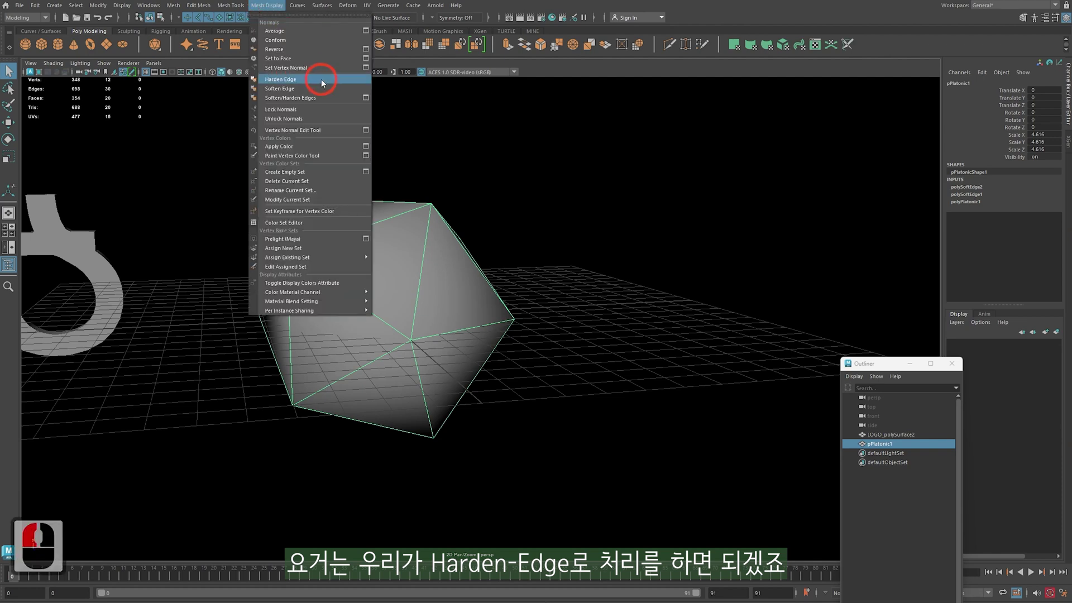
pyautogui.click(320, 79)
pyautogui.hotkey('ctrl', 'z')
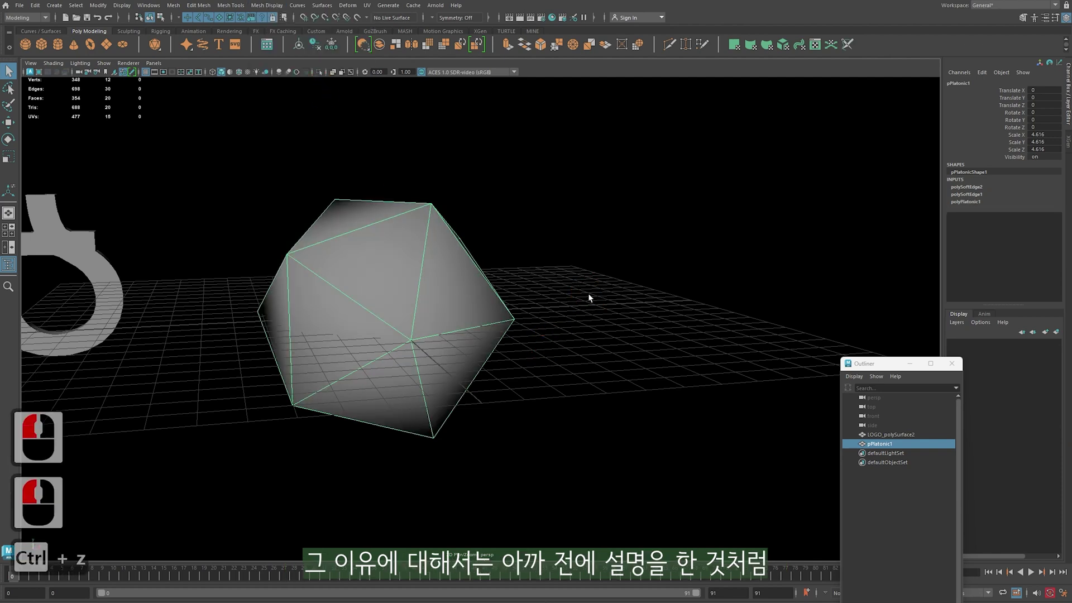
# Apply Soften/Harden Edges to the platonic solid with an angle of 16.249 and clear the selection
pyautogui.click(588, 293)
pyautogui.click(368, 251)
pyautogui.click(266, 5)
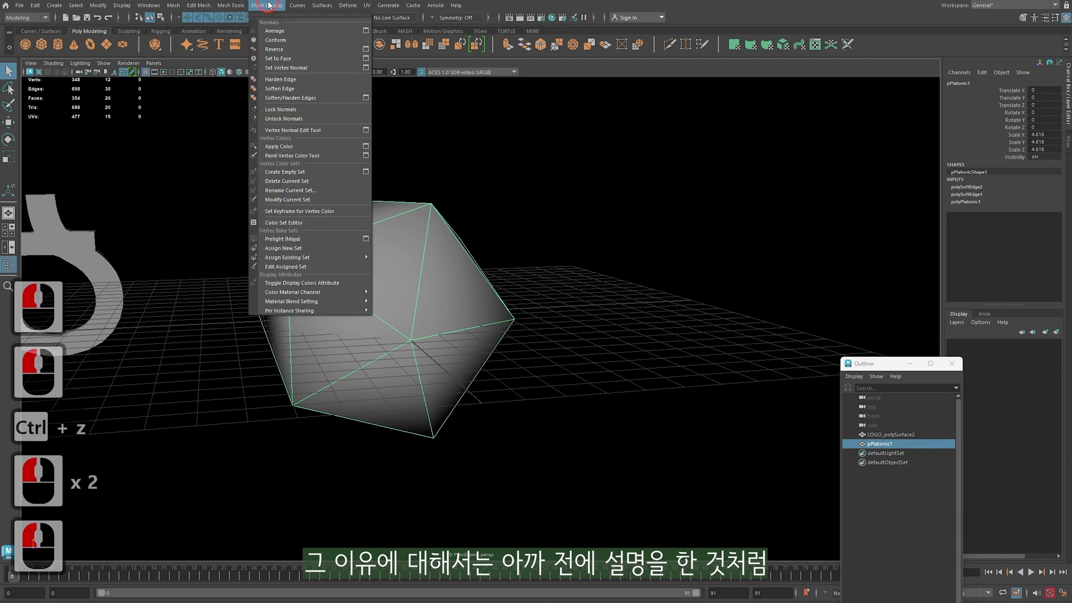
pyautogui.keyDown('shift'); pyautogui.moveTo(430, 205); pyautogui.dragTo(526, 322); pyautogui.keyUp('shift')
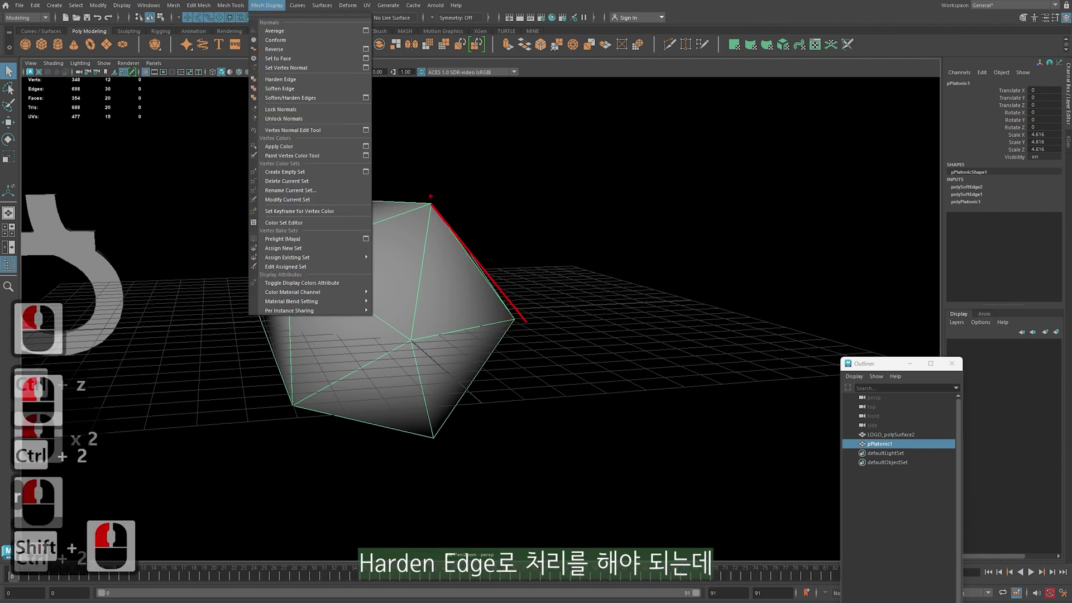
pyautogui.keyDown('shift'); pyautogui.click(380, 200); pyautogui.keyUp('shift')
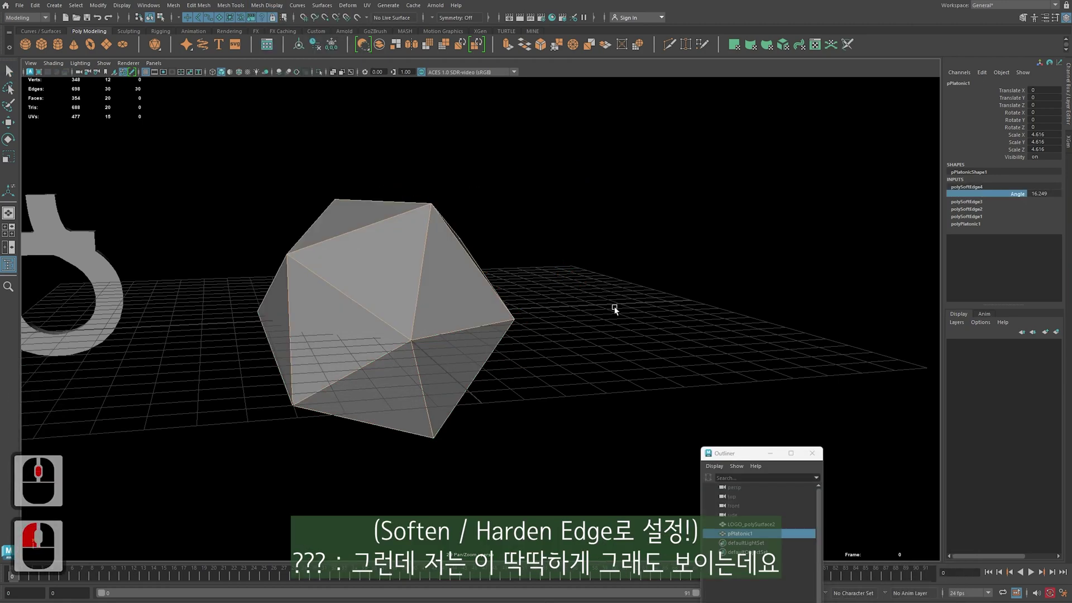
pyautogui.press('q')
pyautogui.click(496, 285)
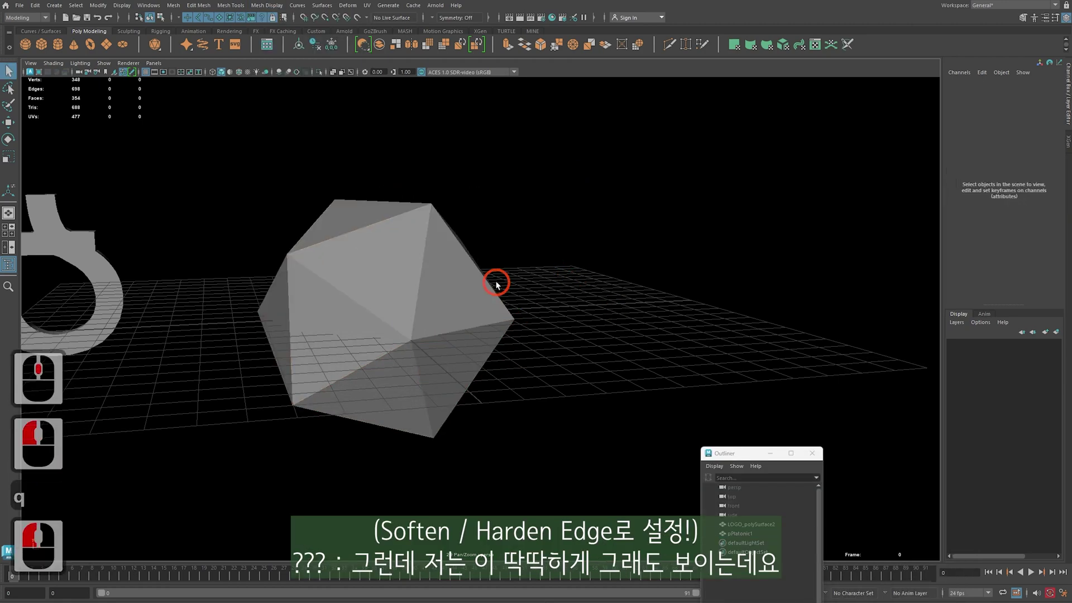
# Select the platonic solid and apply Smooth with 1 division to give it more faces
pyautogui.click(466, 269)
pyautogui.keyDown('alt'); pyautogui.moveTo(466, 268); pyautogui.dragTo(478, 270, button='middle'); pyautogui.keyUp('alt')
pyautogui.keyDown('alt'); pyautogui.moveTo(479, 270); pyautogui.dragTo(481, 269, button='right'); pyautogui.keyUp('alt')
pyautogui.keyDown('alt'); pyautogui.moveTo(480, 269); pyautogui.dragTo(491, 258); pyautogui.keyUp('alt')
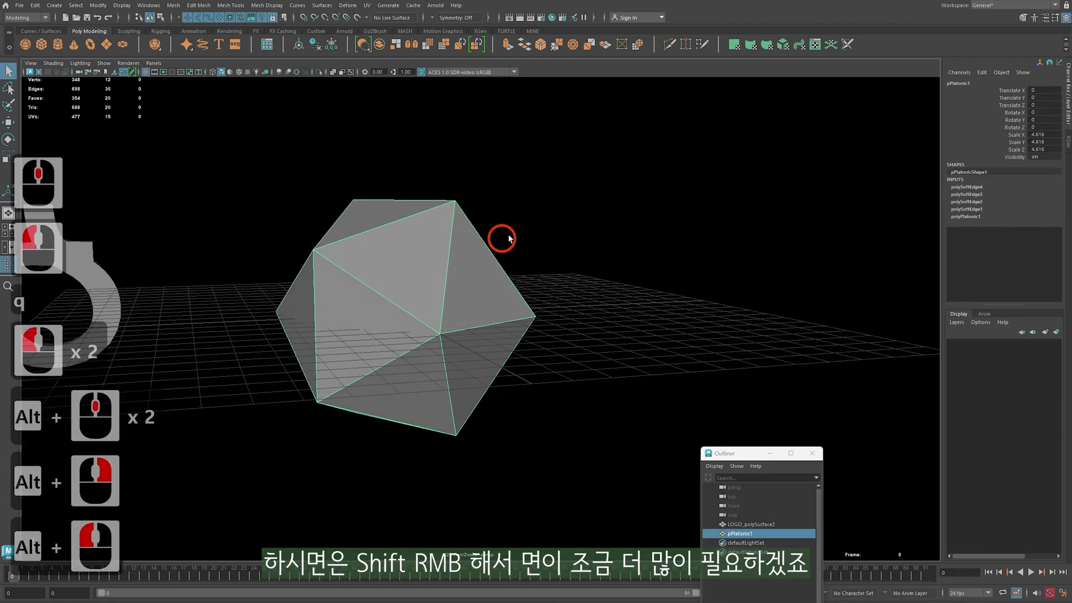
pyautogui.keyDown('shift'); pyautogui.rightClick(635, 178); pyautogui.keyUp('shift')
pyautogui.click(631, 231)
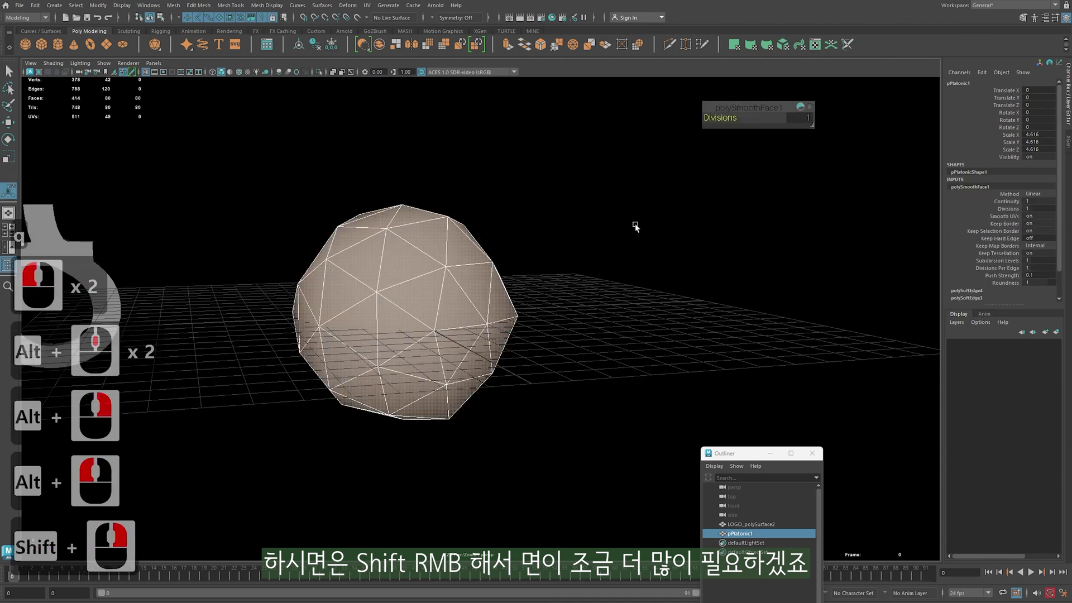
pyautogui.click(640, 308)
pyautogui.press('1')
pyautogui.click(653, 278)
pyautogui.click(652, 277)
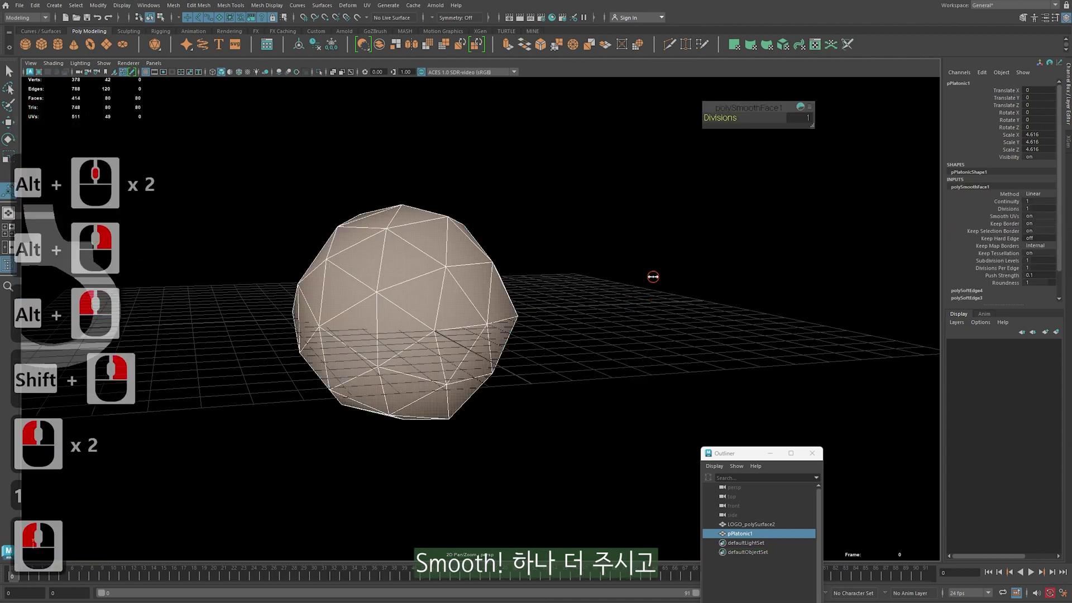
# Deselect and reselect the platonic solid, turn on its smooth mesh preview, and clear the selection
pyautogui.press('q')
pyautogui.click(653, 278)
pyautogui.keyDown('alt'); pyautogui.moveTo(653, 278); pyautogui.dragTo(651, 301); pyautogui.keyUp('alt')
pyautogui.keyDown('alt'); pyautogui.moveTo(625, 262); pyautogui.dragTo(658, 274, button='middle'); pyautogui.keyUp('alt')
pyautogui.moveTo(614, 270)
pyautogui.keyDown('alt'); pyautogui.mouseDown(button='right')
pyautogui.moveTo(625, 271)
pyautogui.moveTo(603, 274)
pyautogui.mouseUp(button='right'); pyautogui.keyUp('alt')
pyautogui.keyDown('alt'); pyautogui.moveTo(592, 290); pyautogui.dragTo(586, 282); pyautogui.keyUp('alt')
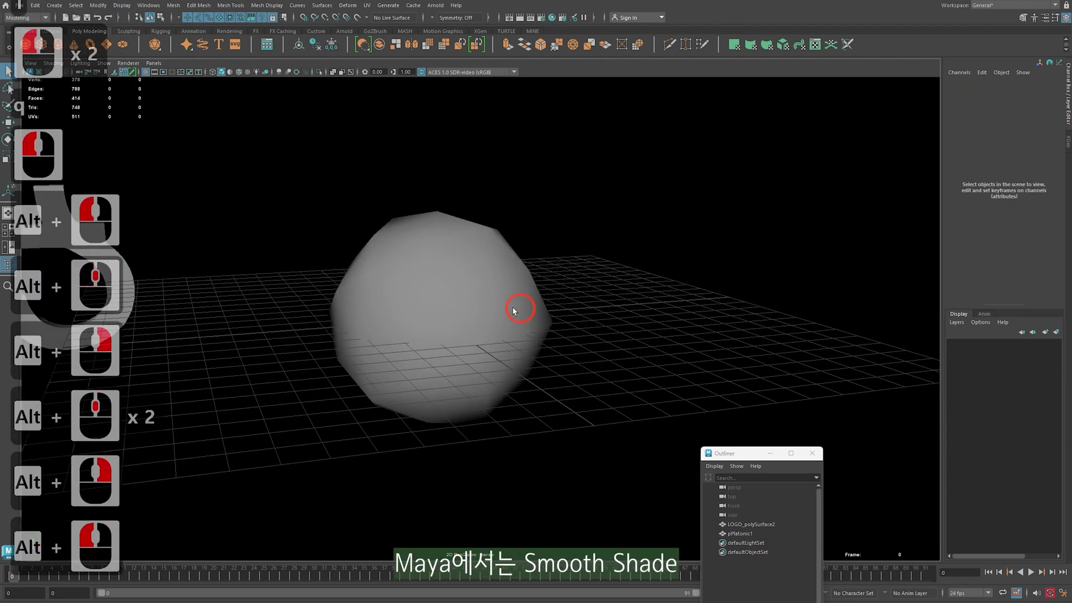
pyautogui.click(521, 310)
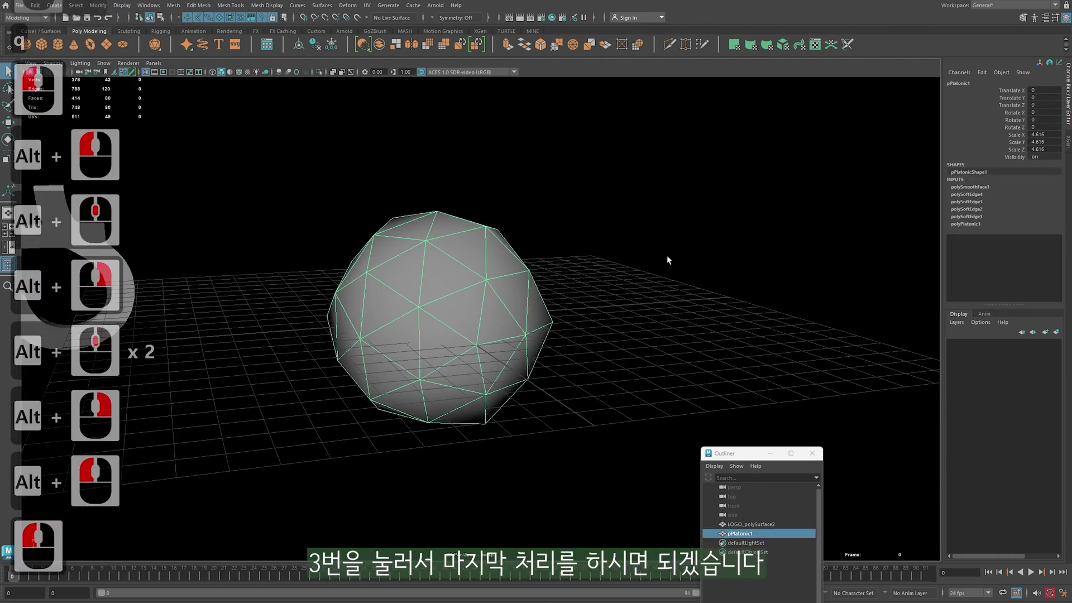
pyautogui.press('3')
pyautogui.click(660, 335)
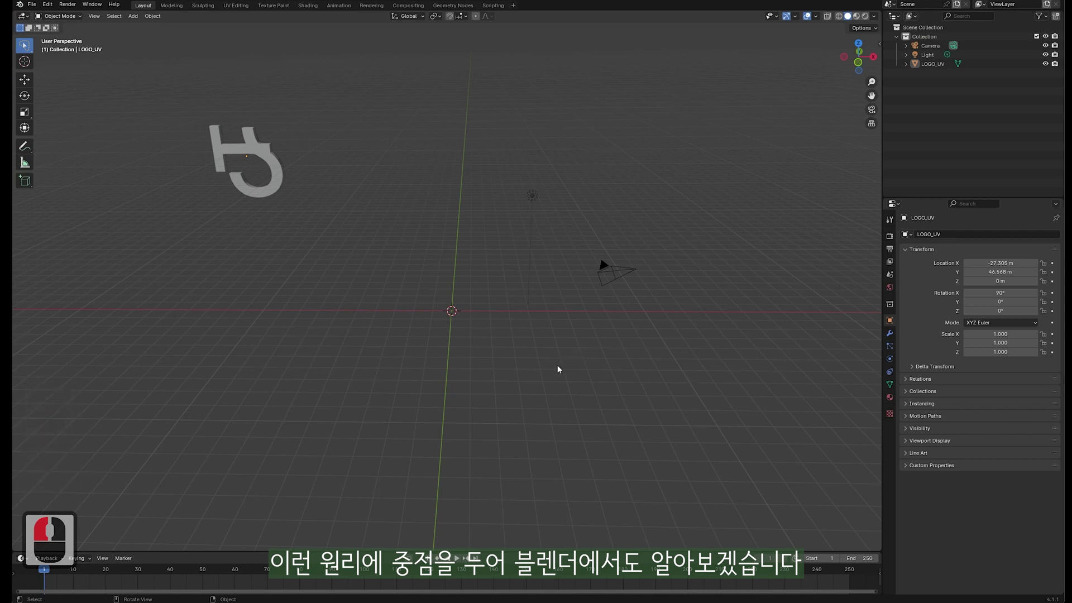
# Switch to Blender and add a UV sphere at the world origin
pyautogui.moveTo(554, 340); pyautogui.dragTo(557, 335, button='middle')
pyautogui.hotkey('shift', 'a')
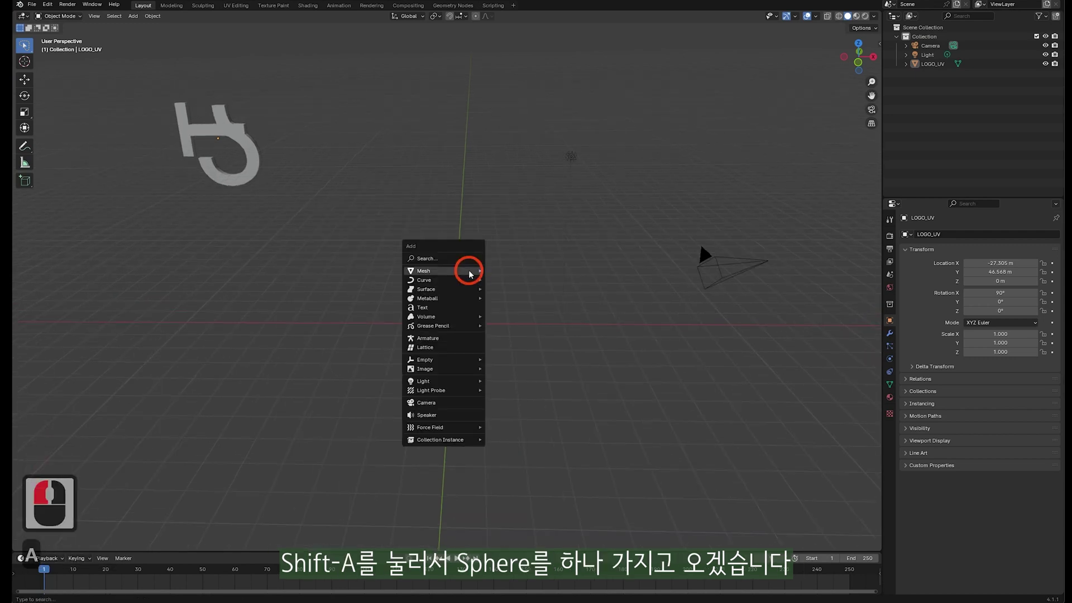
pyautogui.moveTo(471, 271)
pyautogui.click(512, 298)
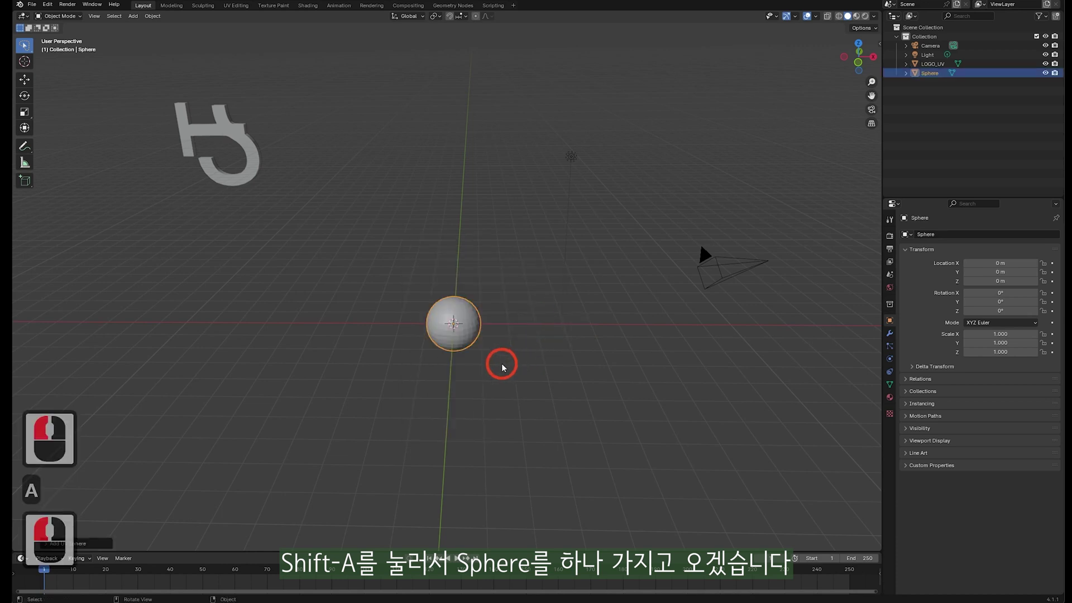
# Apply Shade Smooth to the UV sphere
pyautogui.moveTo(502, 364); pyautogui.dragTo(508, 362, button='middle')
pyautogui.scroll(10, 508, 362)
pyautogui.keyDown('shift'); pyautogui.moveTo(517, 251); pyautogui.dragTo(605, 333, button='middle'); pyautogui.keyUp('shift')
pyautogui.scroll(3, 568, 358)
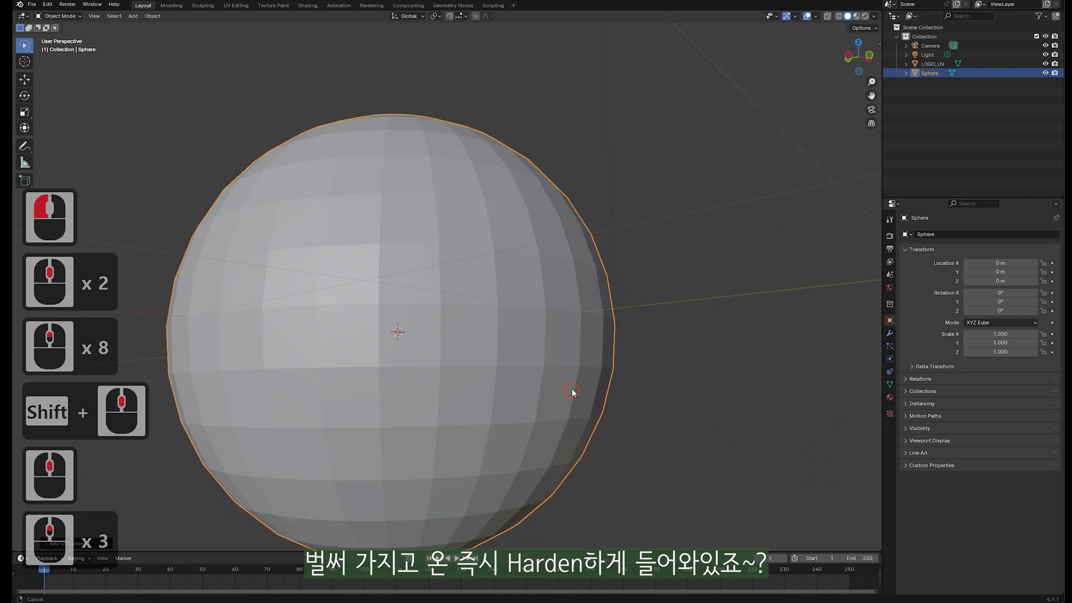
pyautogui.keyDown('shift'); pyautogui.moveTo(284, 284); pyautogui.dragTo(301, 253, button='middle'); pyautogui.keyUp('shift')
pyautogui.scroll(-1, 724, 265)
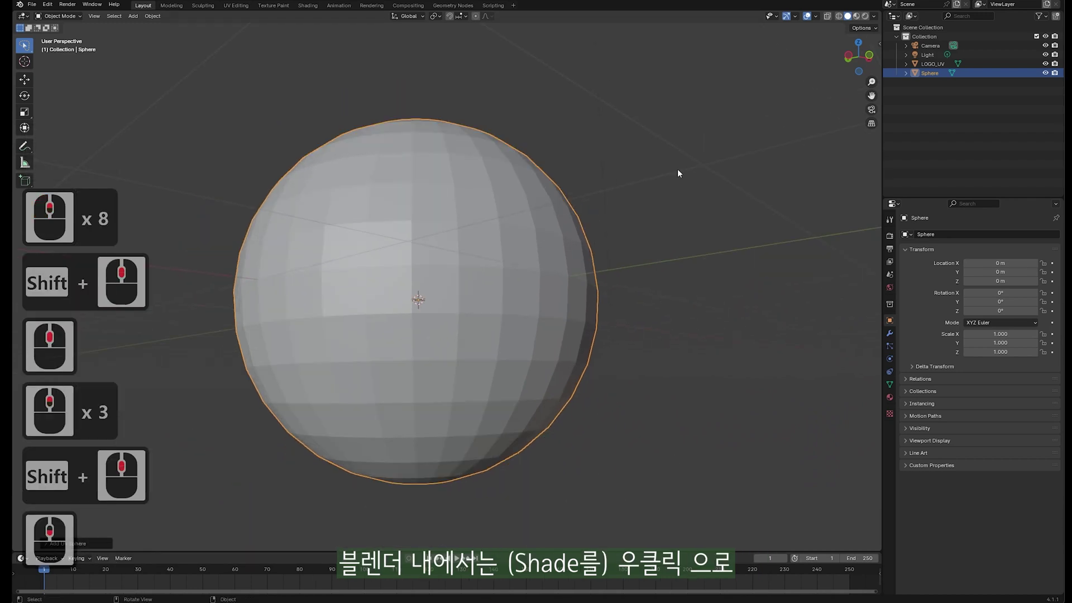
pyautogui.rightClick(678, 171)
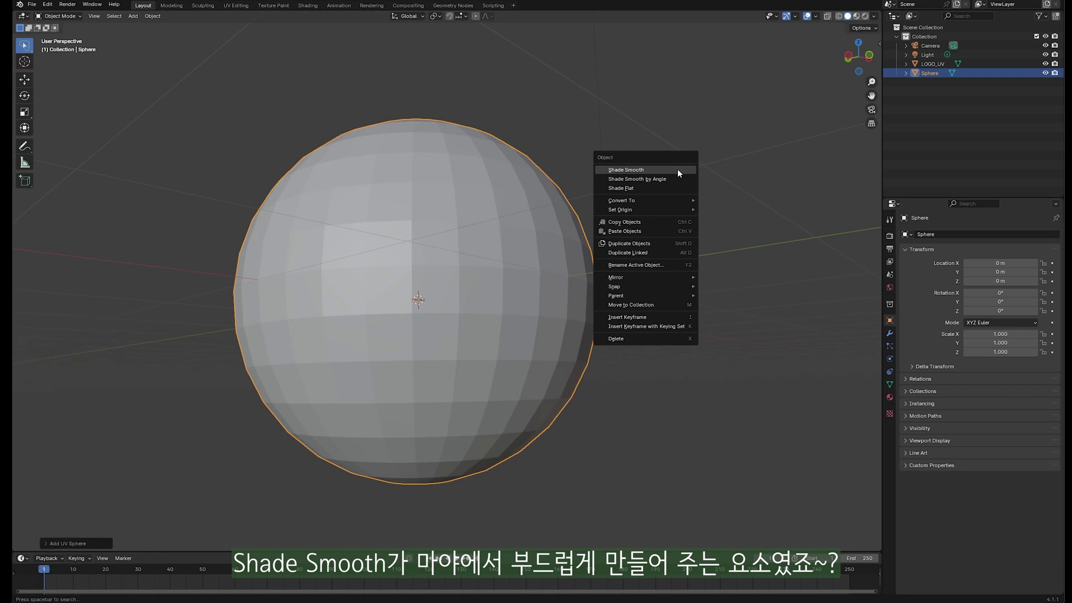
pyautogui.click(677, 168)
# Apply Shade Flat to the sphere to give it hard, faceted shading
pyautogui.moveTo(632, 238); pyautogui.dragTo(160, 205, button='middle')
pyautogui.scroll(-2, 229, 242)
pyautogui.keyDown('shift'); pyautogui.moveTo(228, 254); pyautogui.dragTo(609, 275, button='middle'); pyautogui.keyUp('shift')
pyautogui.rightClick(676, 193)
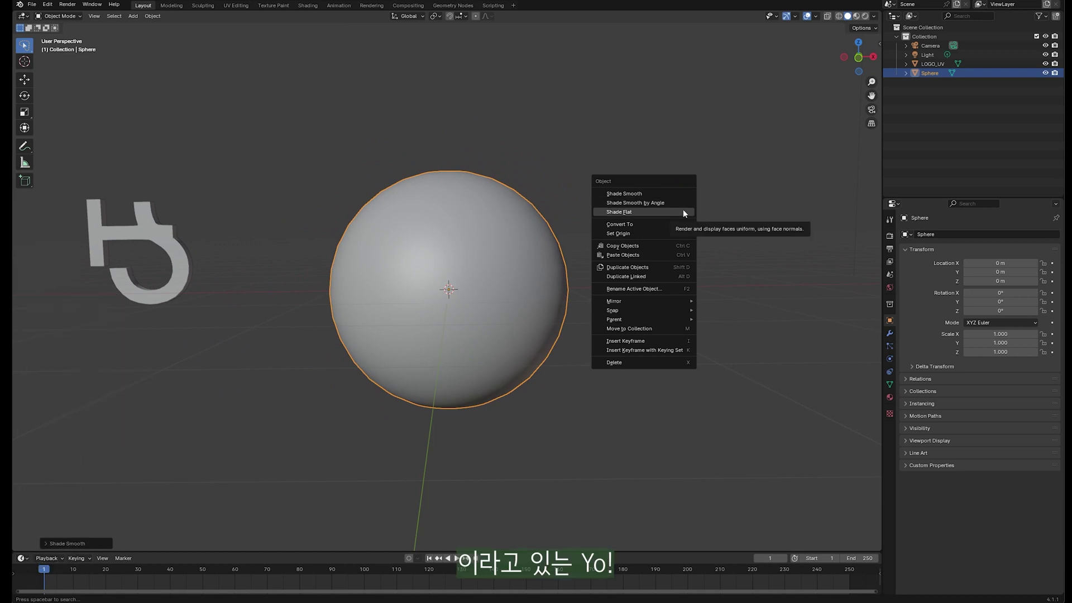
pyautogui.click(682, 211)
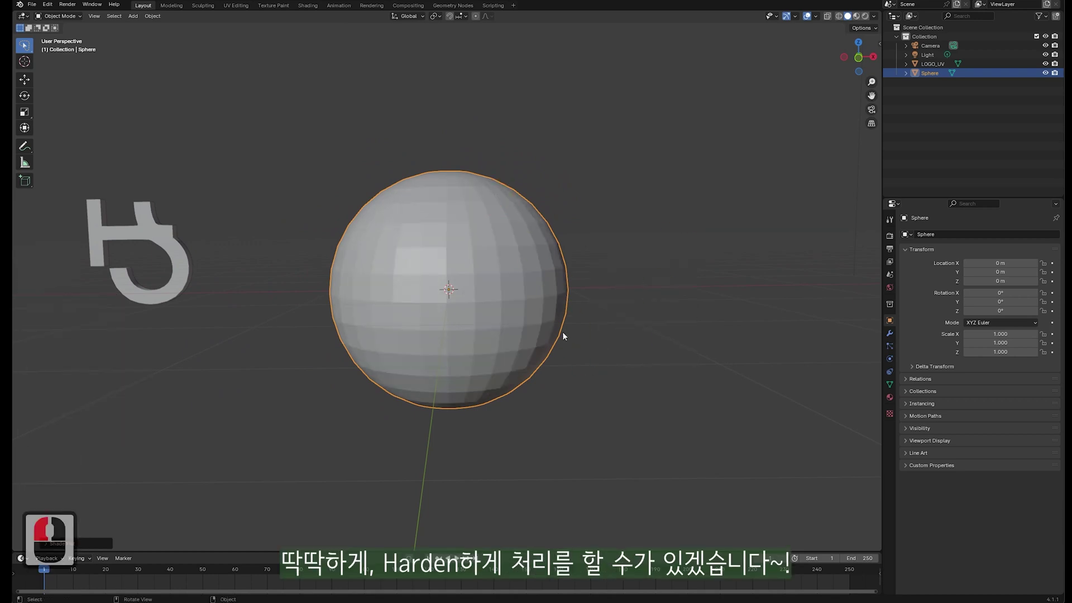
# Reselect the sphere and apply Shade Smooth by Angle to it
pyautogui.click(646, 420)
pyautogui.moveTo(645, 420); pyautogui.dragTo(593, 309, button='middle')
pyautogui.click(689, 398)
pyautogui.click(562, 290)
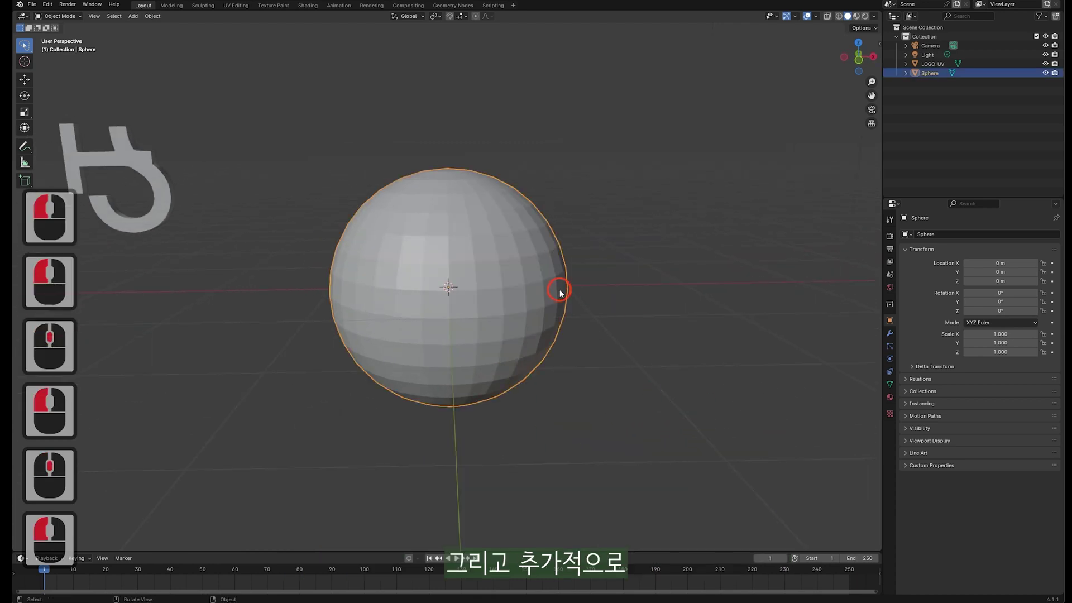
pyautogui.rightClick(625, 141)
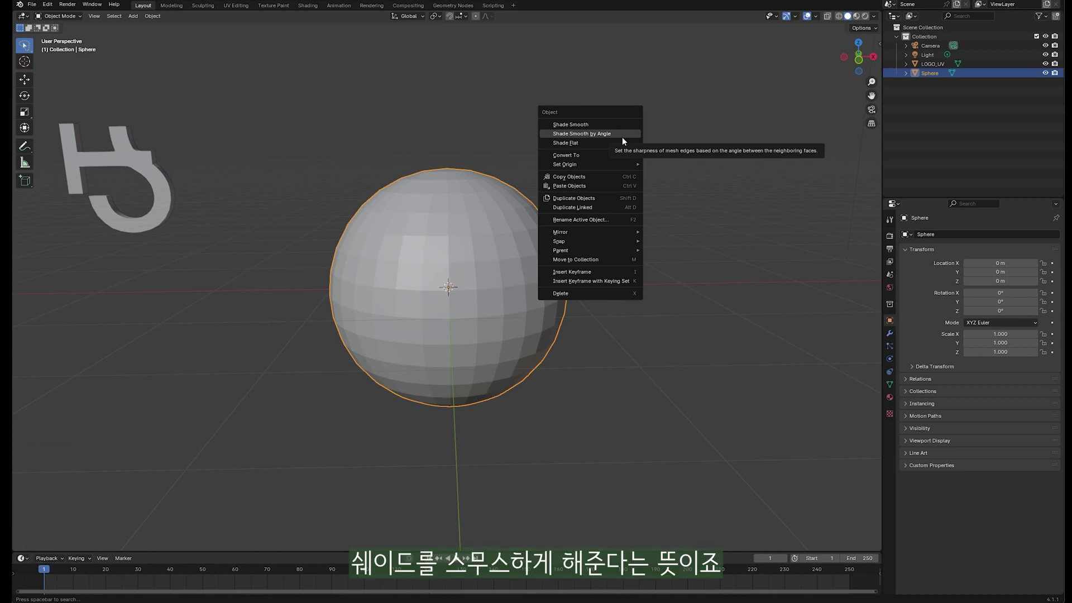
pyautogui.click(622, 140)
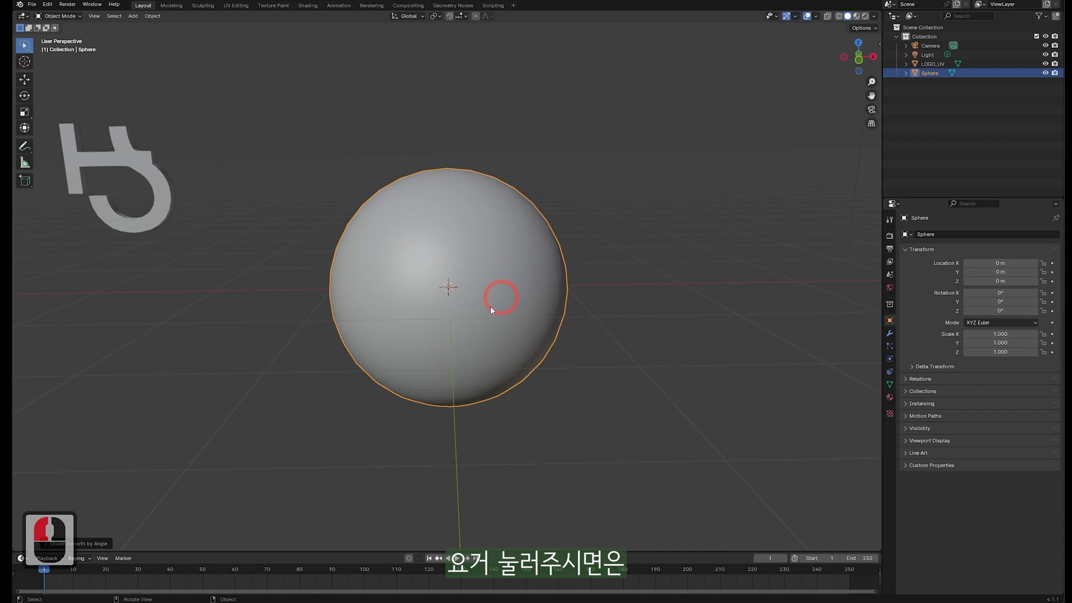
# Expand the Shade Smooth by Angle settings, lower the angle to 0° and raise it to 10.4°
pyautogui.click(101, 543)
pyautogui.click(143, 530)
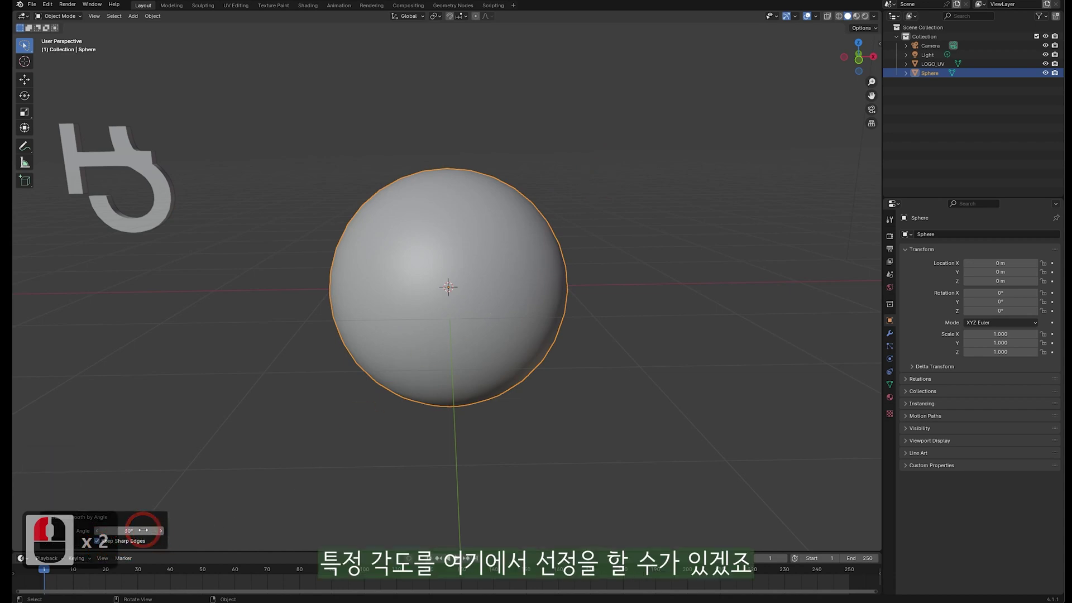
pyautogui.click(143, 530)
pyautogui.moveTo(138, 530); pyautogui.dragTo(96, 530)
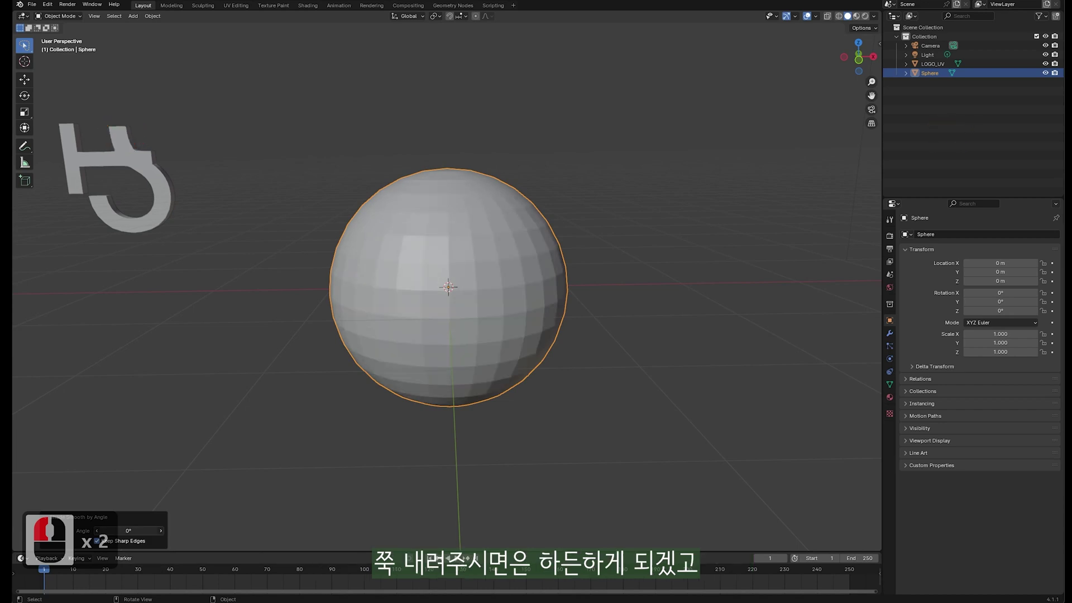
pyautogui.moveTo(97, 530); pyautogui.dragTo(160, 530)
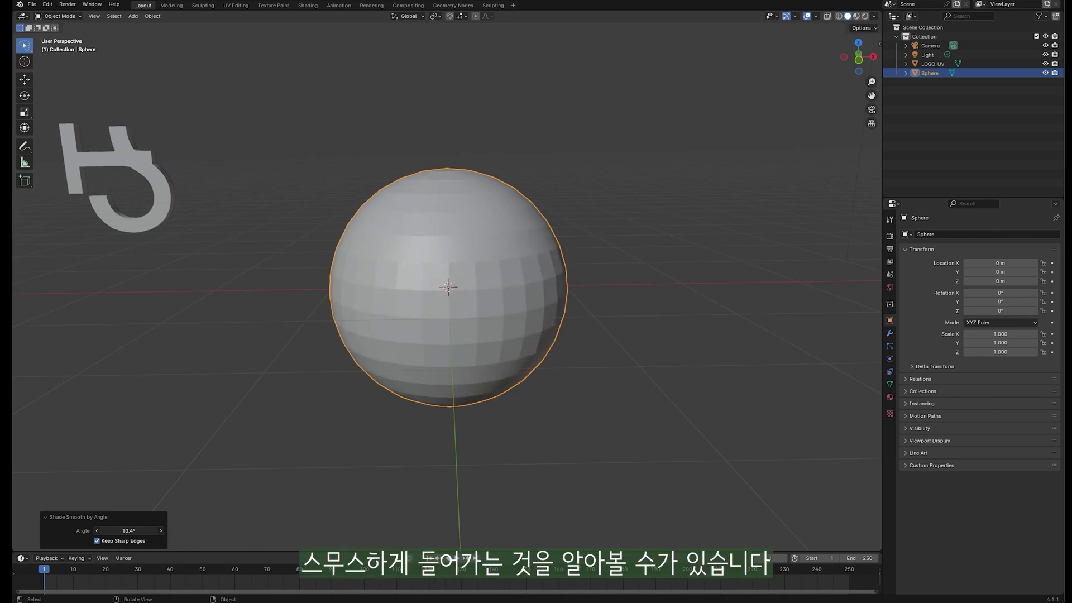
# Fine-tune the sphere's smoothing angle to 9.4° and examine the shading from other sides
pyautogui.moveTo(129, 531); pyautogui.dragTo(126, 531)
pyautogui.moveTo(780, 347); pyautogui.dragTo(697, 324, button='middle')
pyautogui.moveTo(637, 307); pyautogui.dragTo(584, 253, button='middle')
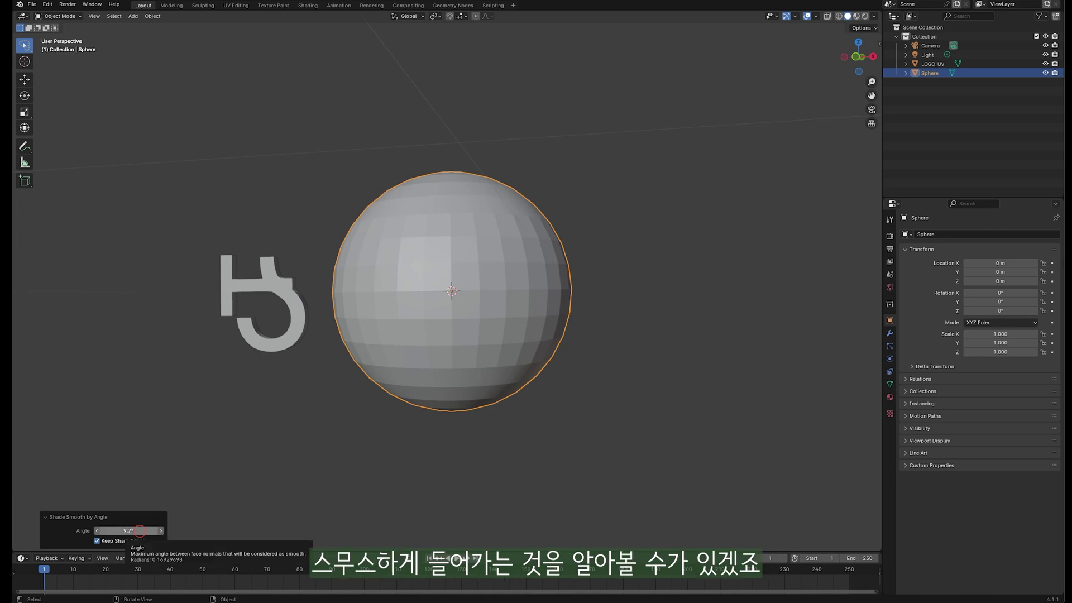
pyautogui.moveTo(129, 531); pyautogui.dragTo(132, 530)
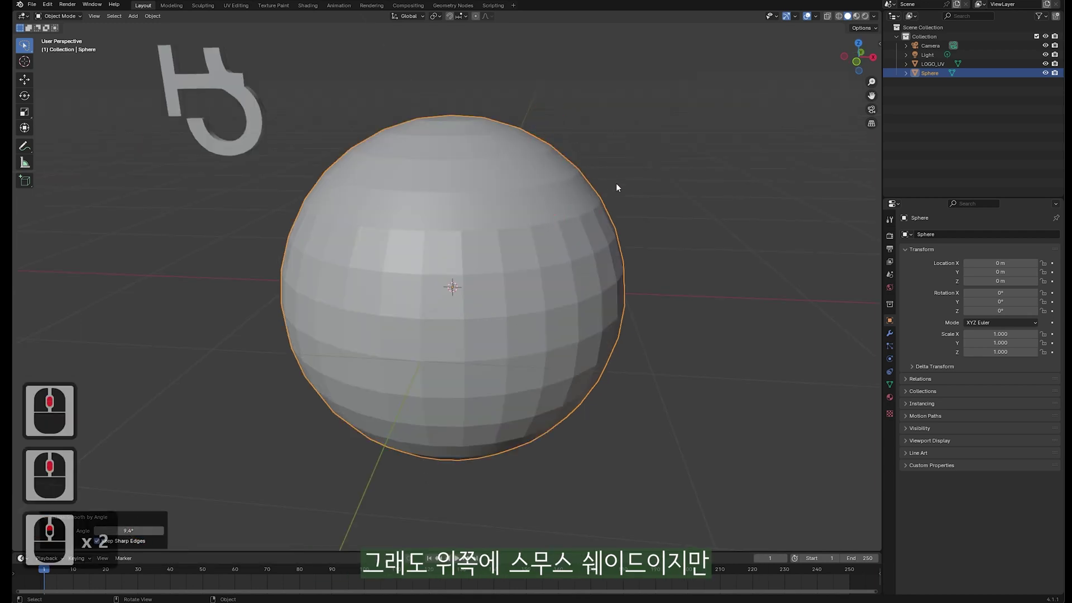
pyautogui.moveTo(615, 183); pyautogui.dragTo(352, 171, button='middle')
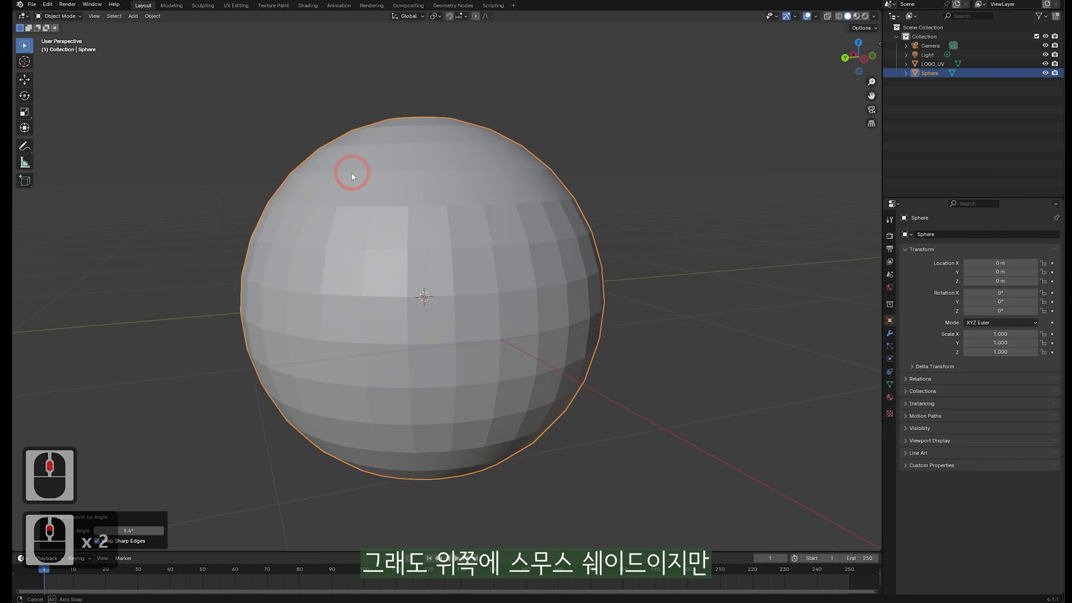
# Add a Subdivision Surface modifier to the sphere
pyautogui.rightClick(698, 126)
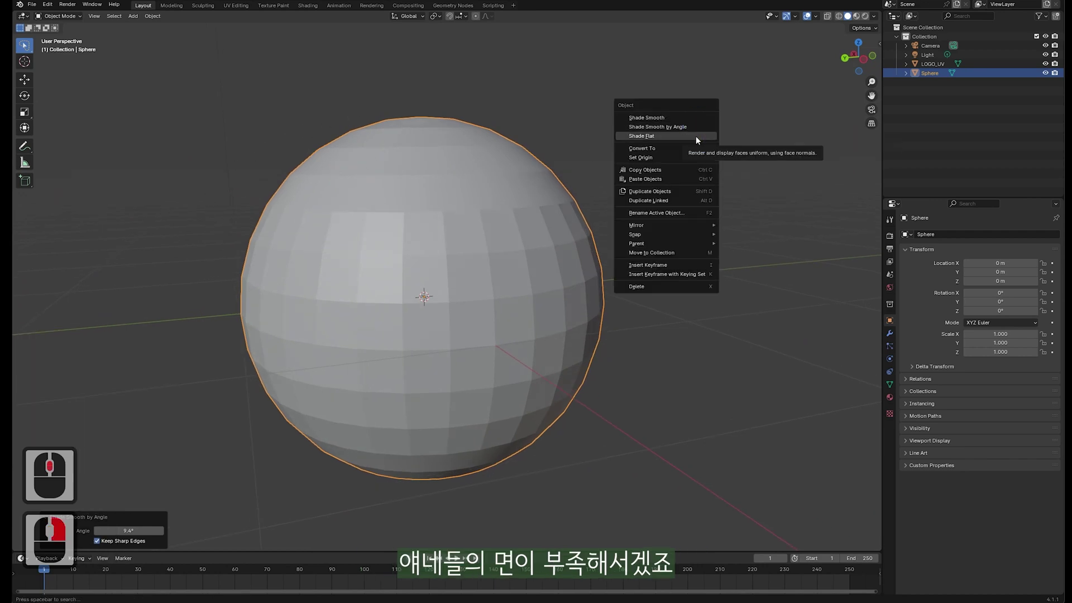
pyautogui.click(815, 127)
pyautogui.click(560, 209)
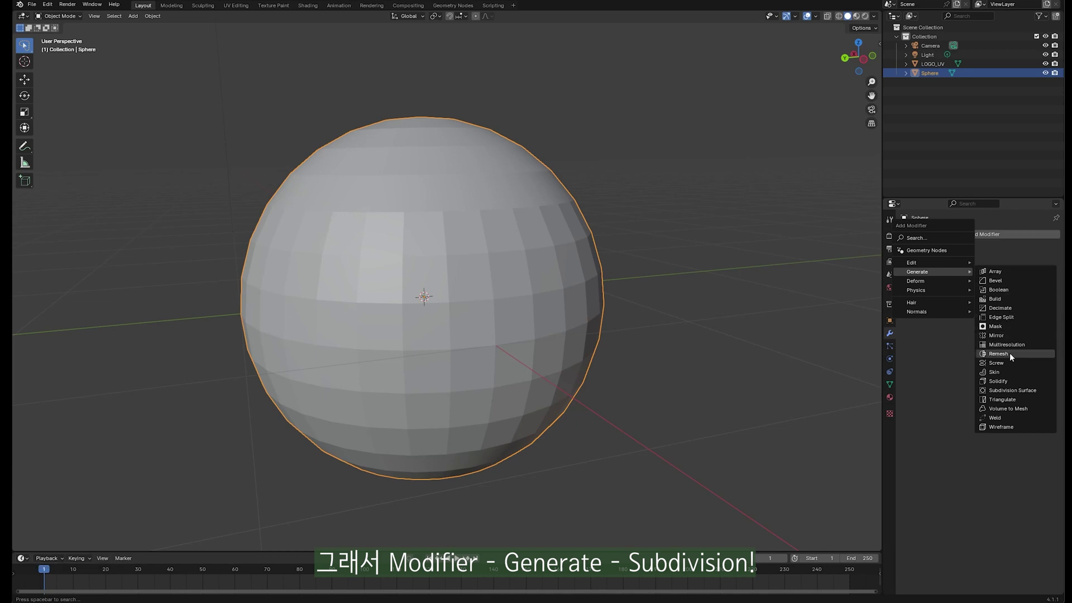
pyautogui.click(1009, 390)
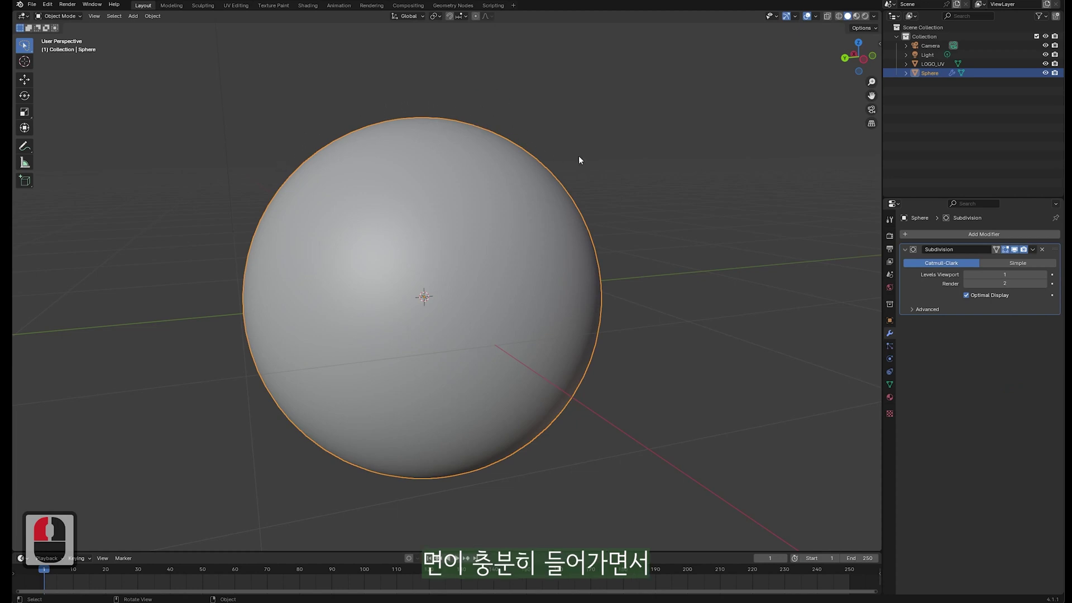
pyautogui.moveTo(659, 116); pyautogui.dragTo(517, 118, button='middle')
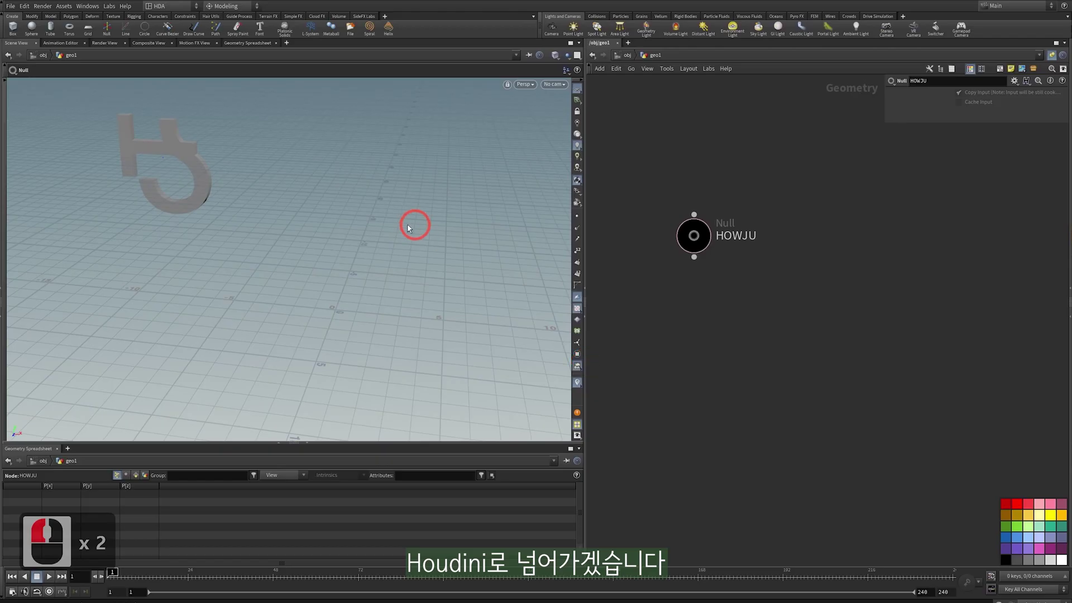
# Switch to Houdini, create a Sphere node and place it below the HOWJU null node
pyautogui.press('Tab')
pyautogui.write('sphere')
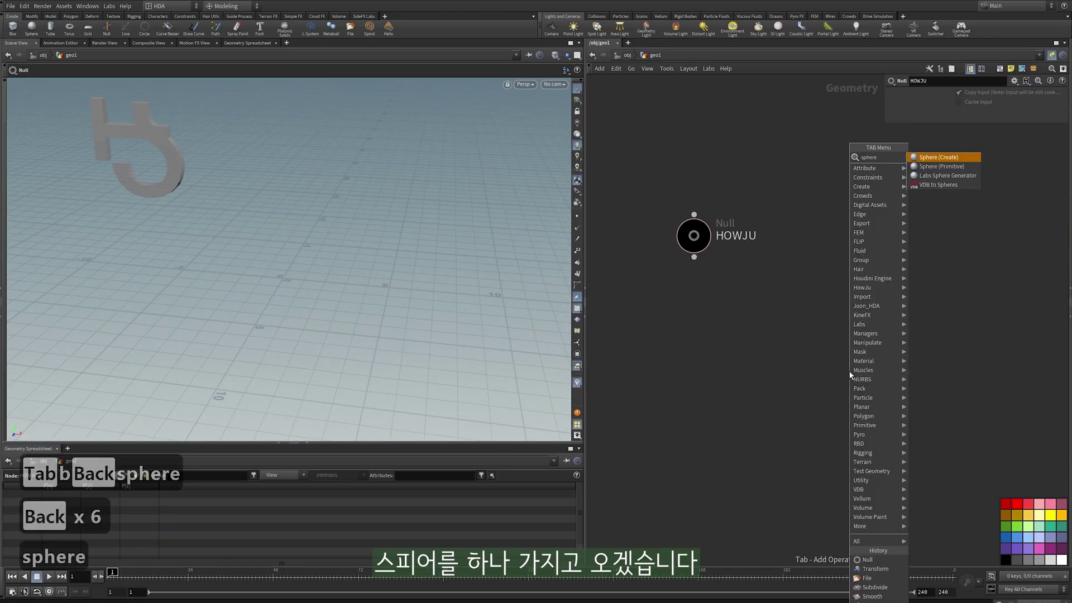
pyautogui.press('Return')
pyautogui.press('Return')
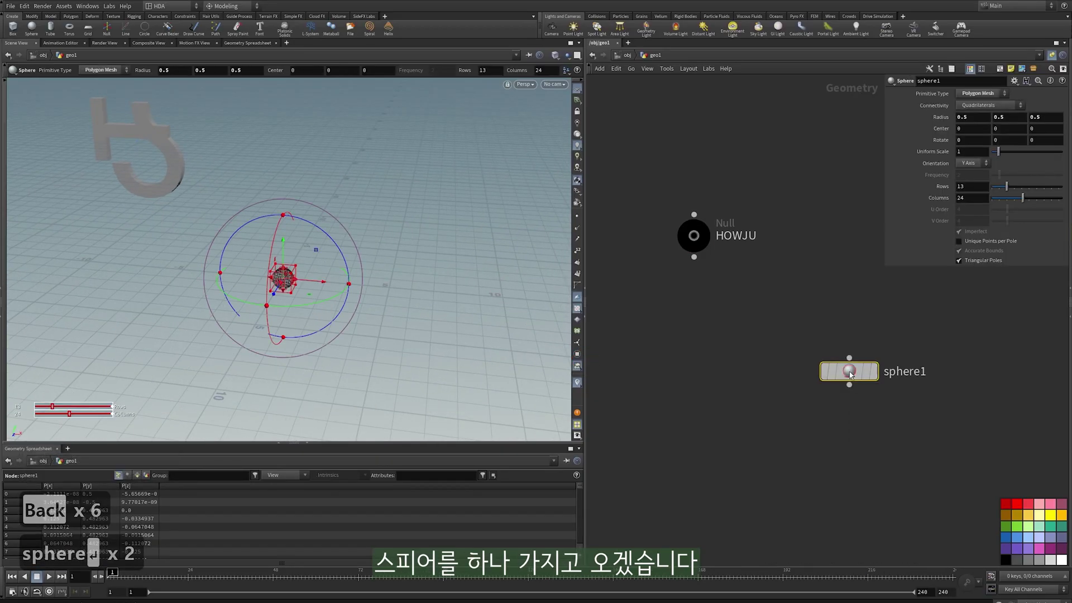
pyautogui.moveTo(849, 373); pyautogui.dragTo(691, 320)
pyautogui.click(797, 433)
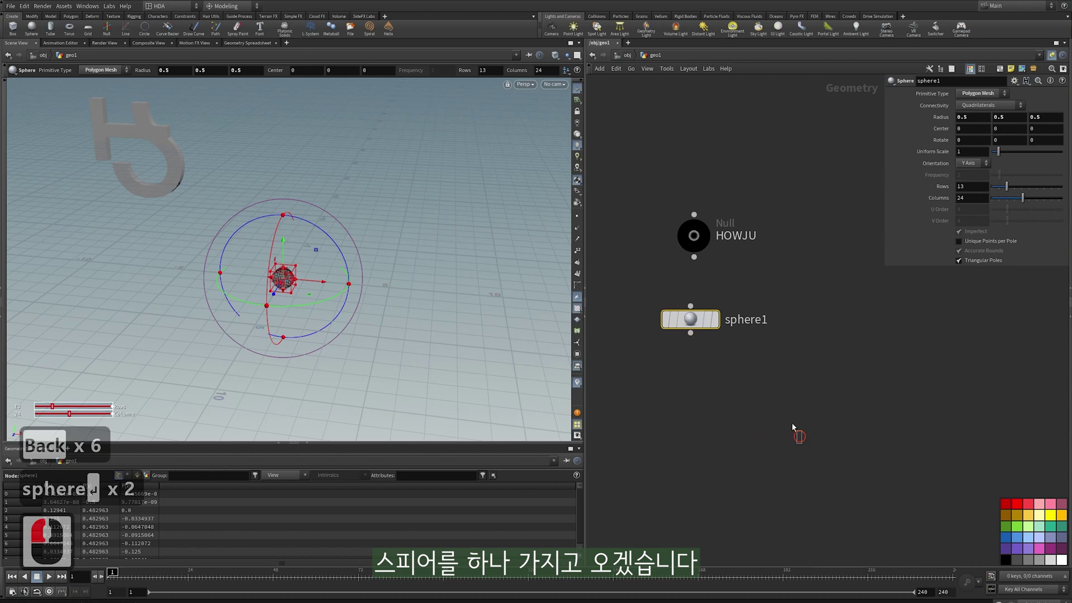
# Turn on the Sphere node's display flag and examine the sphere's shading in the viewport
pyautogui.click(732, 360)
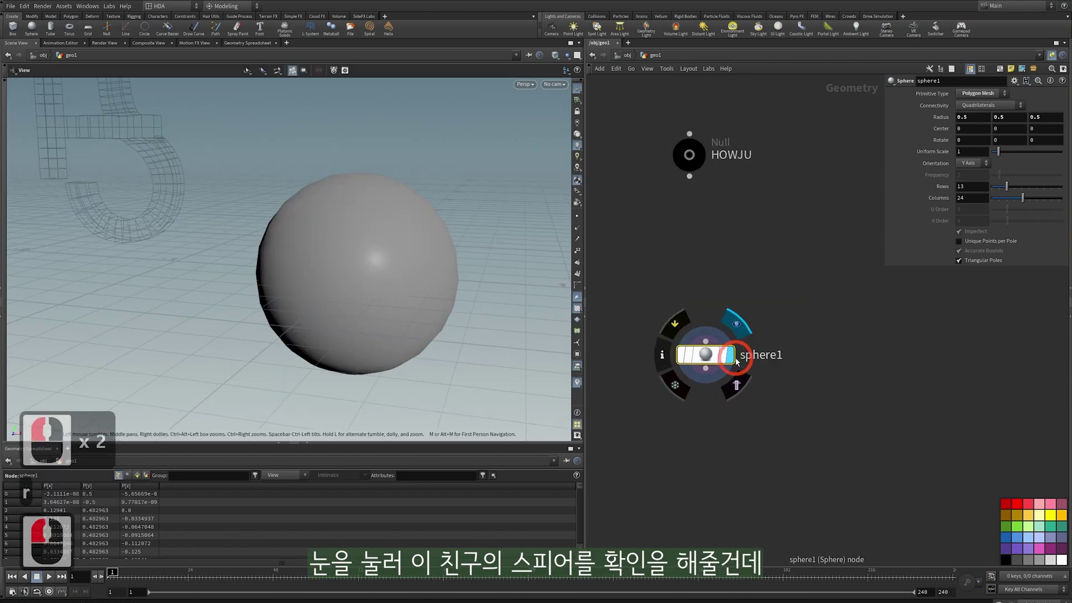
pyautogui.moveTo(402, 259); pyautogui.dragTo(247, 302)
pyautogui.moveTo(248, 301); pyautogui.dragTo(312, 298, button='right')
pyautogui.moveTo(363, 299); pyautogui.dragTo(341, 296)
pyautogui.moveTo(346, 296); pyautogui.dragTo(284, 294, button='middle')
pyautogui.click(701, 351)
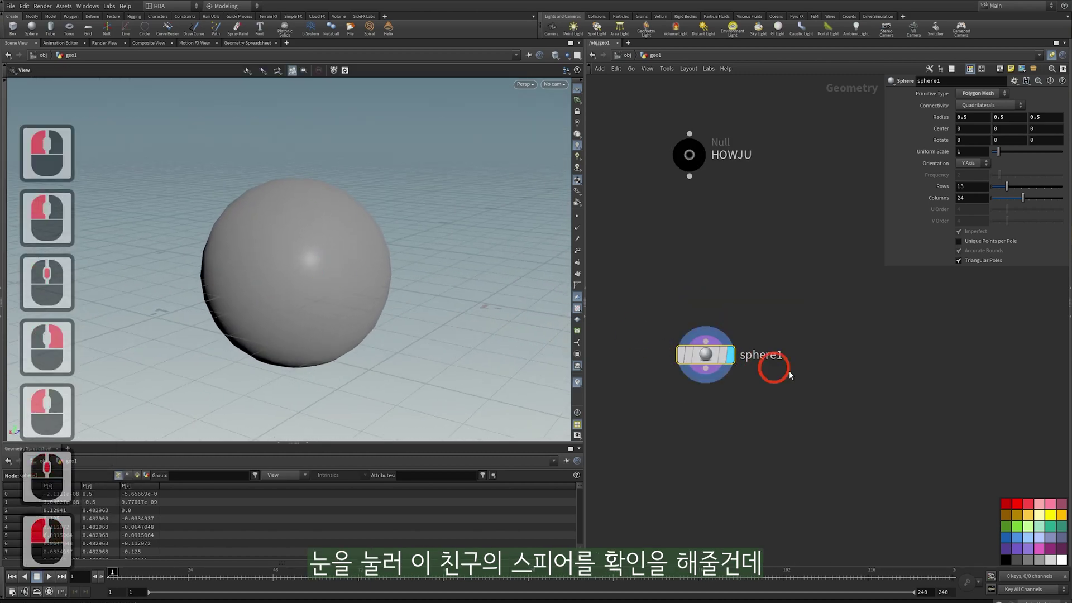
pyautogui.scroll(3, 357, 225)
pyautogui.click(371, 189)
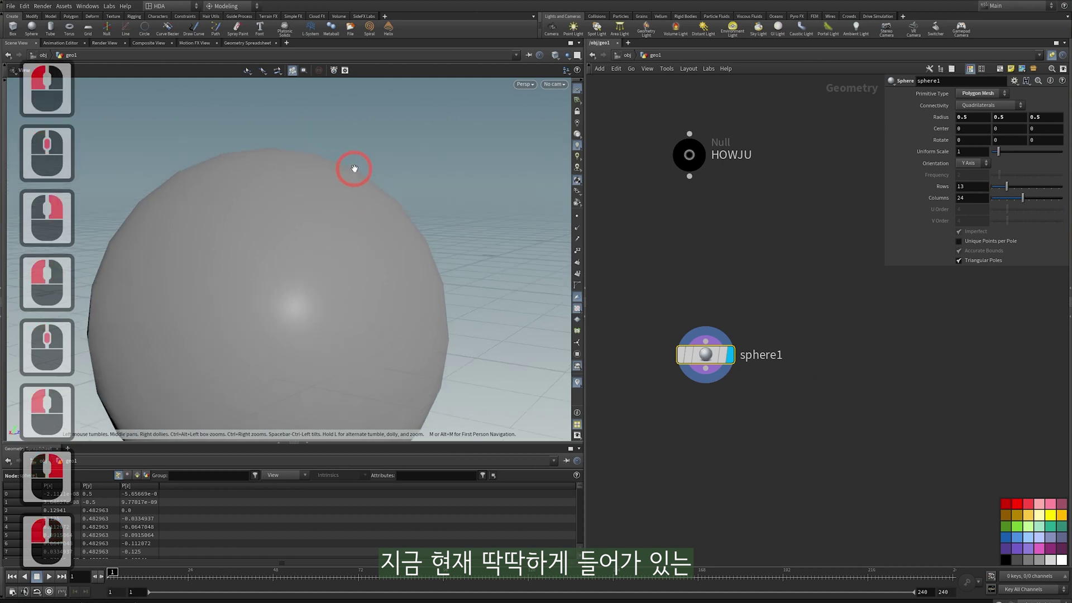
pyautogui.moveTo(467, 352); pyautogui.dragTo(410, 347, button='right')
pyautogui.moveTo(409, 347); pyautogui.dragTo(457, 326, button='middle')
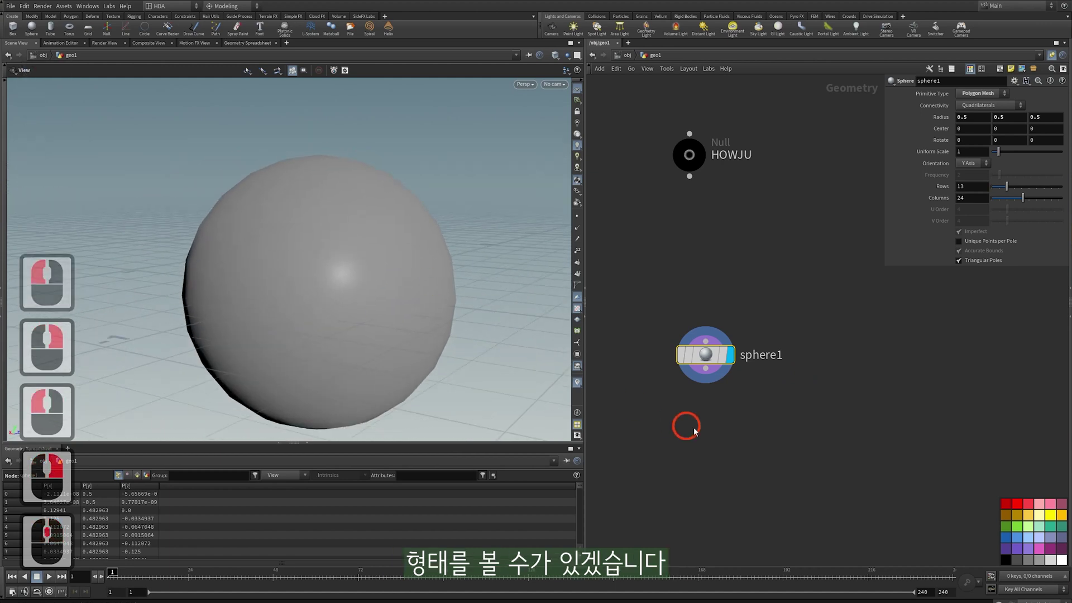
# Show the sphere's vertex normals in the viewport with a wireframe over the shading
pyautogui.click(579, 228)
pyautogui.click(342, 254)
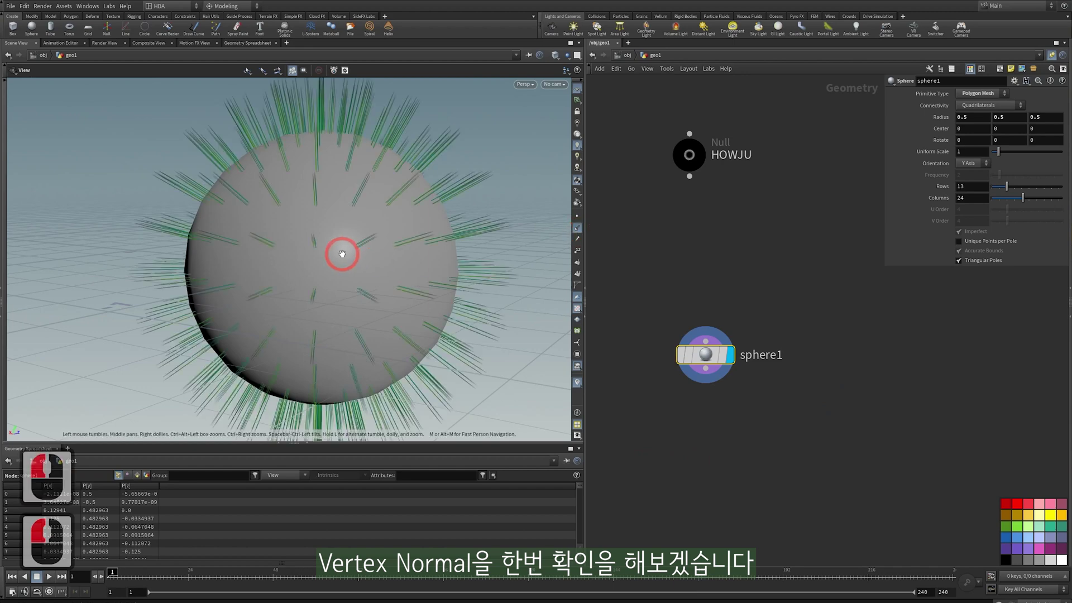
pyautogui.doubleClick(576, 228)
pyautogui.press('w')
pyautogui.moveTo(306, 270); pyautogui.dragTo(380, 273, button='right')
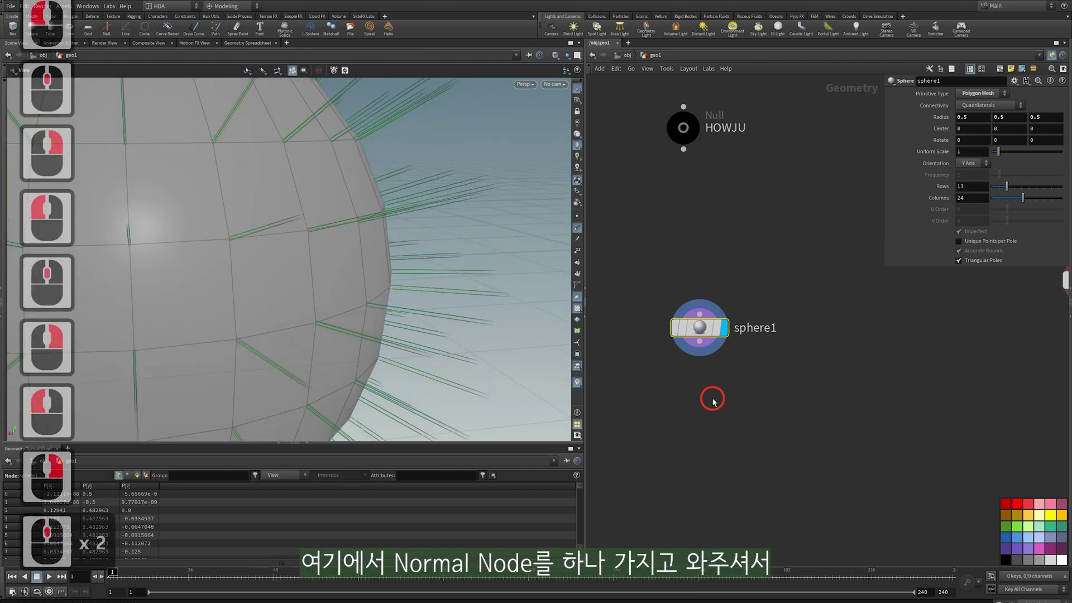
# Add a Normal node connected below the Sphere node and display its result
pyautogui.press('Tab')
pyautogui.write('normal')
pyautogui.press('Return')
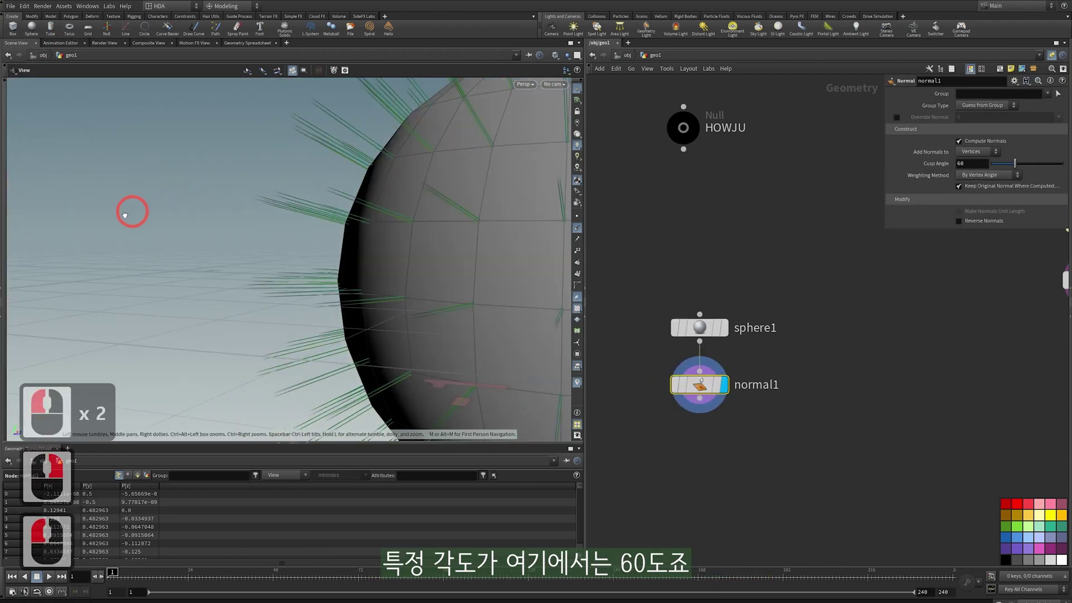
# Lower the Normal node's cusp angle to 14
pyautogui.moveTo(132, 210); pyautogui.dragTo(361, 220)
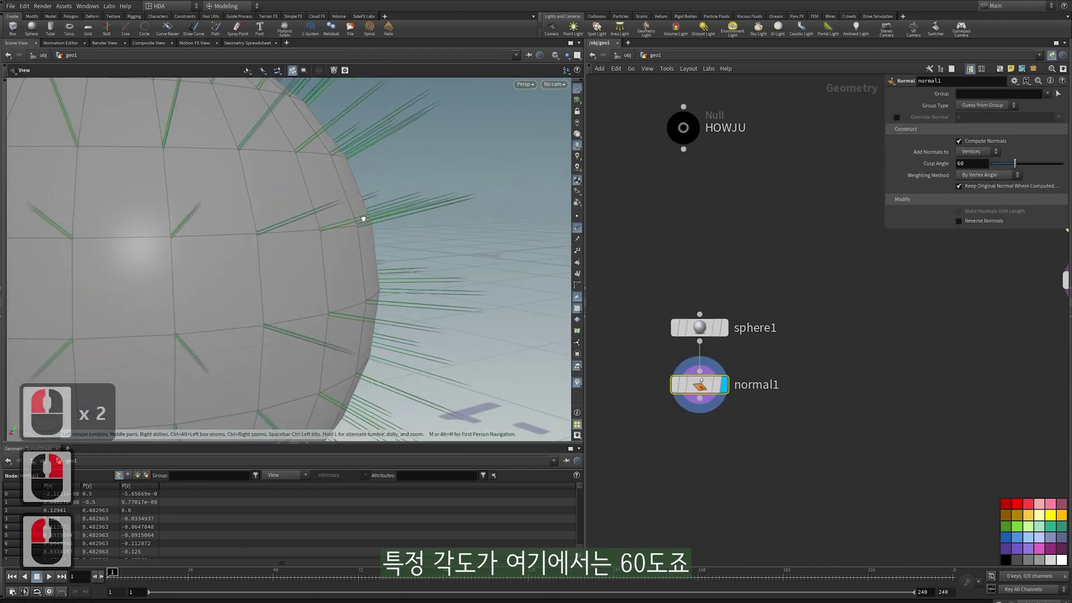
pyautogui.moveTo(361, 220); pyautogui.dragTo(335, 221, button='middle')
pyautogui.moveTo(335, 221); pyautogui.dragTo(392, 223, button='right')
pyautogui.click(1020, 167)
pyautogui.moveTo(1021, 169); pyautogui.dragTo(998, 169)
# Turn off the wireframe overlay and examine the sphere's hard and soft shaded areas with their vertex normals
pyautogui.moveTo(333, 261); pyautogui.dragTo(325, 271)
pyautogui.moveTo(325, 271); pyautogui.dragTo(337, 259, button='middle')
pyautogui.press('w')
pyautogui.moveTo(373, 257); pyautogui.dragTo(294, 255, button='right')
pyautogui.moveTo(294, 255); pyautogui.dragTo(184, 261)
pyautogui.moveTo(184, 261); pyautogui.dragTo(168, 259, button='right')
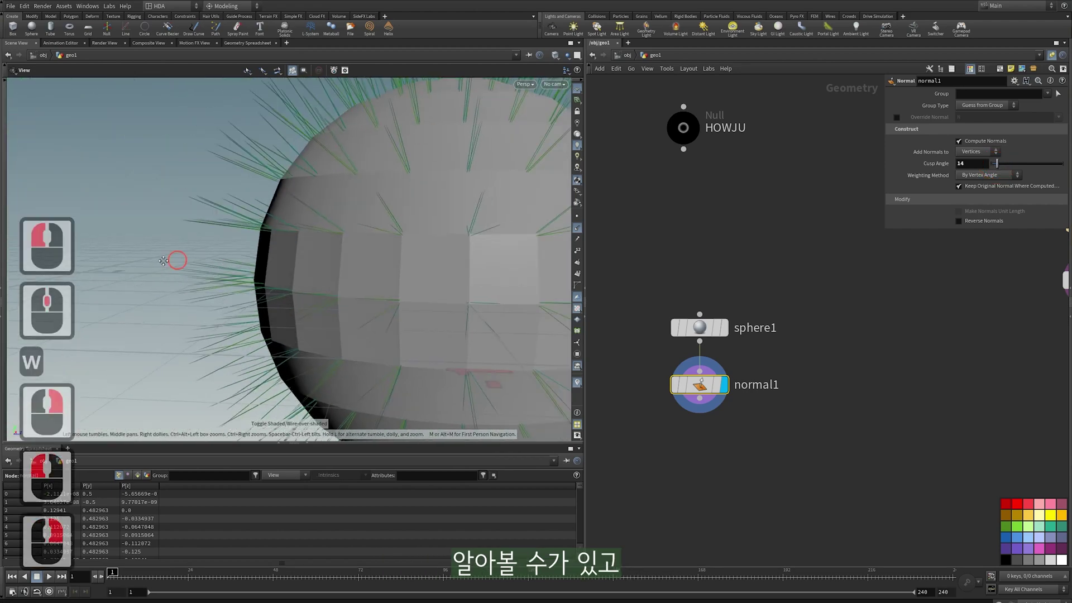
# Lower the Normal node's cusp angle to 12 and examine the shading along the sphere's edge
pyautogui.moveTo(168, 259); pyautogui.dragTo(178, 257, button='middle')
pyautogui.moveTo(179, 258); pyautogui.dragTo(139, 254, button='right')
pyautogui.moveTo(1011, 173); pyautogui.dragTo(997, 178)
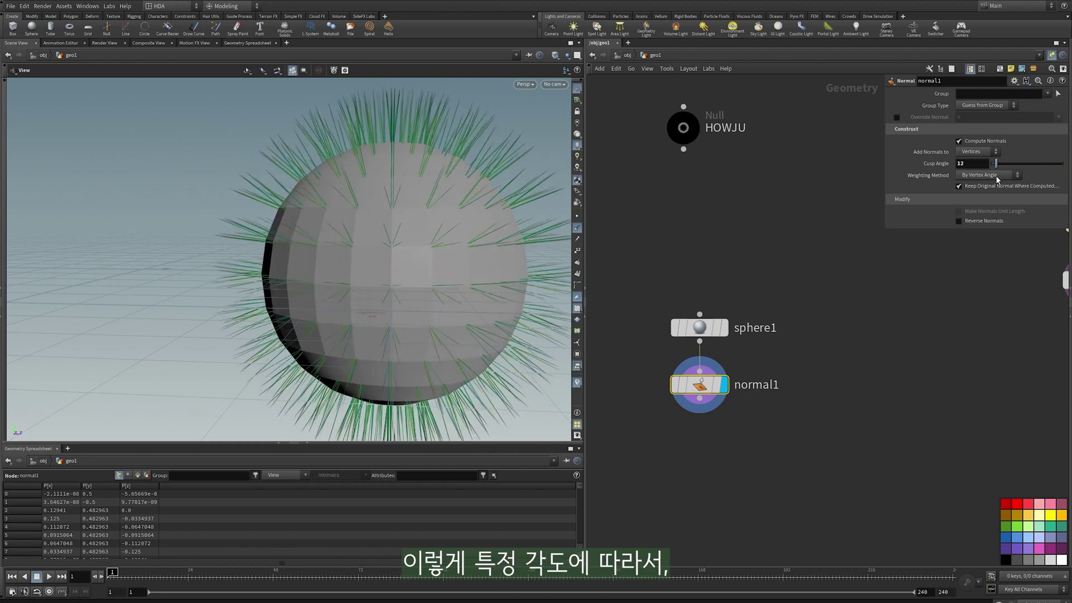
pyautogui.moveTo(209, 240); pyautogui.dragTo(369, 259, button='right')
pyautogui.moveTo(368, 258); pyautogui.dragTo(435, 223)
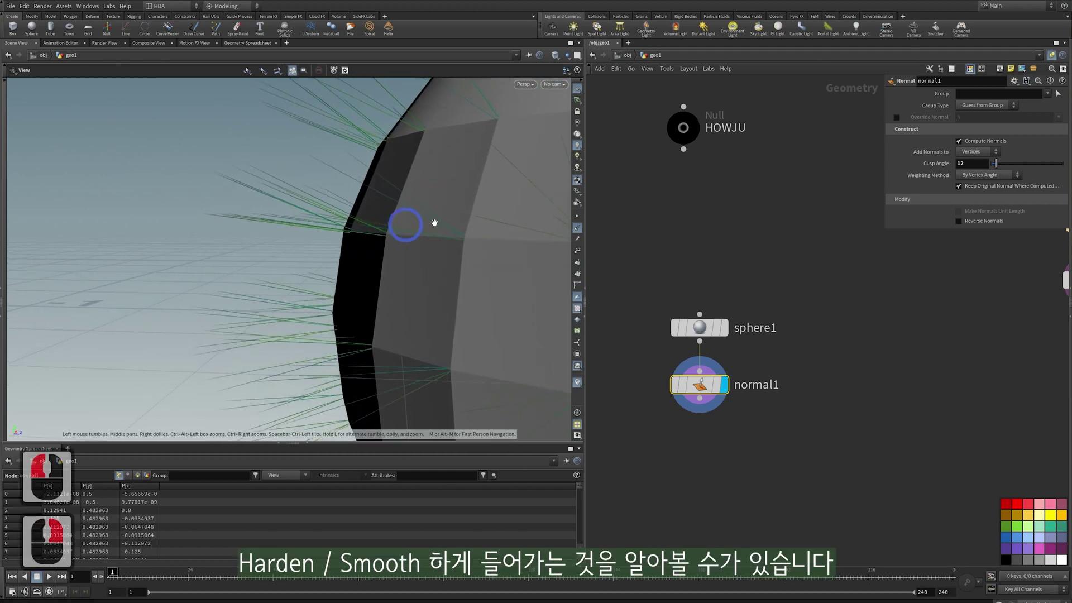
# Try a higher cusp angle on the Normal node, inspect the sphere's shading and return the angle to 12
pyautogui.moveTo(998, 165); pyautogui.dragTo(1036, 165)
pyautogui.moveTo(234, 262); pyautogui.dragTo(120, 270, button='right')
pyautogui.moveTo(120, 270); pyautogui.dragTo(184, 271, button='middle')
pyautogui.moveTo(184, 270); pyautogui.dragTo(251, 273, button='right')
pyautogui.moveTo(252, 272); pyautogui.dragTo(361, 263)
pyautogui.moveTo(361, 263); pyautogui.dragTo(383, 259, button='middle')
pyautogui.moveTo(251, 230); pyautogui.dragTo(344, 230, button='right')
pyautogui.moveTo(344, 229); pyautogui.dragTo(479, 231)
pyautogui.moveTo(479, 231); pyautogui.dragTo(453, 252, button='middle')
pyautogui.moveTo(453, 252); pyautogui.dragTo(441, 254, button='right')
pyautogui.moveTo(441, 254); pyautogui.dragTo(475, 252)
pyautogui.click(995, 163)
# Examine the sphere's hard and soft faces and their vertex normals from close up
pyautogui.hotkey('ctrl', '2')
pyautogui.moveTo(256, 215)
pyautogui.keyDown('shift'); pyautogui.mouseDown()
pyautogui.moveTo(429, 140)
pyautogui.moveTo(433, 127)
pyautogui.moveTo(314, 56)
pyautogui.mouseUp(); pyautogui.keyUp('shift')
pyautogui.press('Escape')
pyautogui.moveTo(426, 244); pyautogui.dragTo(386, 237, button='right')
pyautogui.moveTo(385, 237); pyautogui.dragTo(355, 221, button='middle')
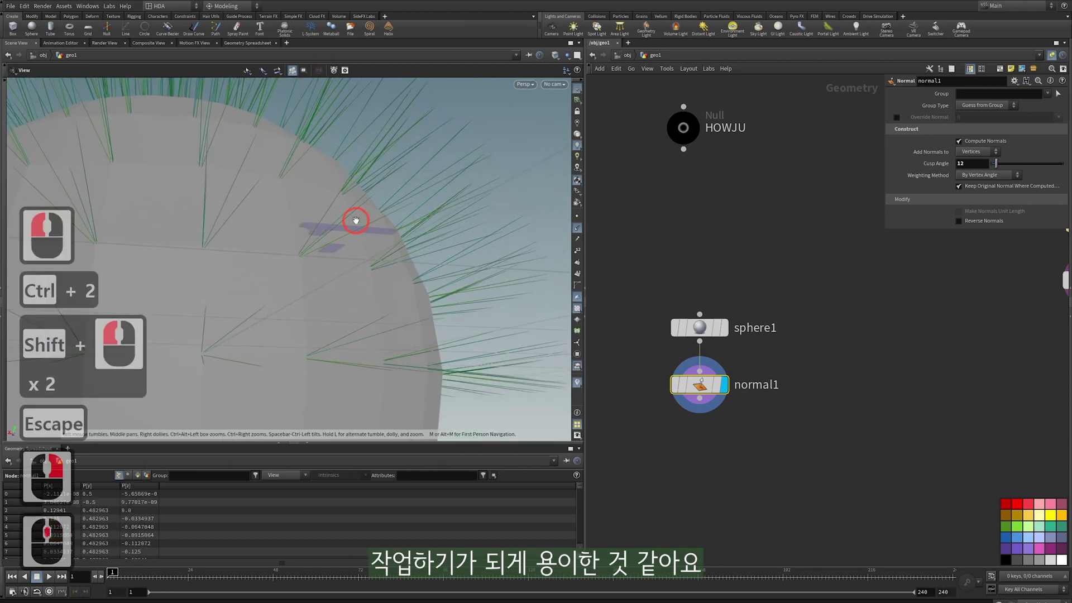
pyautogui.moveTo(355, 221); pyautogui.dragTo(364, 234)
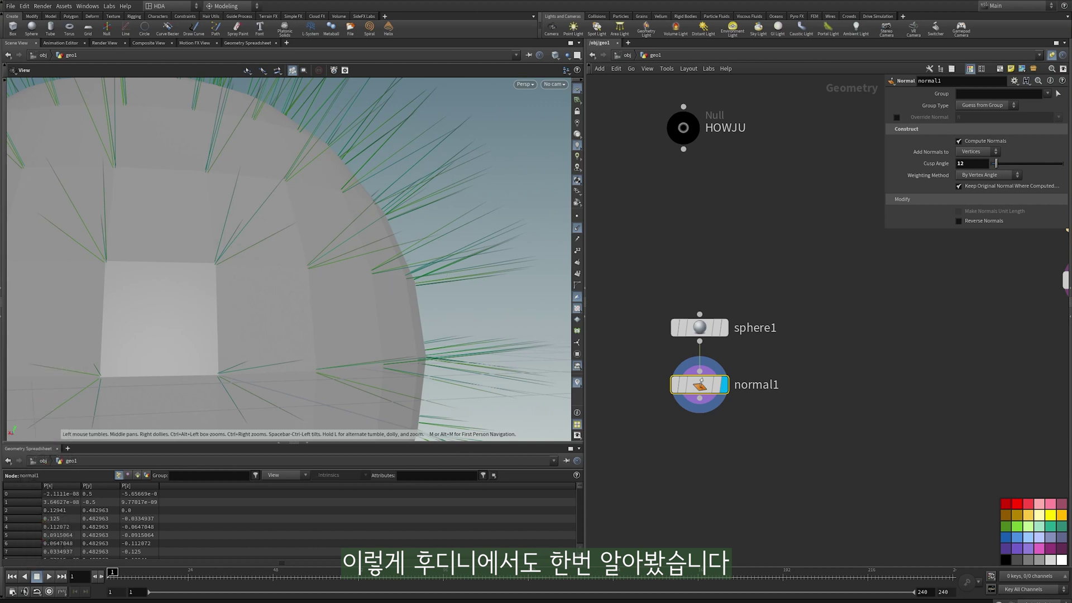
pyautogui.moveTo(802, 386); pyautogui.dragTo(827, 257, button='middle')
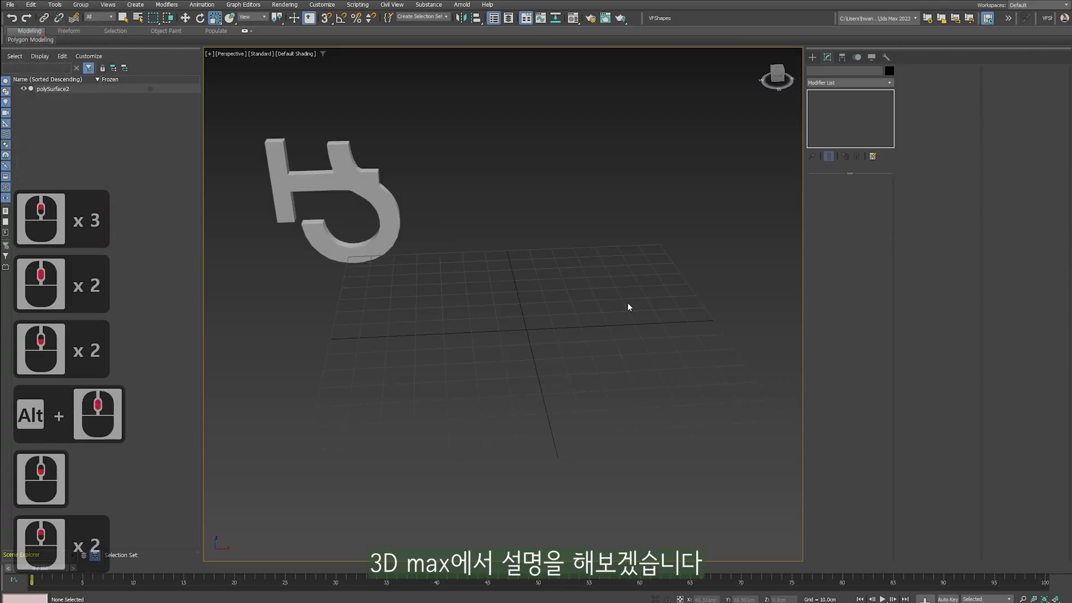
# Switch to 3ds Max and create a standard primitive sphere with a radius of about 87 cm at the grid's centre
pyautogui.click(813, 57)
pyautogui.click(829, 130)
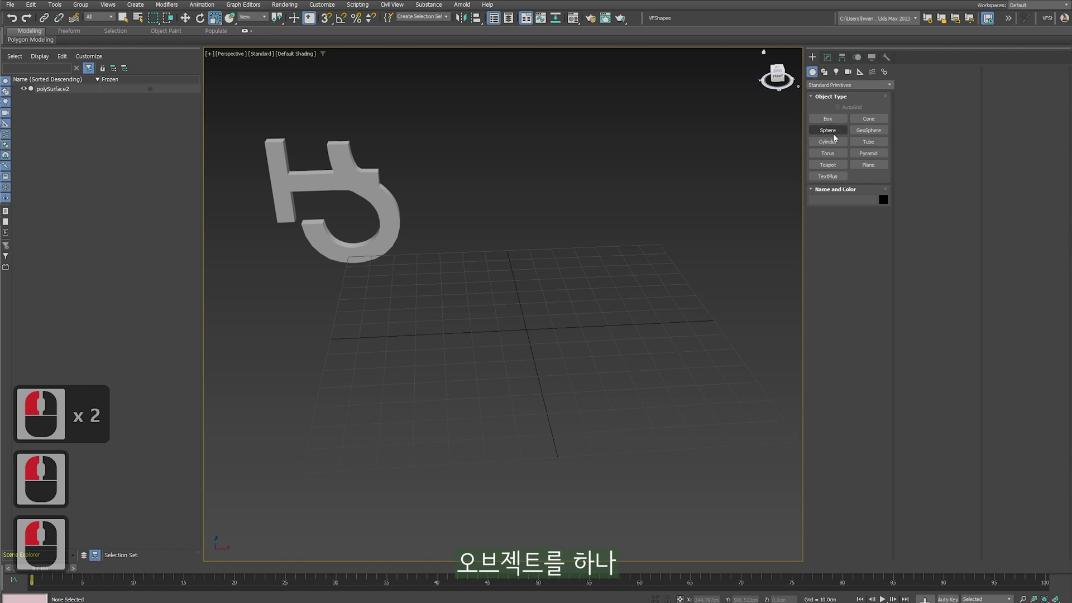
pyautogui.moveTo(527, 328); pyautogui.dragTo(632, 430)
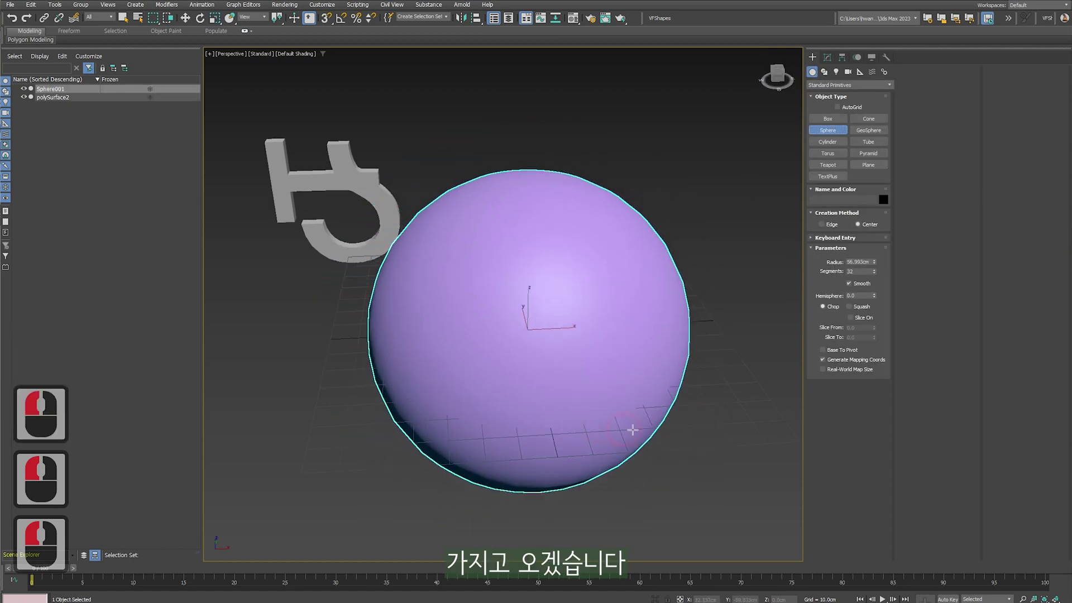
pyautogui.moveTo(633, 430); pyautogui.dragTo(574, 394, button='middle')
pyautogui.press('w')
pyautogui.moveTo(574, 282); pyautogui.dragTo(664, 322, button='middle')
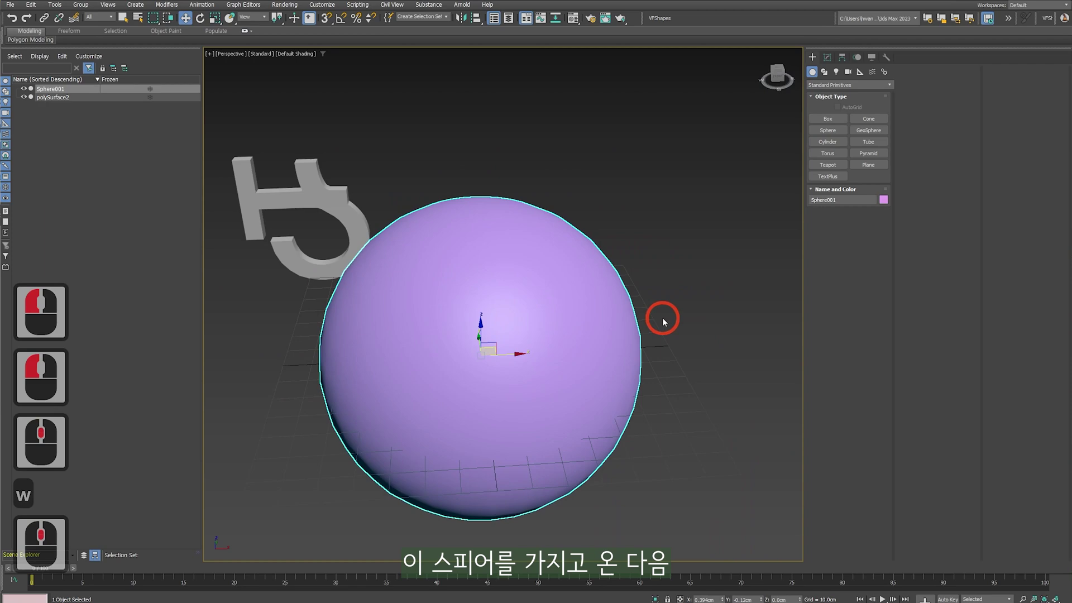
# Turn on the edged faces display and deselect the sphere to view its polygons
pyautogui.press('F4')
pyautogui.click(691, 354)
pyautogui.keyDown('alt'); pyautogui.moveTo(706, 383); pyautogui.dragTo(657, 299, button='middle'); pyautogui.keyUp('alt')
pyautogui.scroll(5, 690, 332)
pyautogui.scroll(-5, 650, 334)
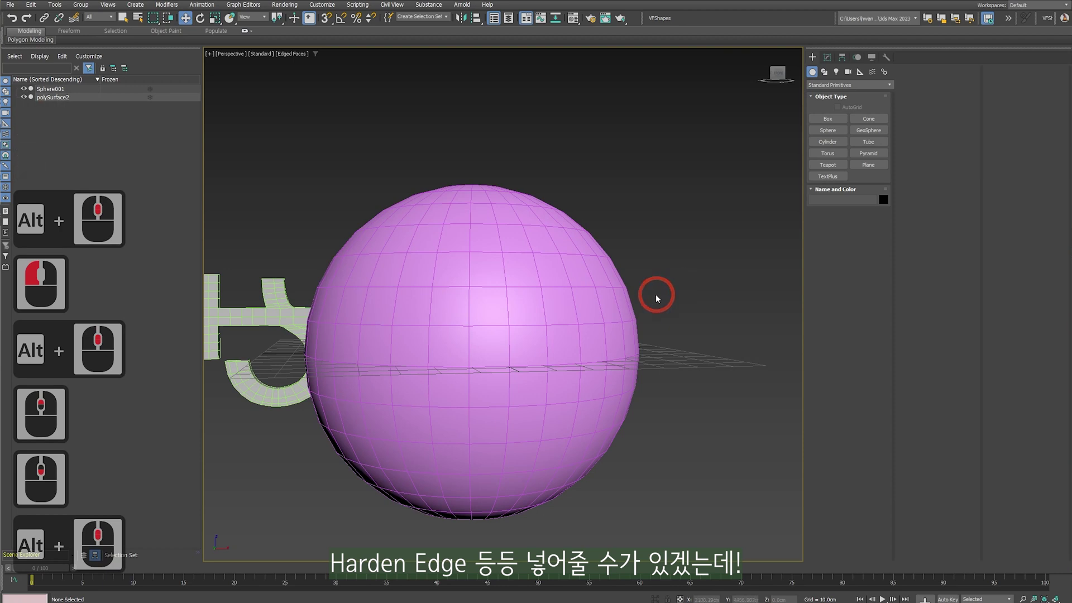
# Convert the sphere to an Editable Mesh and enter polygon selection
pyautogui.press('q')
pyautogui.click(602, 271)
pyautogui.rightClick(652, 136)
pyautogui.click(705, 252)
pyautogui.click(765, 252)
pyautogui.click(885, 97)
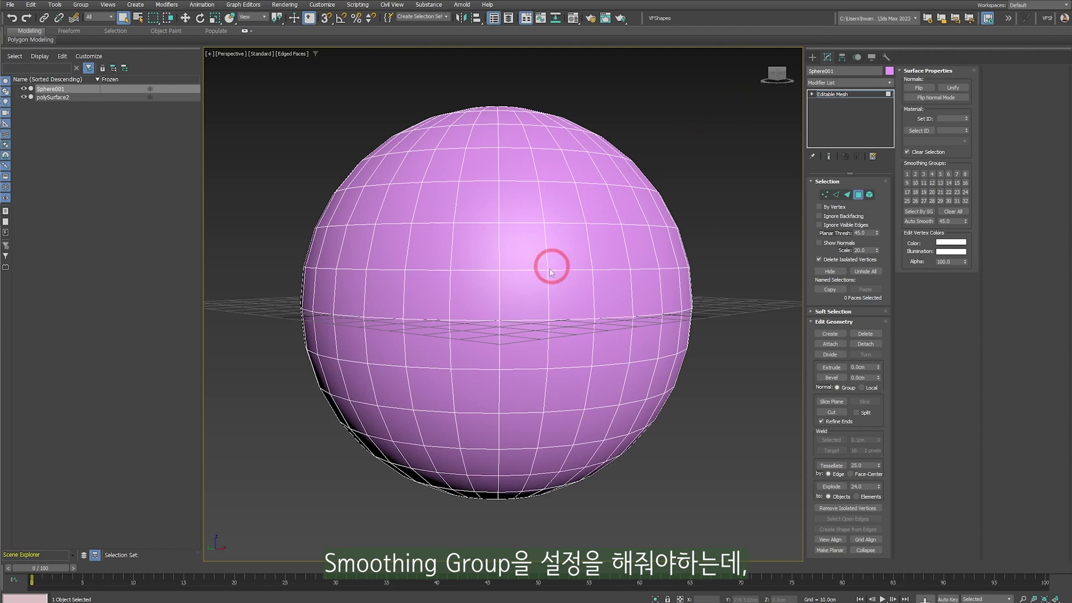
# Select all of the sphere's polygons and assign them to smoothing group 1
pyautogui.moveTo(522, 311); pyautogui.dragTo(736, 79)
pyautogui.scroll(-4, 618, 491)
pyautogui.scroll(3, 617, 492)
pyautogui.scroll(-2, 585, 405)
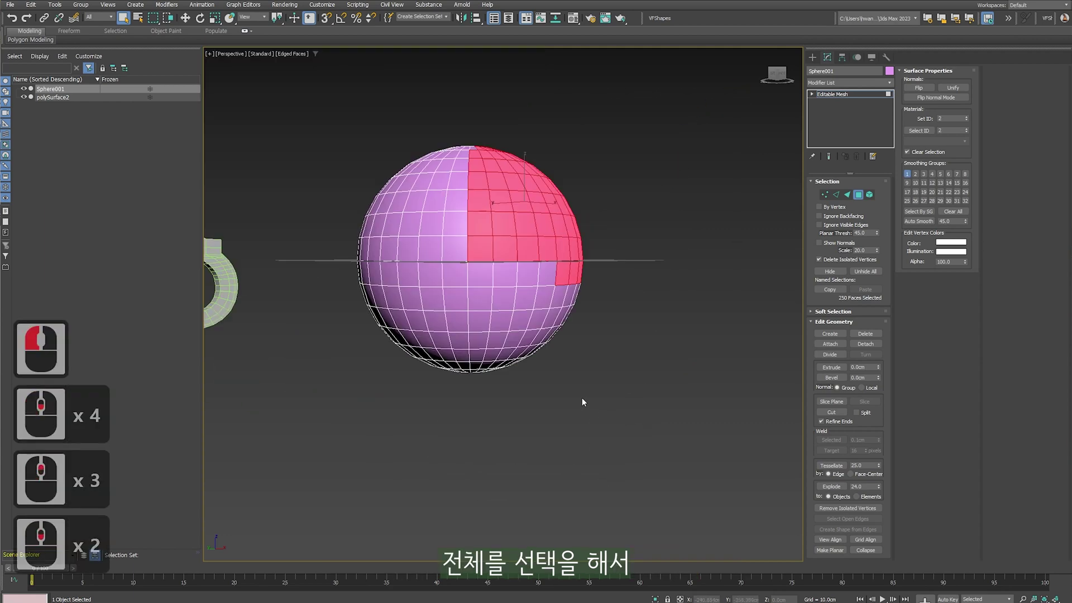
pyautogui.scroll(1, 614, 413)
pyautogui.moveTo(687, 431); pyautogui.dragTo(329, 92)
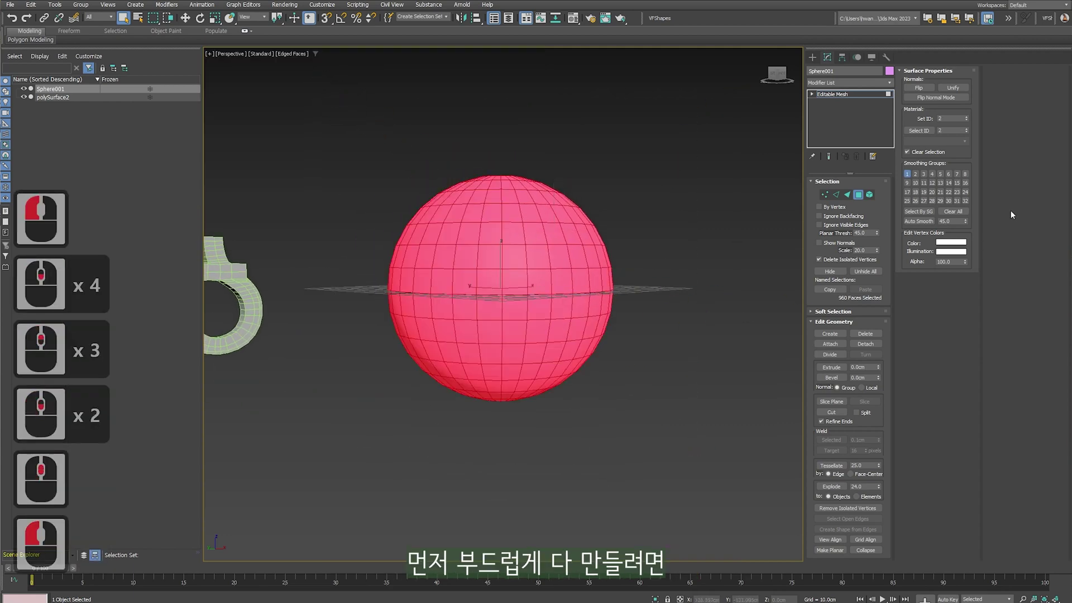
pyautogui.click(908, 174)
pyautogui.click(909, 174)
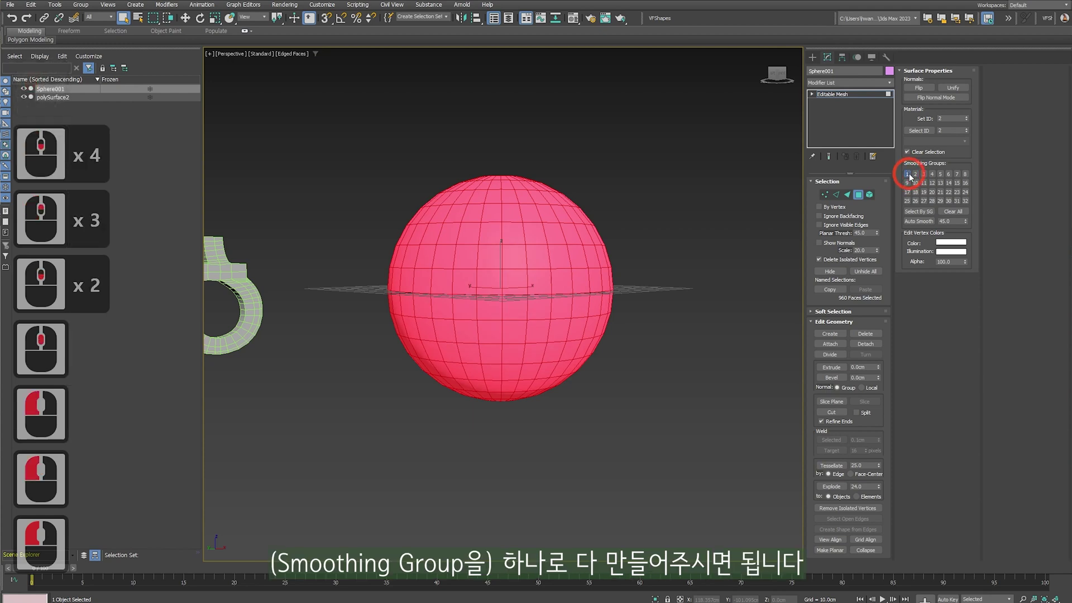
pyautogui.click(908, 174)
# Deselect the polygons and check the sphere's smooth shading in wireframe and with the edges hidden
pyautogui.click(648, 419)
pyautogui.click(690, 417)
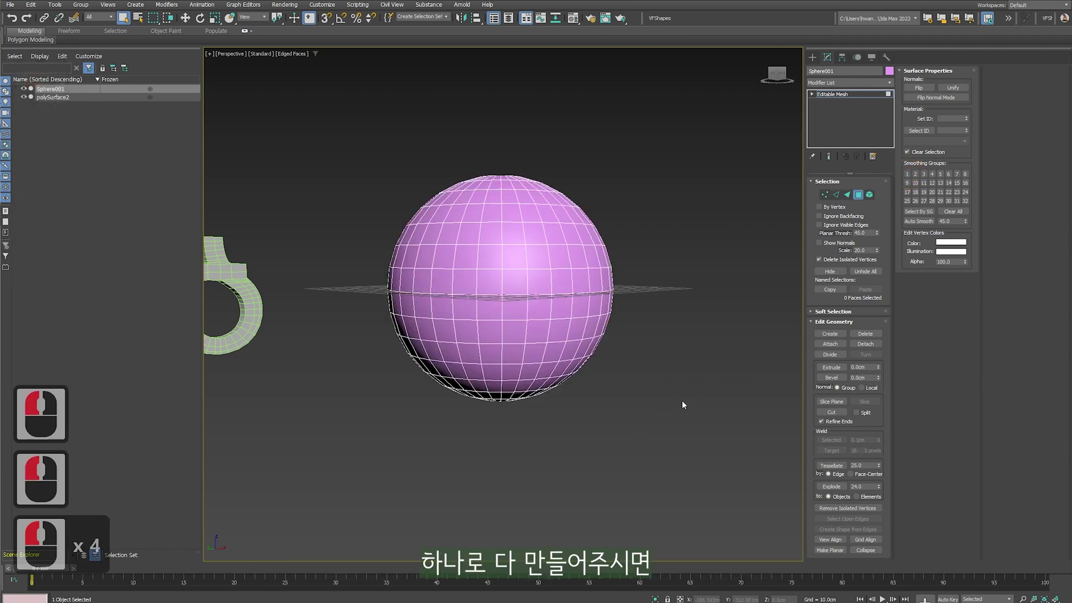
pyautogui.press('F3')
pyautogui.press('F4')
pyautogui.press('F3')
pyautogui.press('F3')
pyautogui.press('F3')
pyautogui.press('F4')
# Select the block of polygons on the sphere's upper right and clear all of their smoothing groups
pyautogui.moveTo(657, 222); pyautogui.dragTo(536, 109)
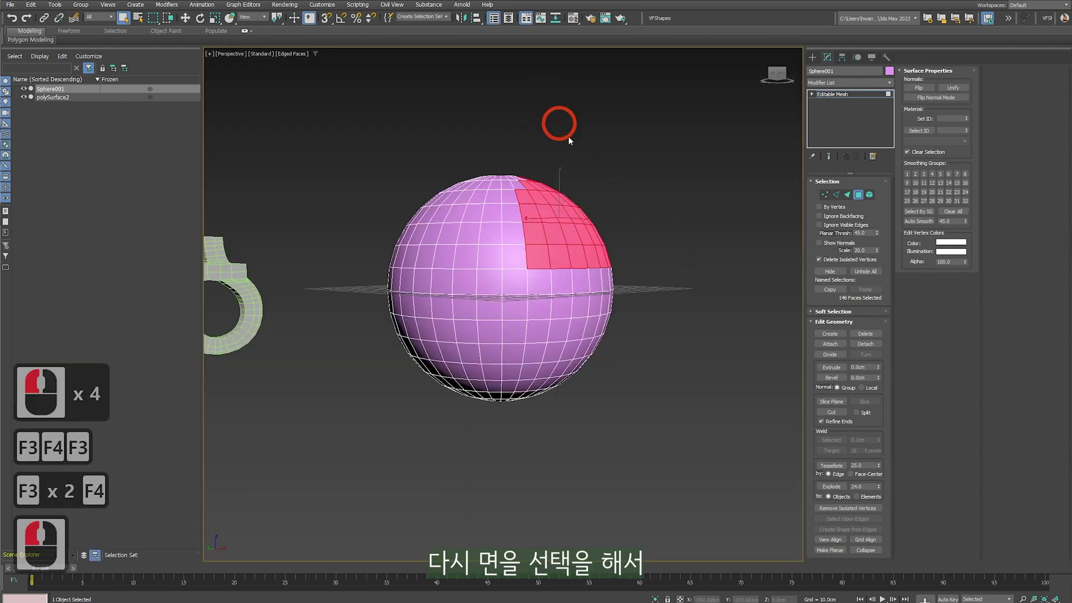
pyautogui.scroll(2, 625, 195)
pyautogui.scroll(-1, 627, 206)
pyautogui.moveTo(626, 206); pyautogui.dragTo(632, 191, button='middle')
pyautogui.click(964, 209)
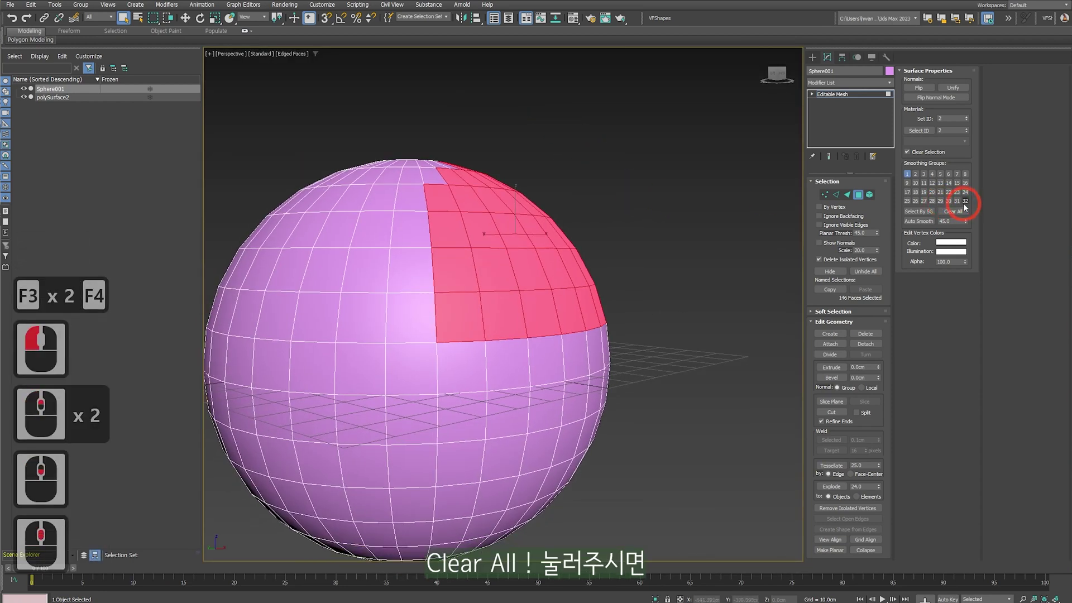
pyautogui.click(959, 211)
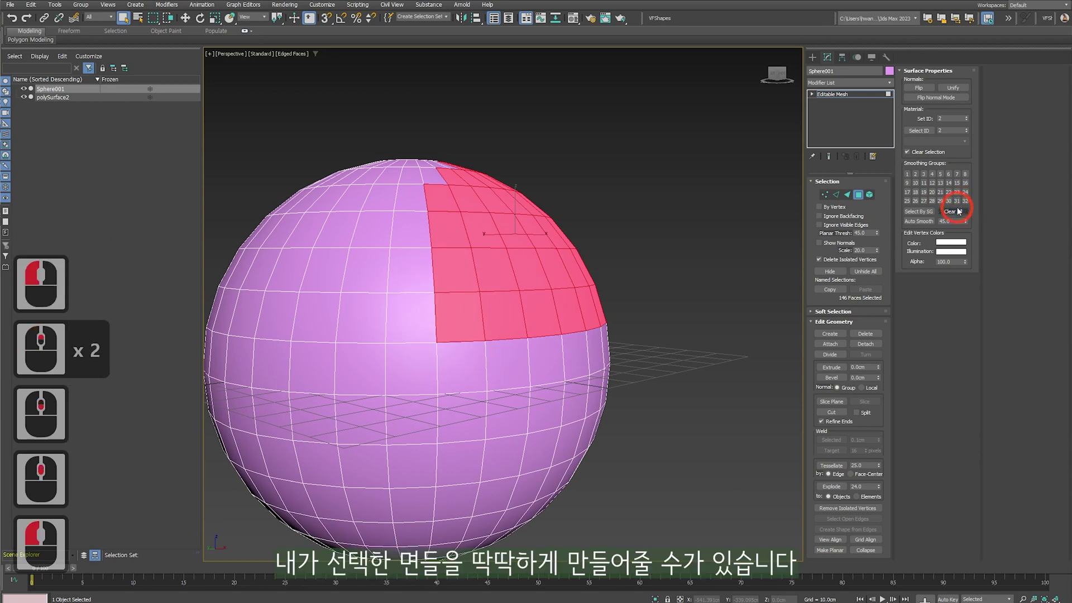
# Turn off the edged faces display and examine the sphere's hardened polygons with nothing selected
pyautogui.press('F3')
pyautogui.press('F4')
pyautogui.press('F3')
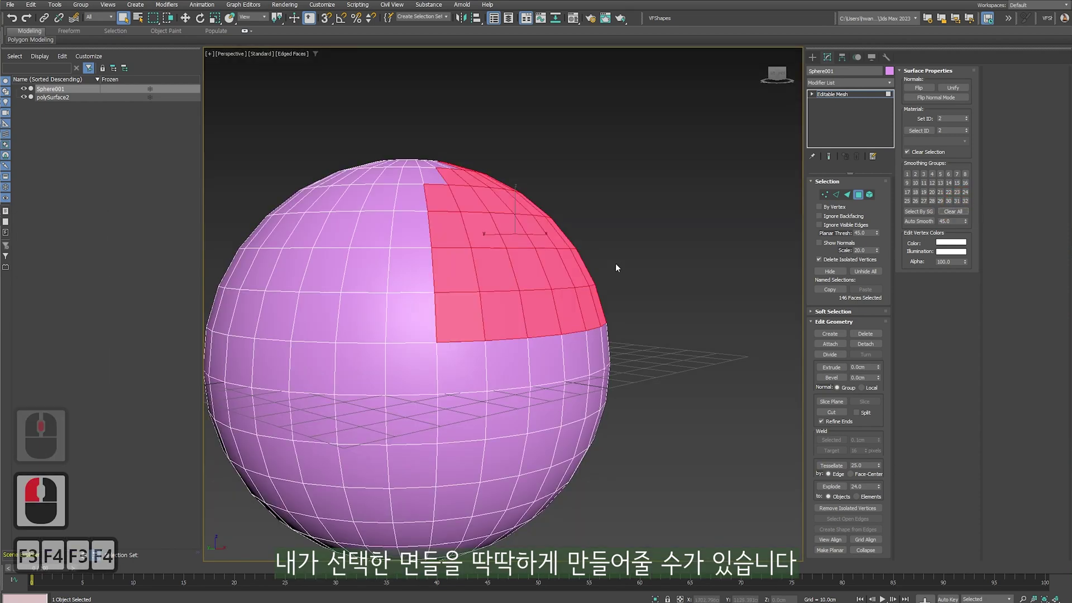
pyautogui.press('F4')
pyautogui.click(634, 275)
pyautogui.keyDown('alt'); pyautogui.moveTo(660, 279); pyautogui.dragTo(558, 276, button='middle'); pyautogui.keyUp('alt')
pyautogui.scroll(-3, 558, 276)
pyautogui.moveTo(559, 277); pyautogui.dragTo(595, 259, button='middle')
# Clear the smoothing groups on the whole sphere and assign group 1 only to its upper-right quarter of polygons
pyautogui.moveTo(687, 505); pyautogui.dragTo(686, 505)
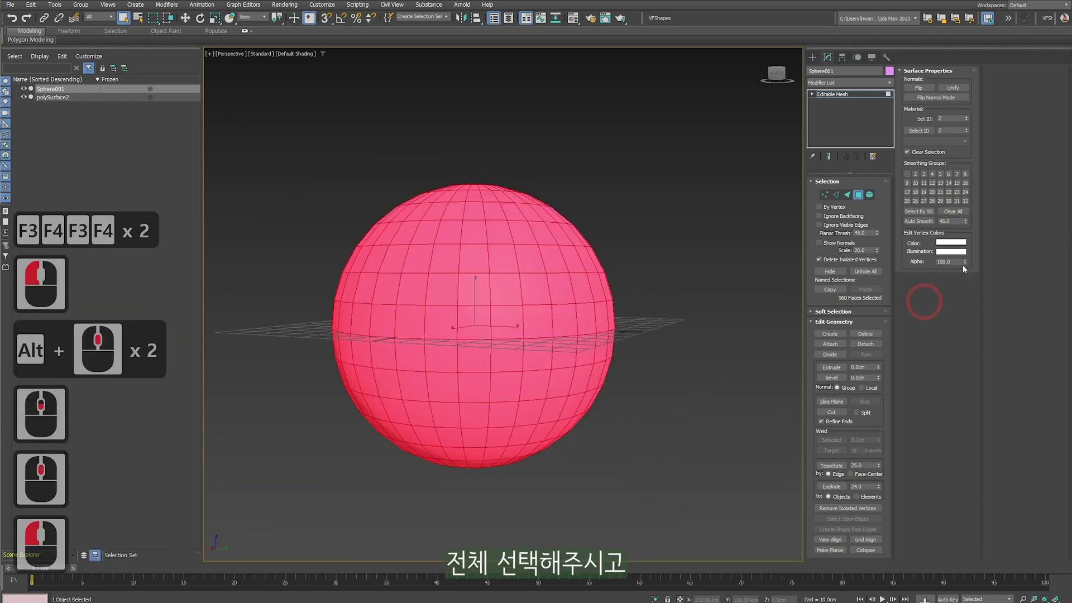
pyautogui.click(963, 211)
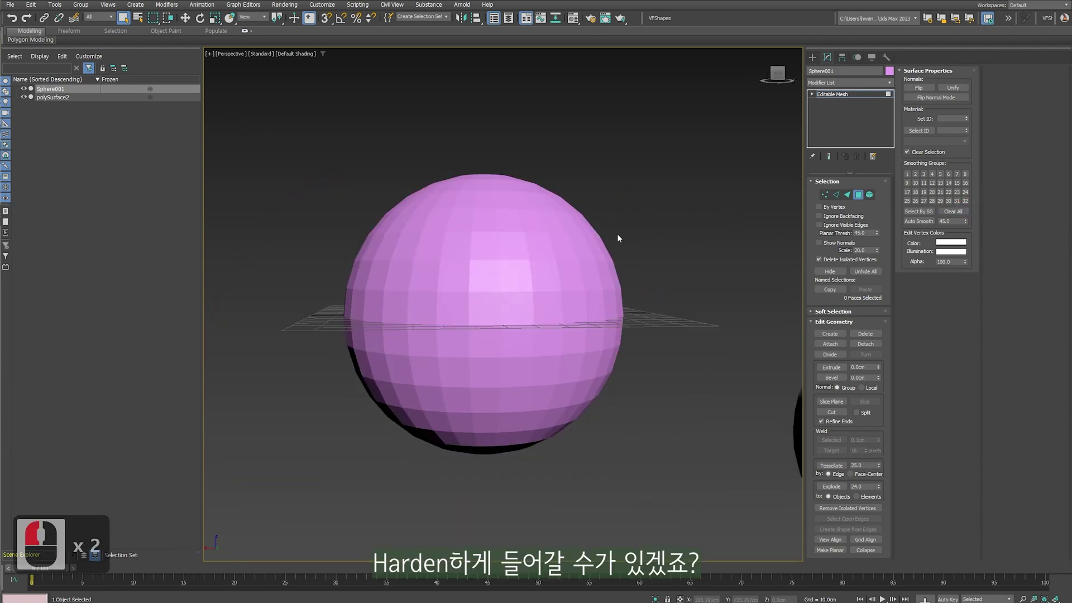
pyautogui.moveTo(620, 190); pyautogui.dragTo(470, 291)
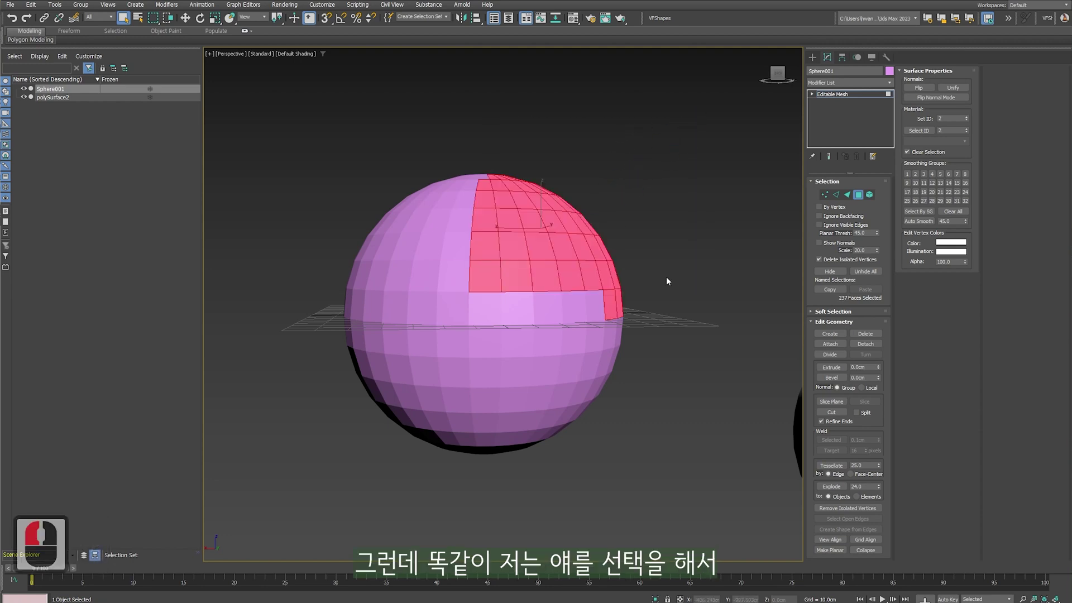
pyautogui.click(908, 175)
pyautogui.click(669, 218)
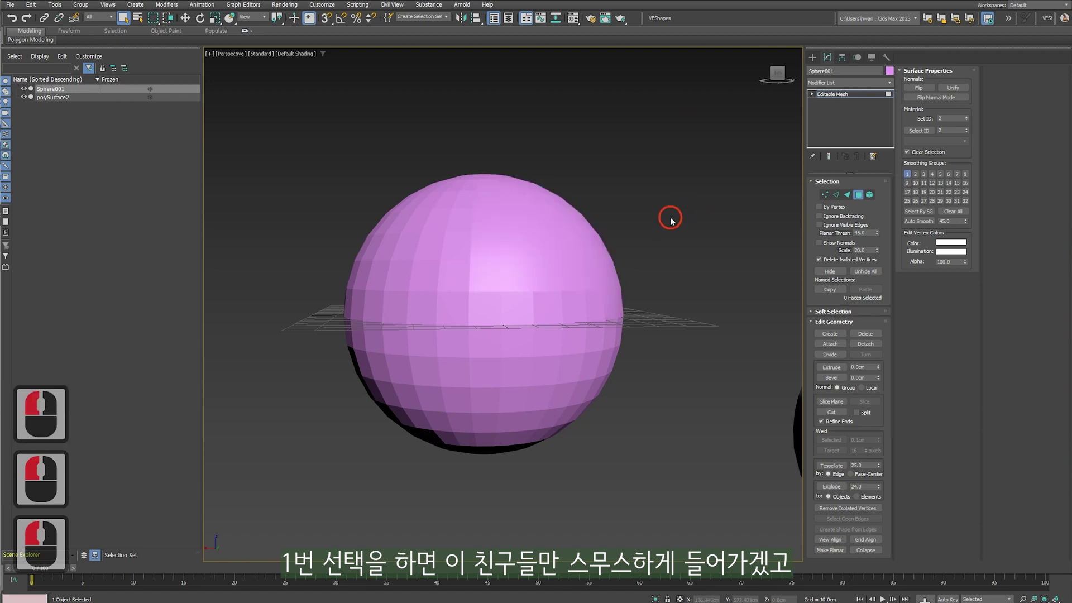
# Select all of the sphere's polygons and apply Auto Smooth with a threshold of 10
pyautogui.moveTo(319, 169); pyautogui.dragTo(333, 186)
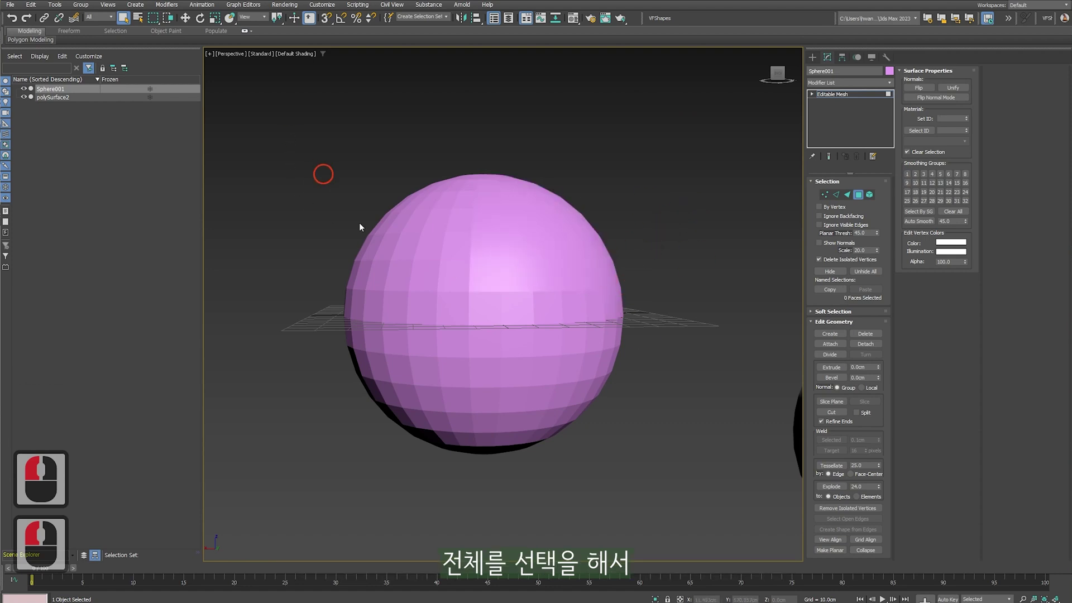
pyautogui.moveTo(709, 516); pyautogui.dragTo(709, 516)
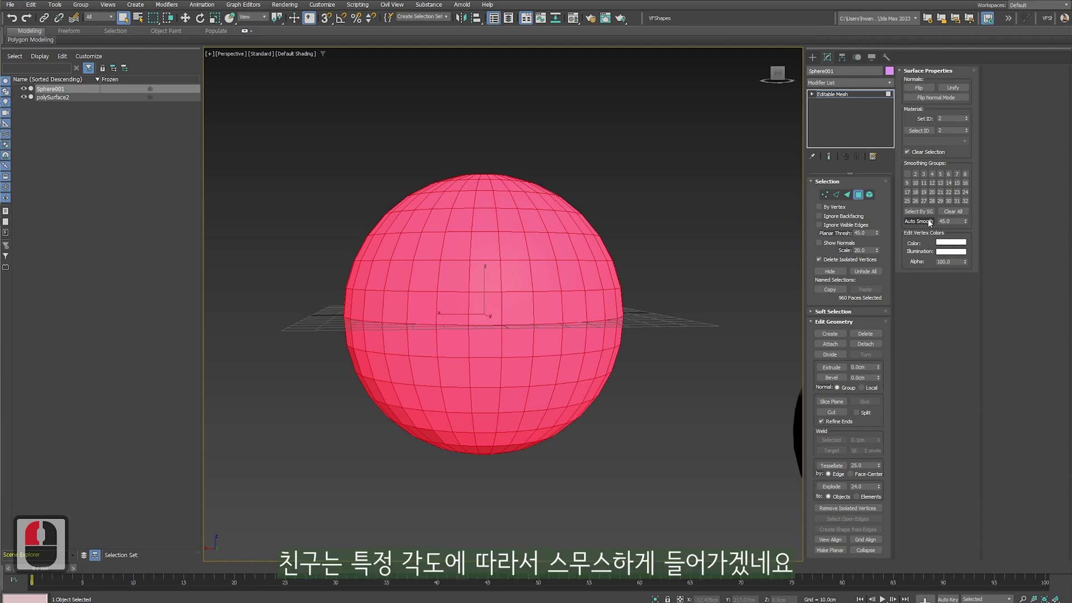
pyautogui.click(922, 220)
pyautogui.moveTo(965, 222); pyautogui.dragTo(966, 262)
pyautogui.click(903, 223)
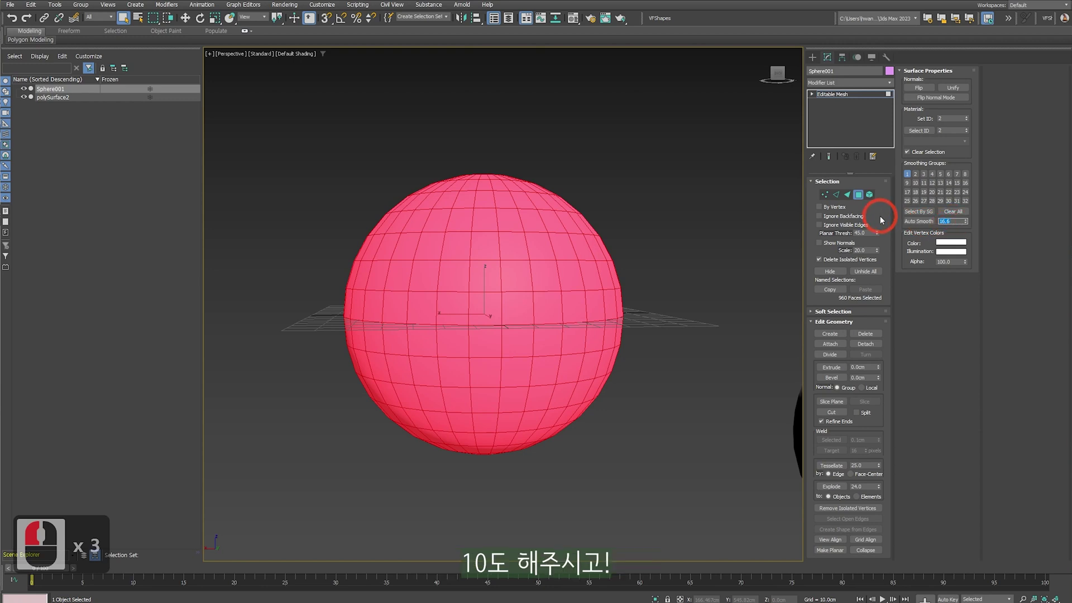
pyautogui.write('10')
pyautogui.press('Return')
pyautogui.click(924, 222)
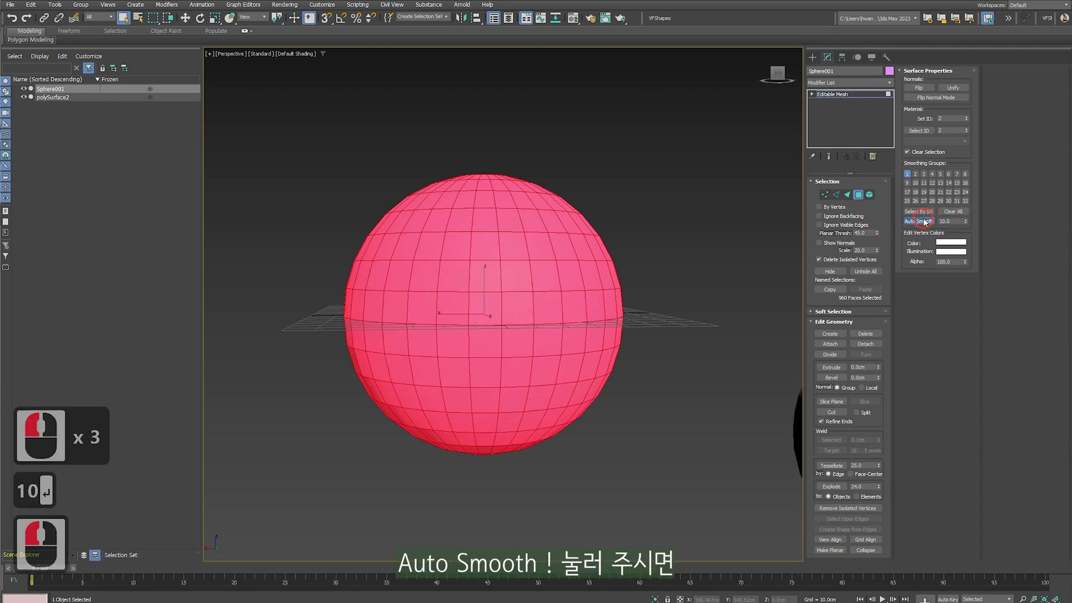
pyautogui.click(522, 172)
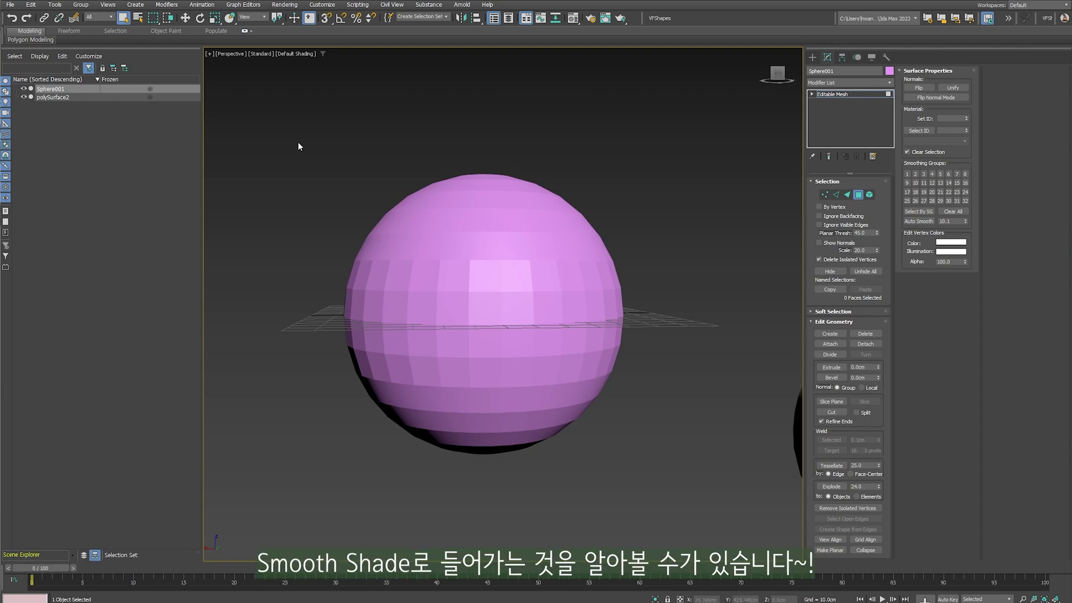
pyautogui.moveTo(671, 491); pyautogui.dragTo(673, 490)
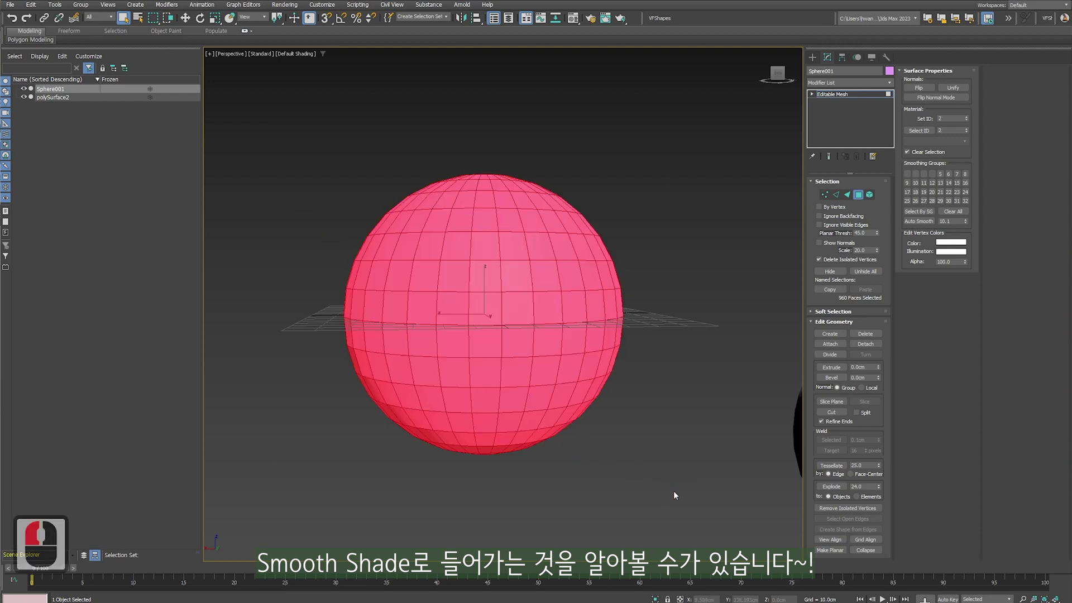
pyautogui.click(673, 491)
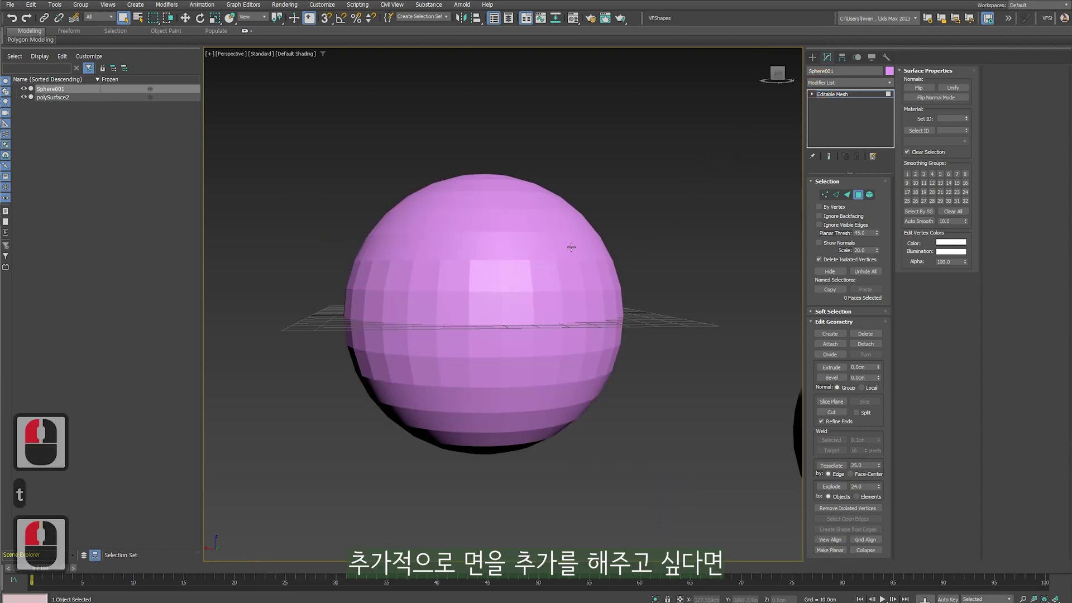
# Add a TurboSmooth modifier to the sphere and deselect it to view the smoothed result
pyautogui.click(839, 84)
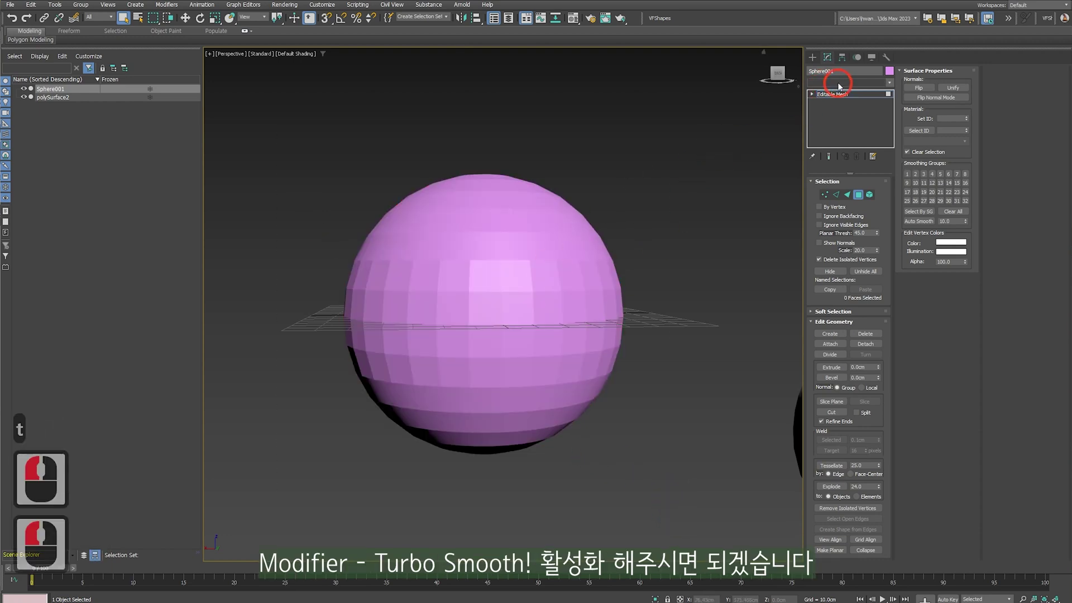
pyautogui.press('t')
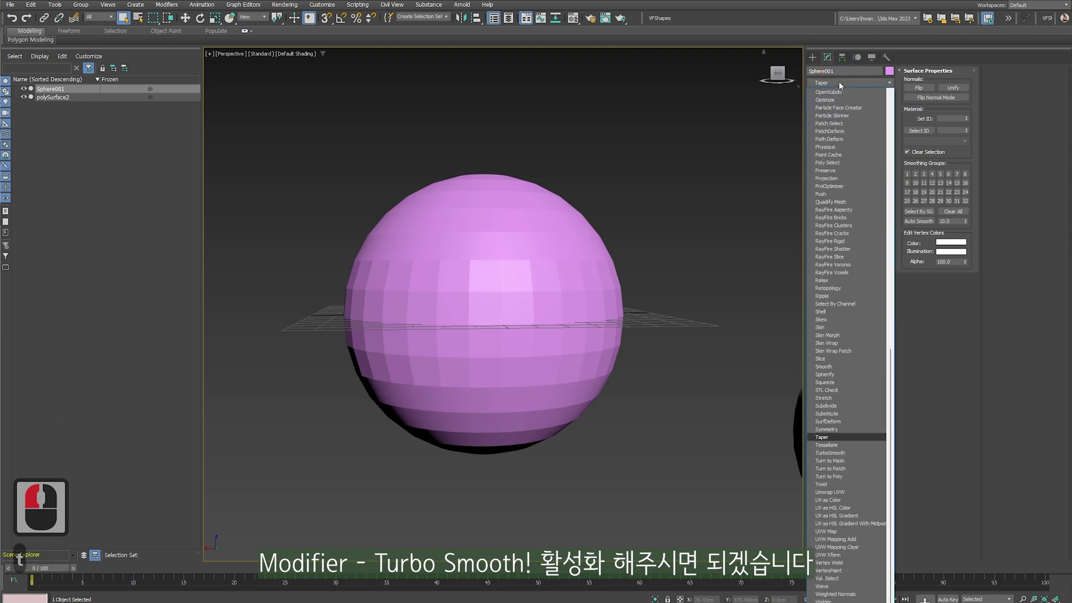
pyautogui.doubleClick(829, 453)
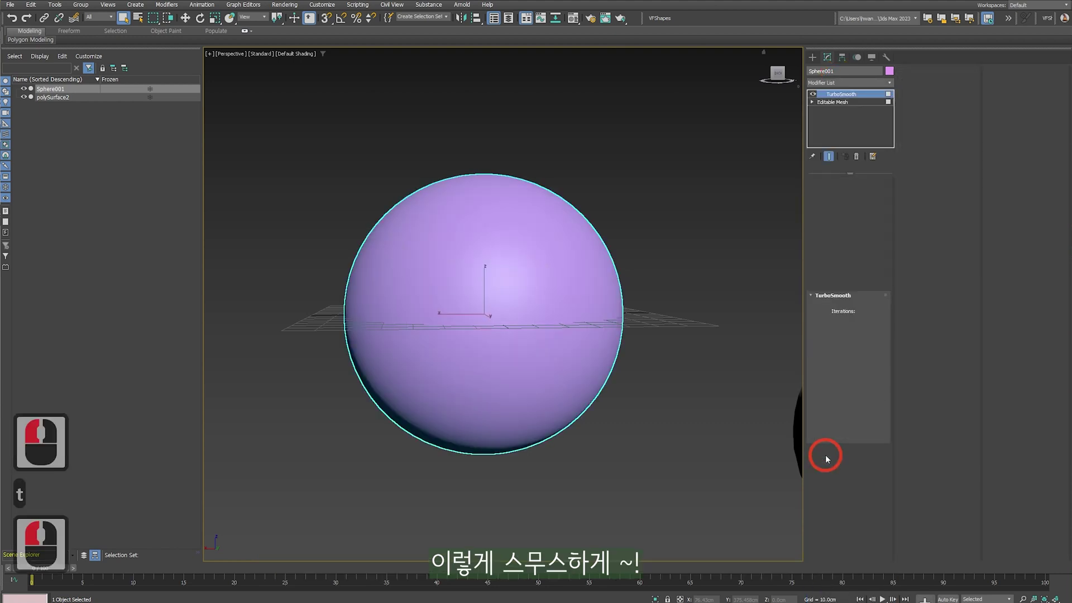
pyautogui.click(644, 444)
pyautogui.click(668, 373)
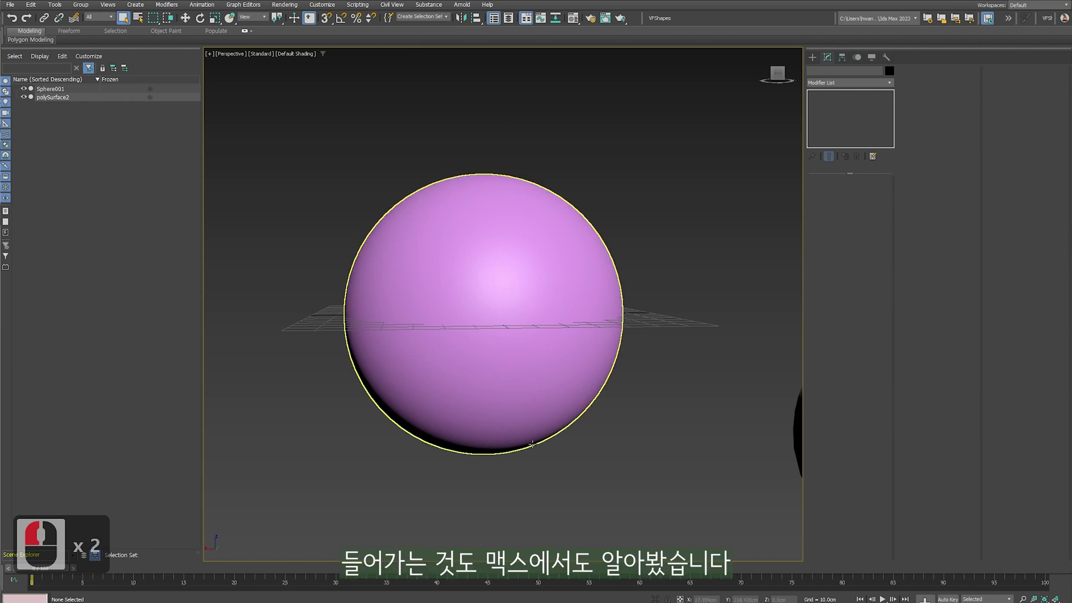